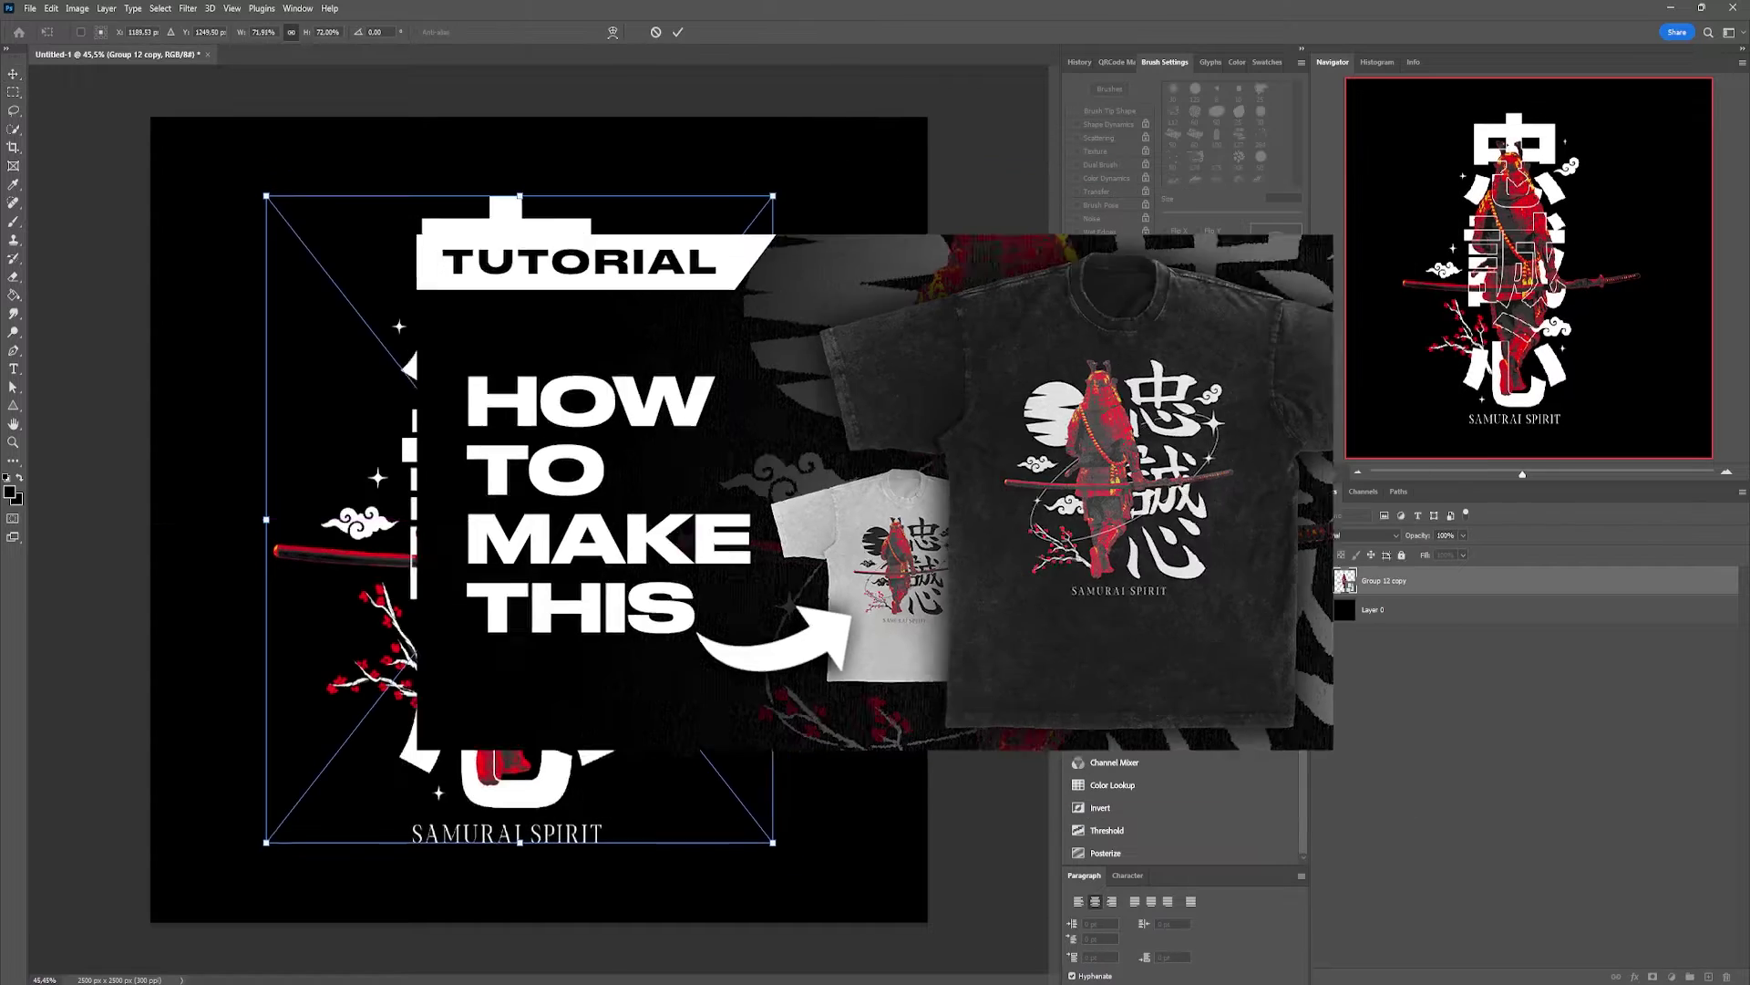
Step: Apply the artwork's scaling and combine it with the black background layer into one smart object named Design
{"action": "key", "text": "Return"}
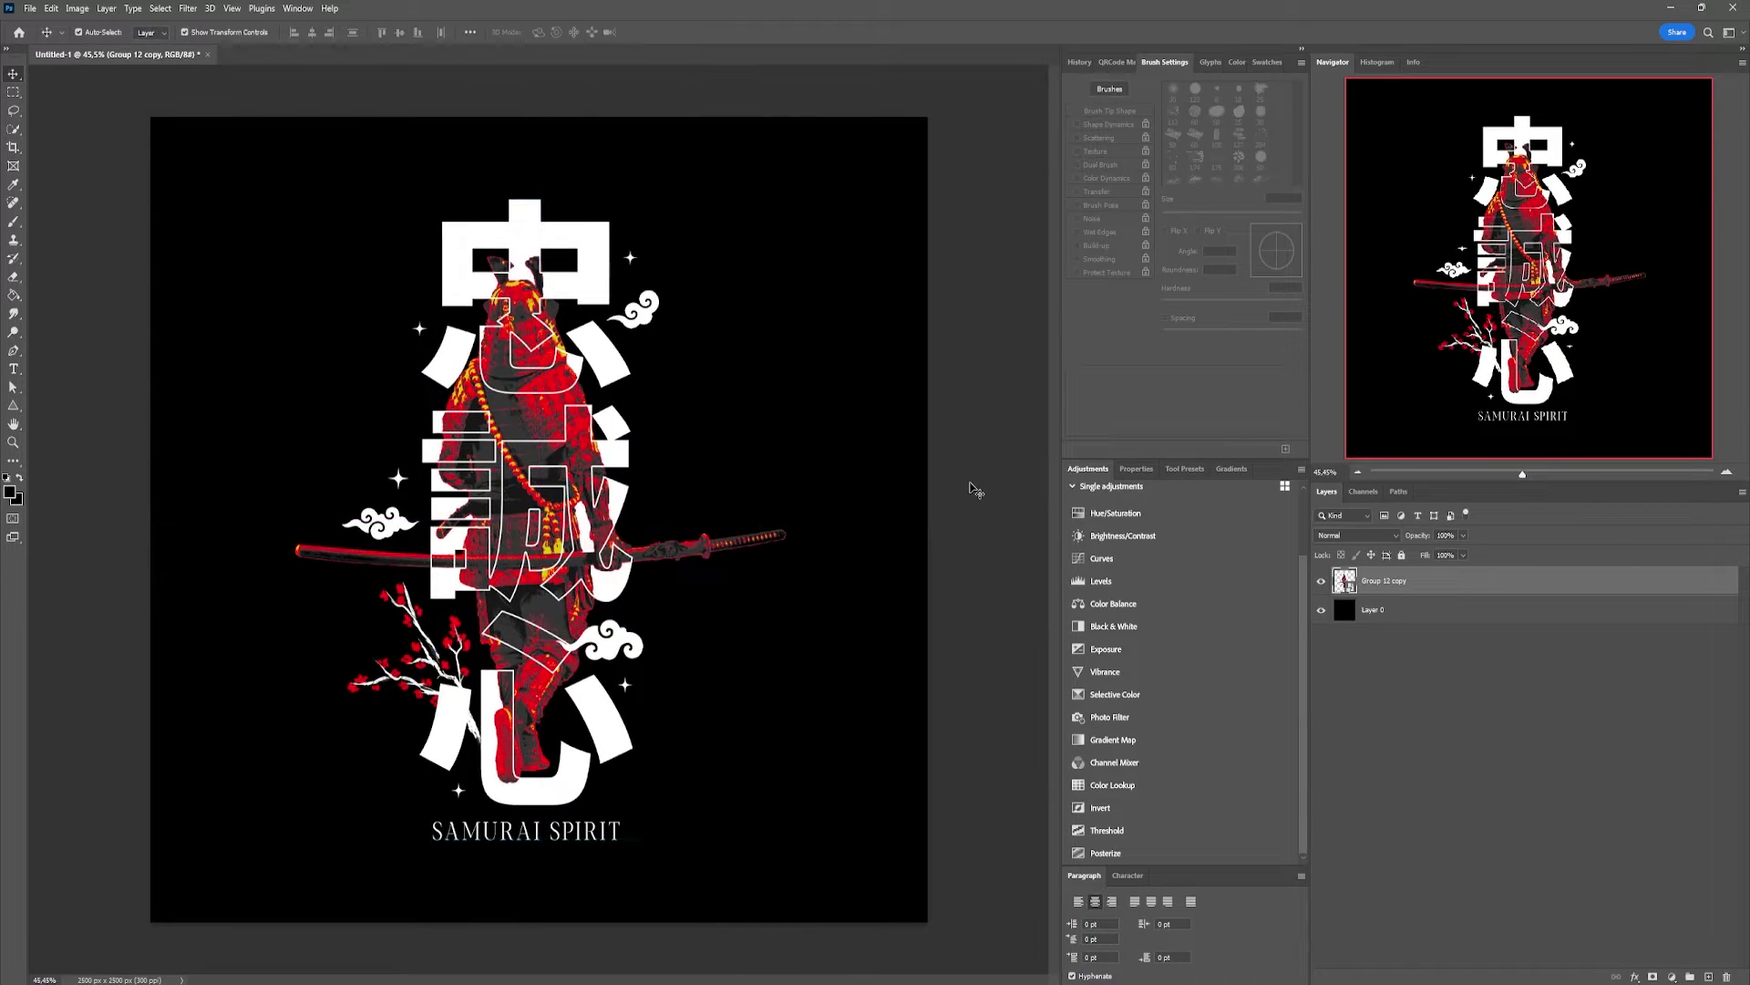
{"action": "left_click", "coordinate": [971, 484]}
{"action": "left_click", "coordinate": [675, 486]}
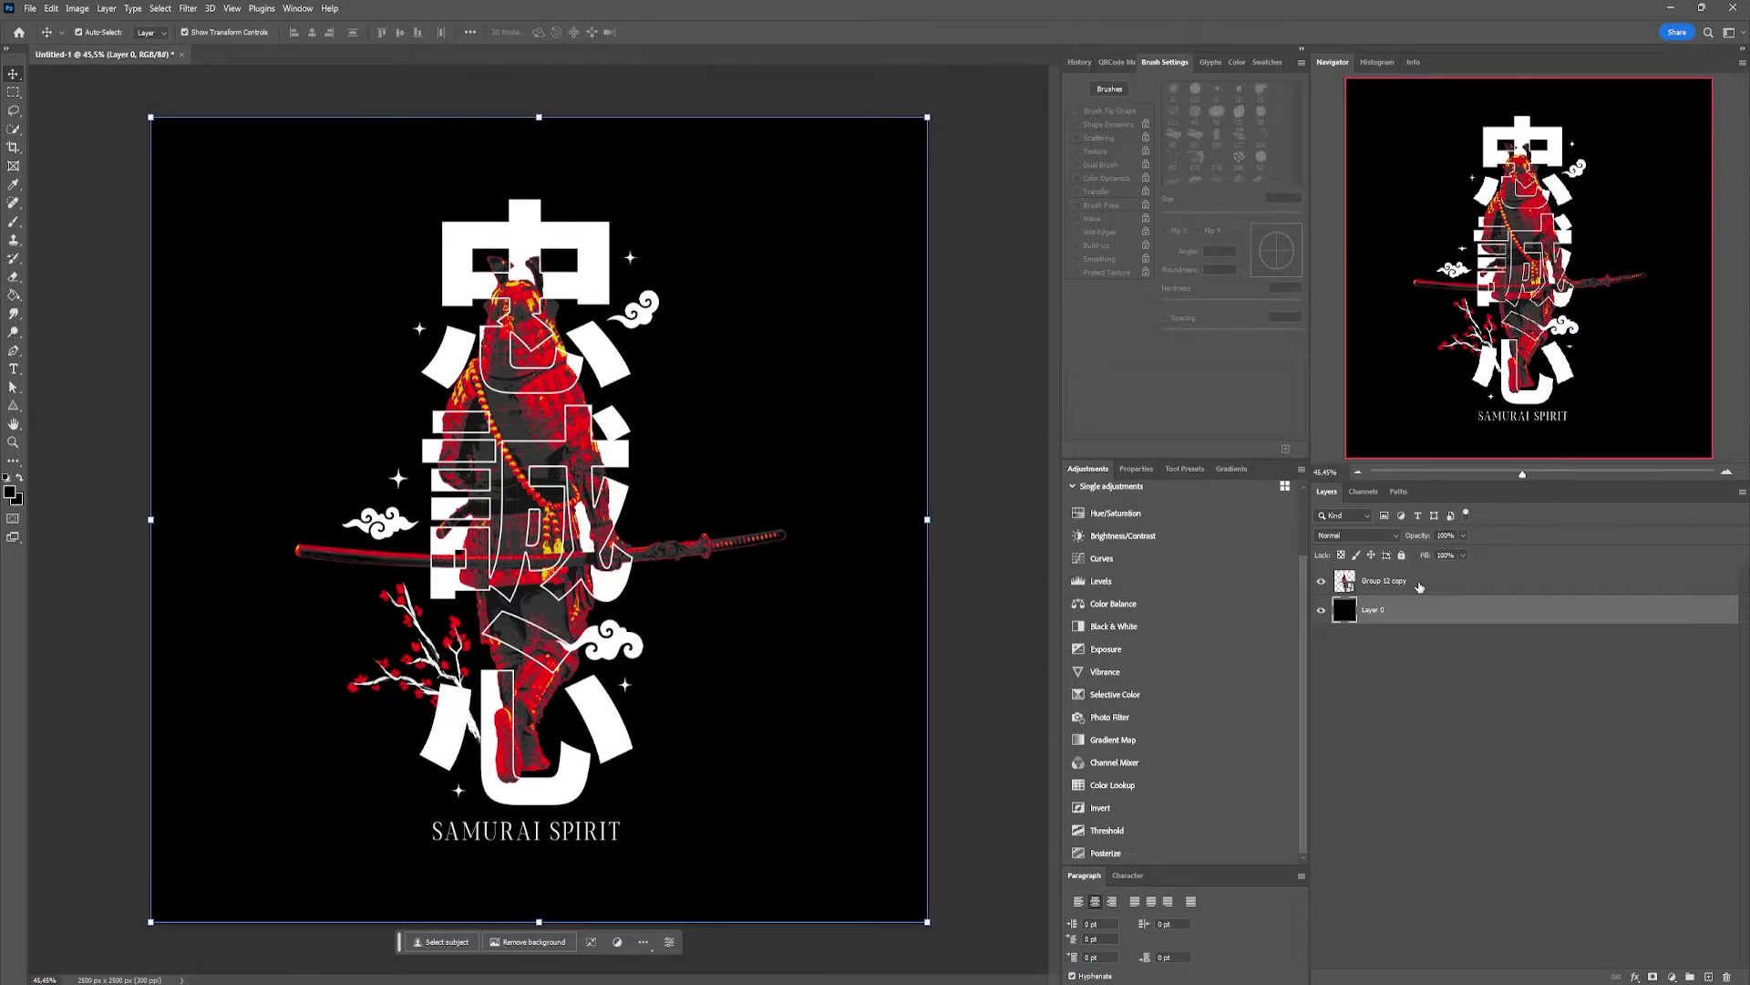
{"action": "left_click", "coordinate": [1419, 587], "text": "shift"}
{"action": "right_click", "coordinate": [1419, 588]}
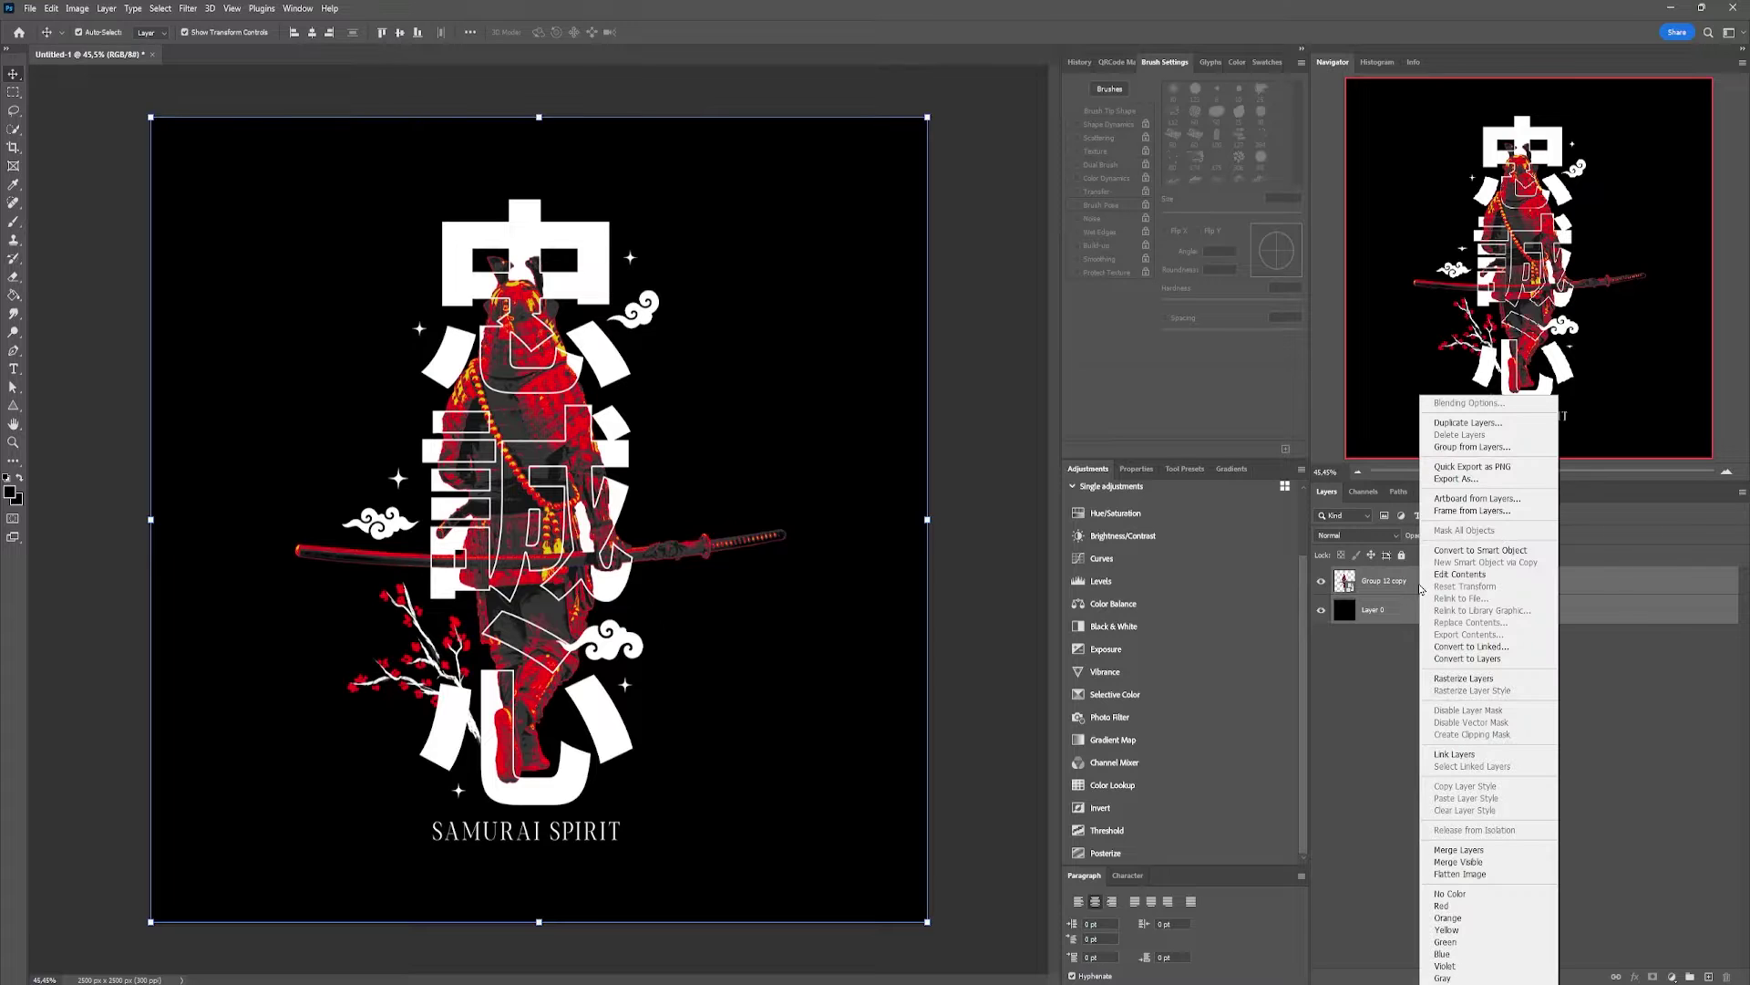
{"action": "left_click", "coordinate": [1469, 557]}
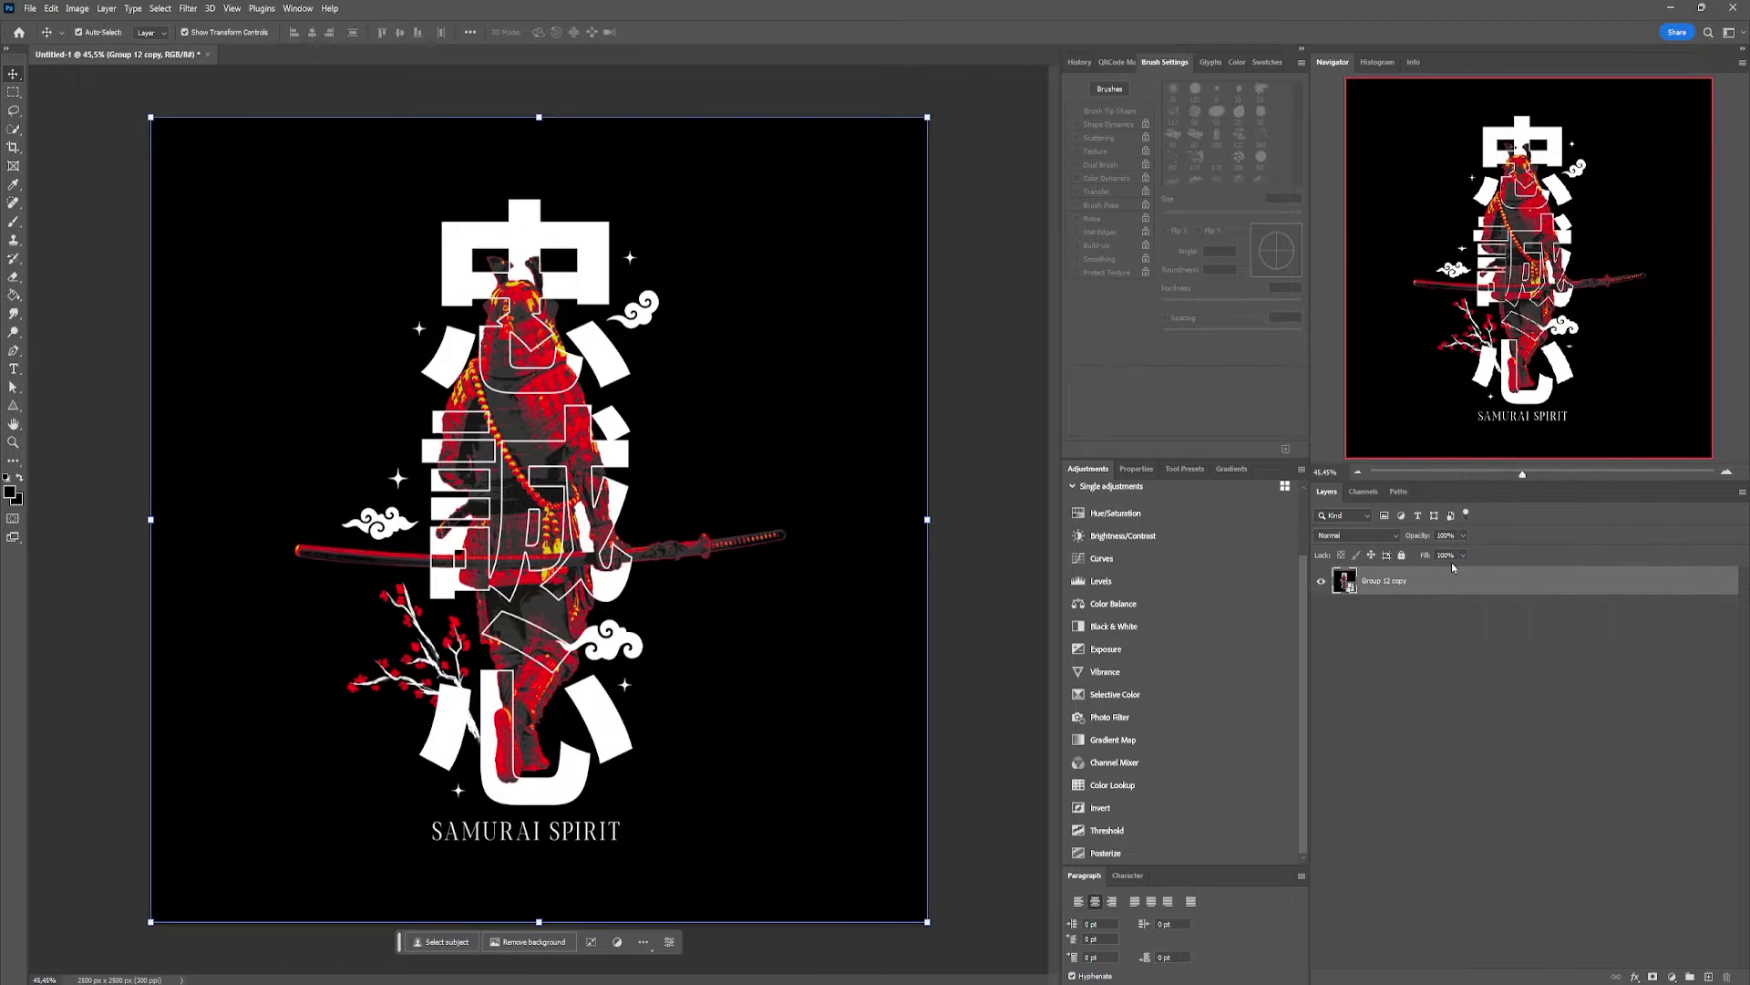
{"action": "double_click", "coordinate": [1392, 585]}
{"action": "key", "text": "Return"}
Step: Choose the Texturizer effect from the Filter Gallery for the Design layer and collapse the Stylize and Sketch effect categories
{"action": "left_click", "coordinate": [188, 11]}
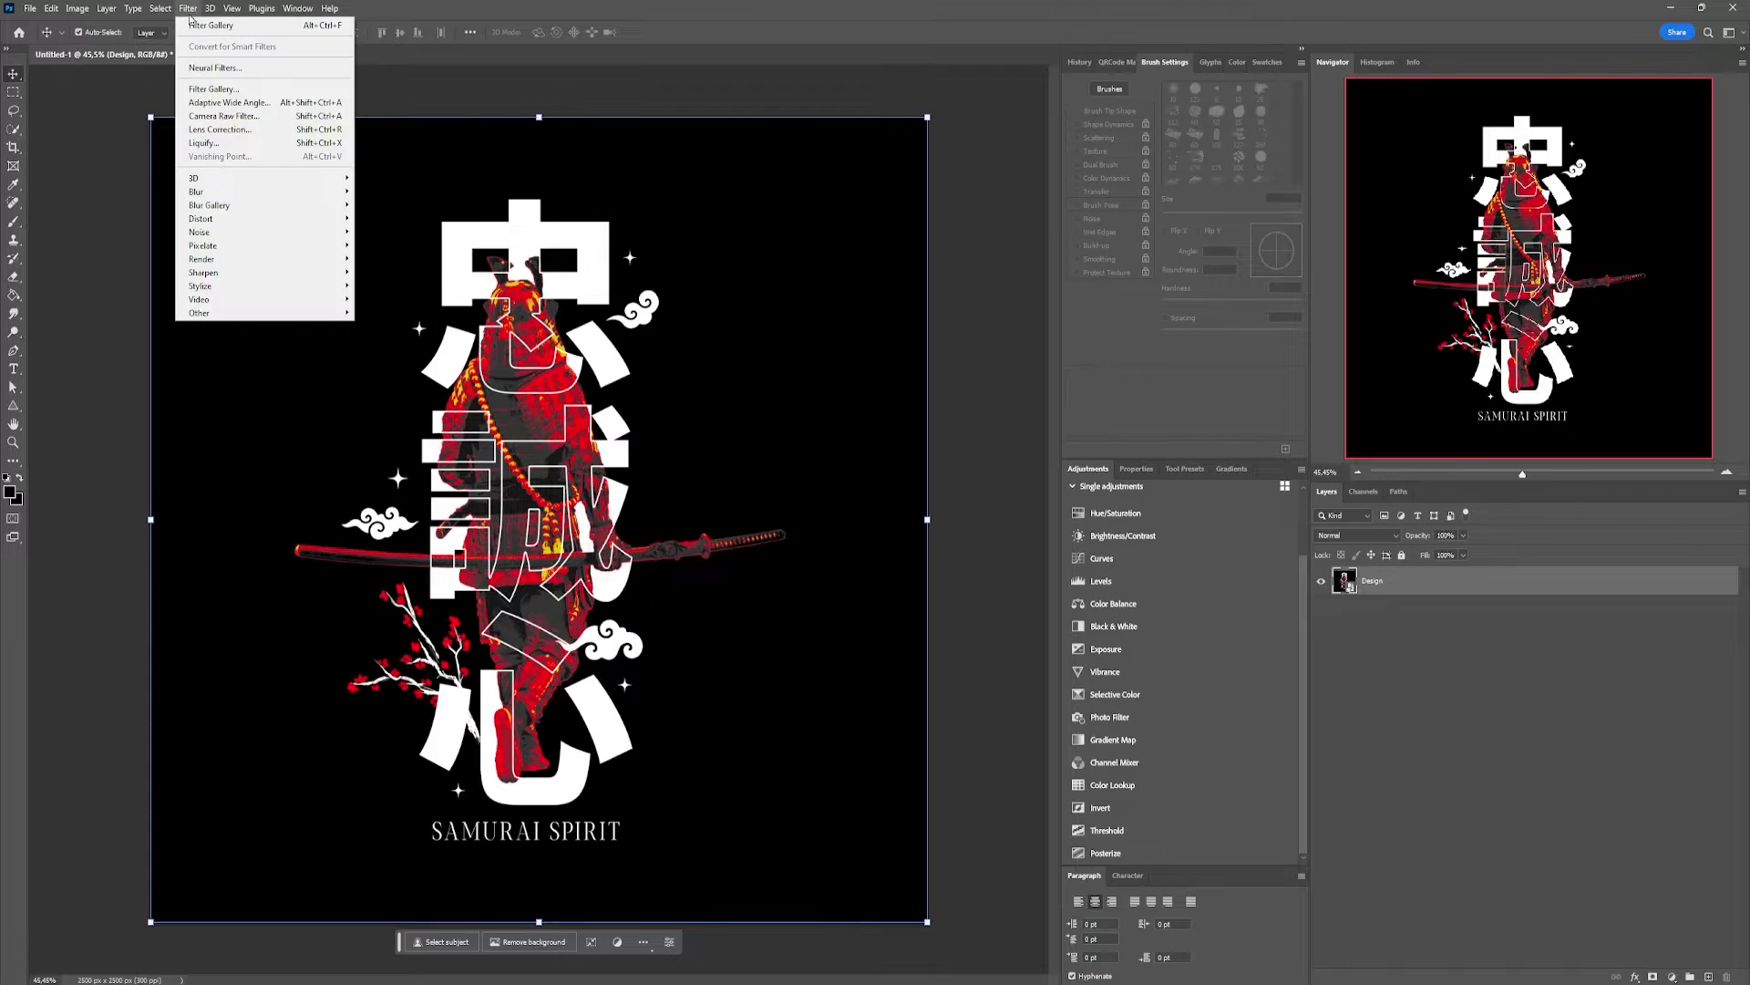
{"action": "left_click", "coordinate": [212, 89]}
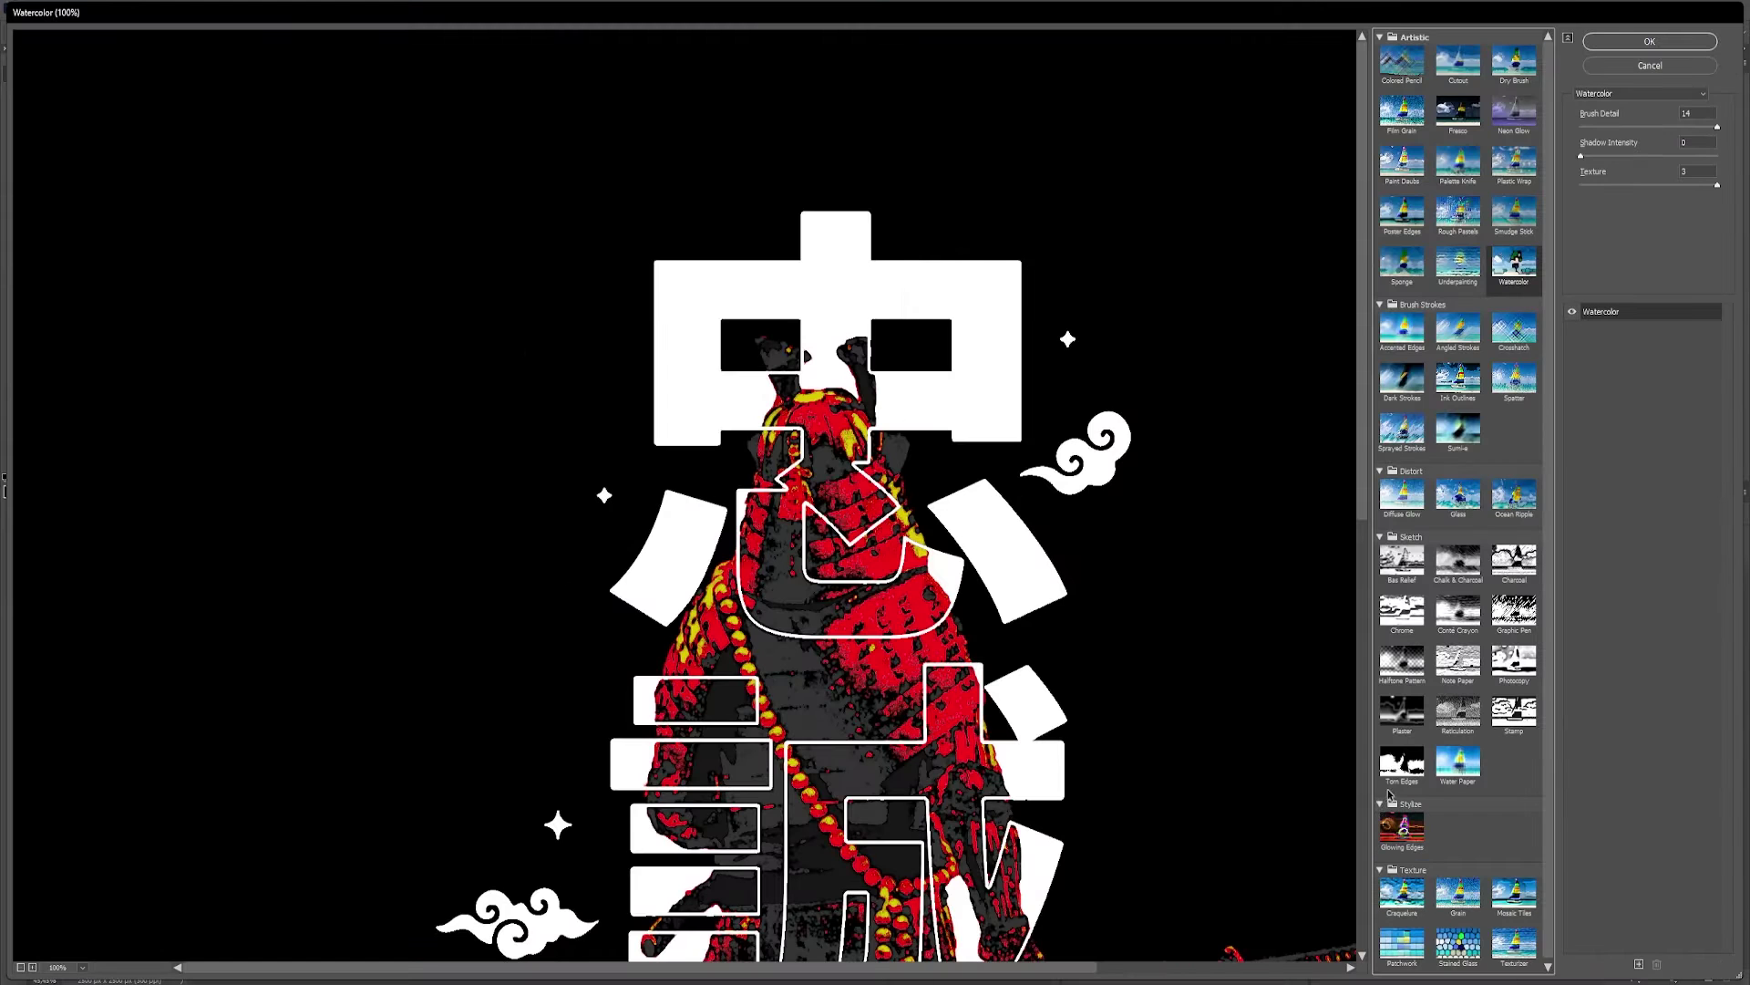
{"action": "scroll", "coordinate": [1457, 657], "scroll_direction": "down", "scroll_amount": 1}
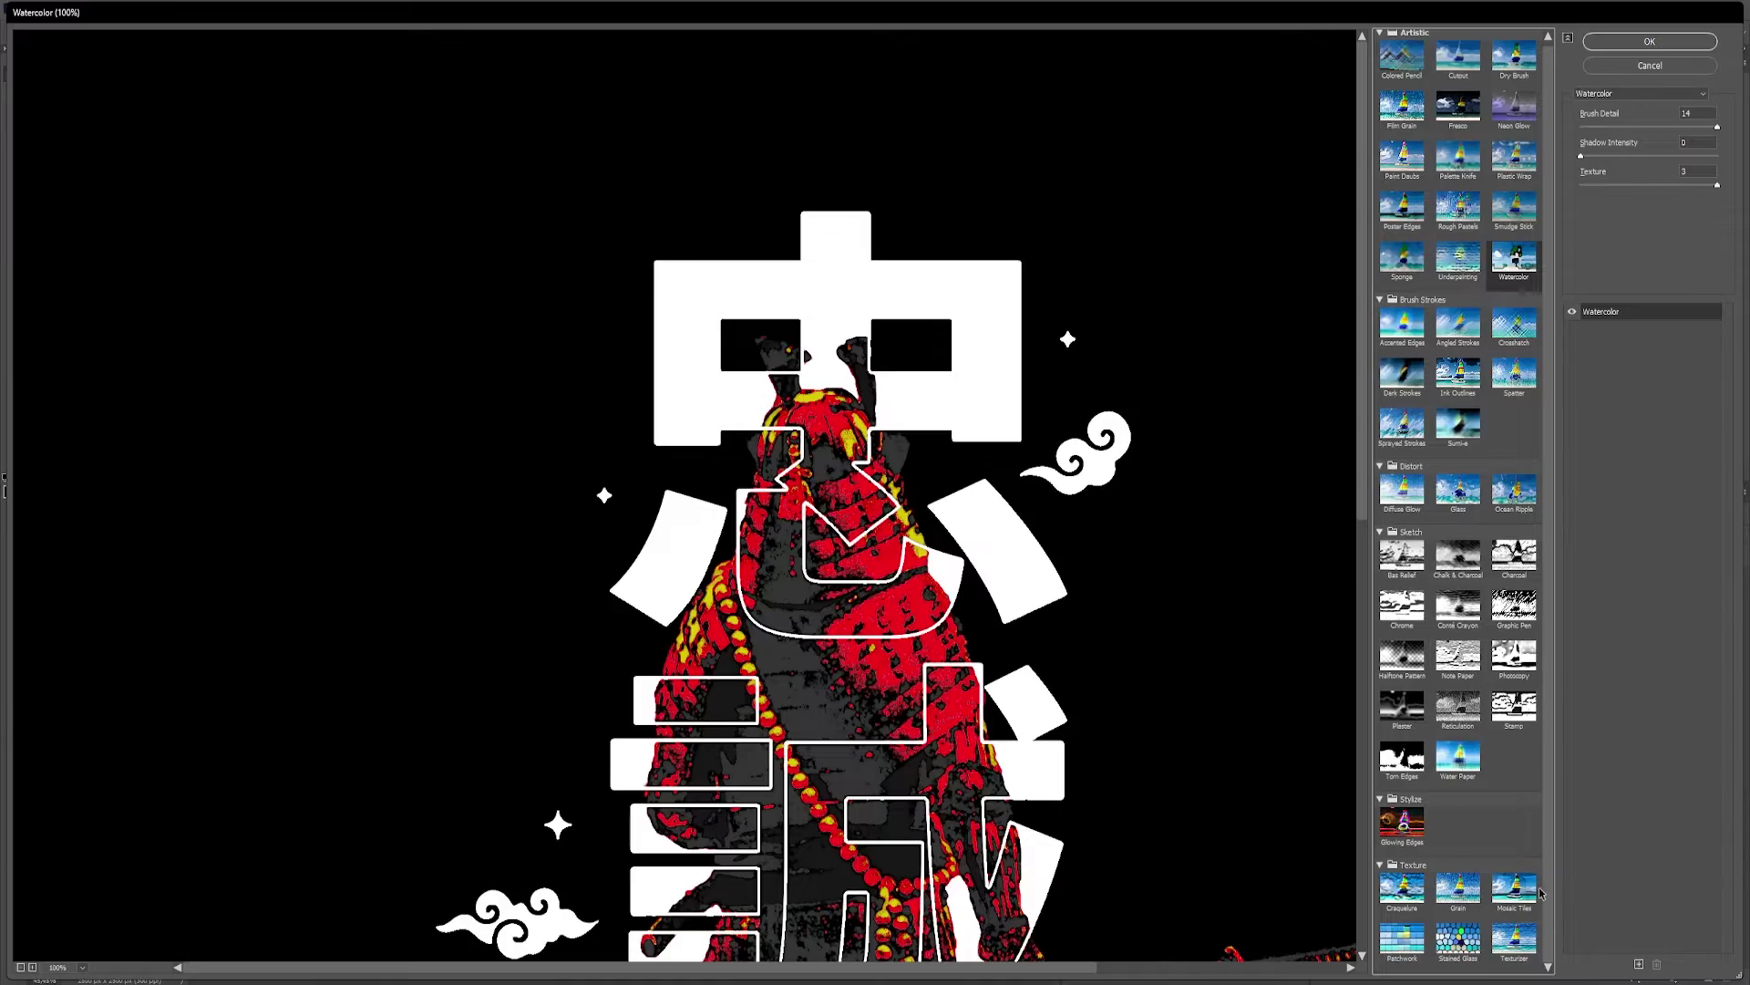
{"action": "left_click", "coordinate": [1520, 948]}
{"action": "left_click_drag", "start_coordinate": [1154, 673], "coordinate": [1064, 398]}
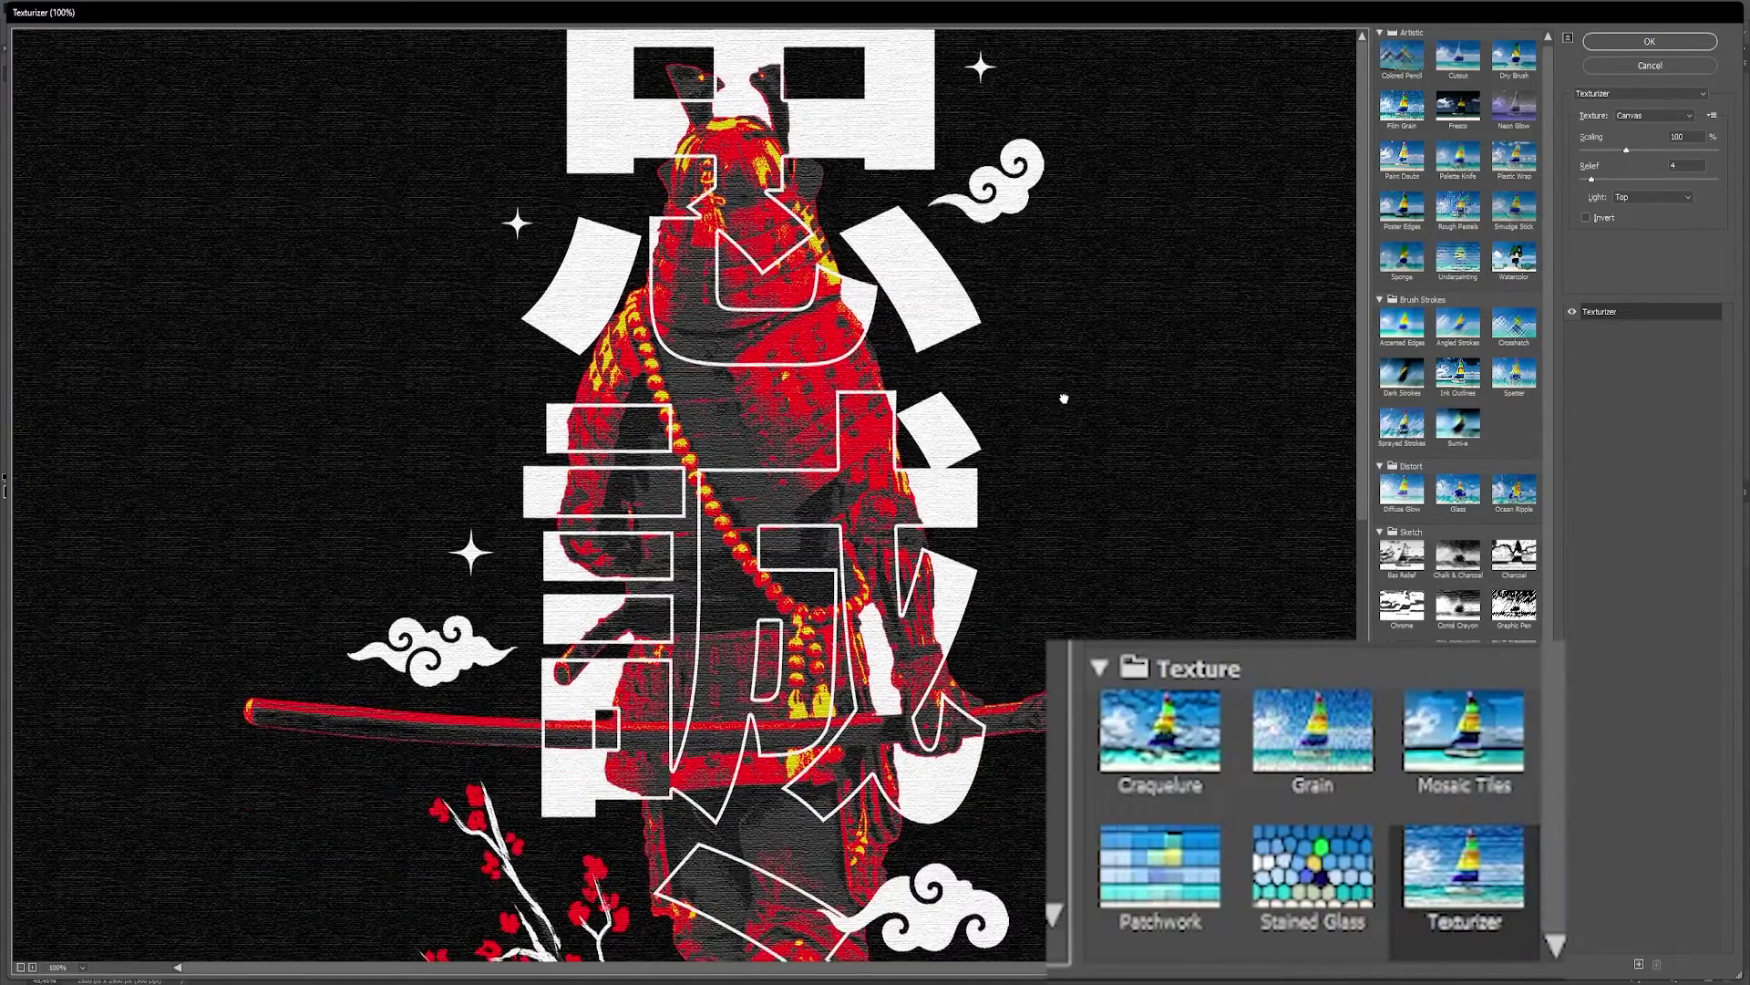
{"action": "scroll", "coordinate": [912, 480], "scroll_direction": "down", "scroll_amount": 3}
{"action": "left_click_drag", "start_coordinate": [922, 560], "coordinate": [943, 467]}
{"action": "left_click", "coordinate": [1606, 317]}
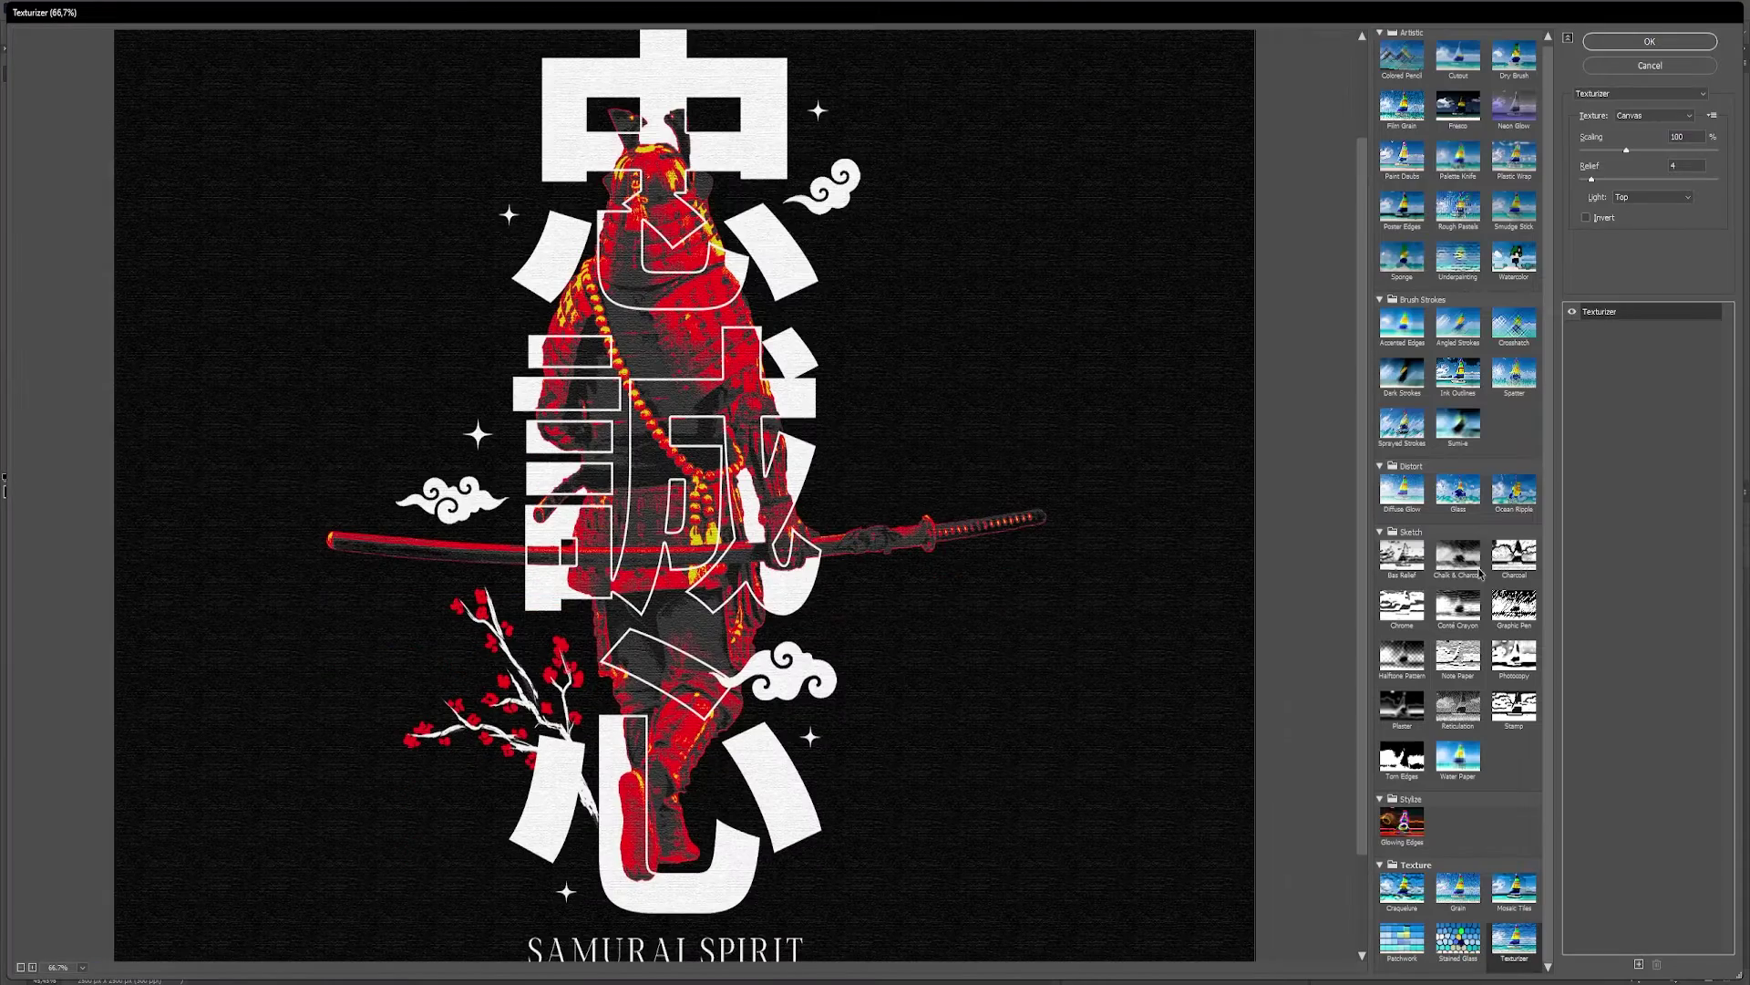
{"action": "left_click", "coordinate": [1380, 798]}
{"action": "left_click", "coordinate": [1380, 537]}
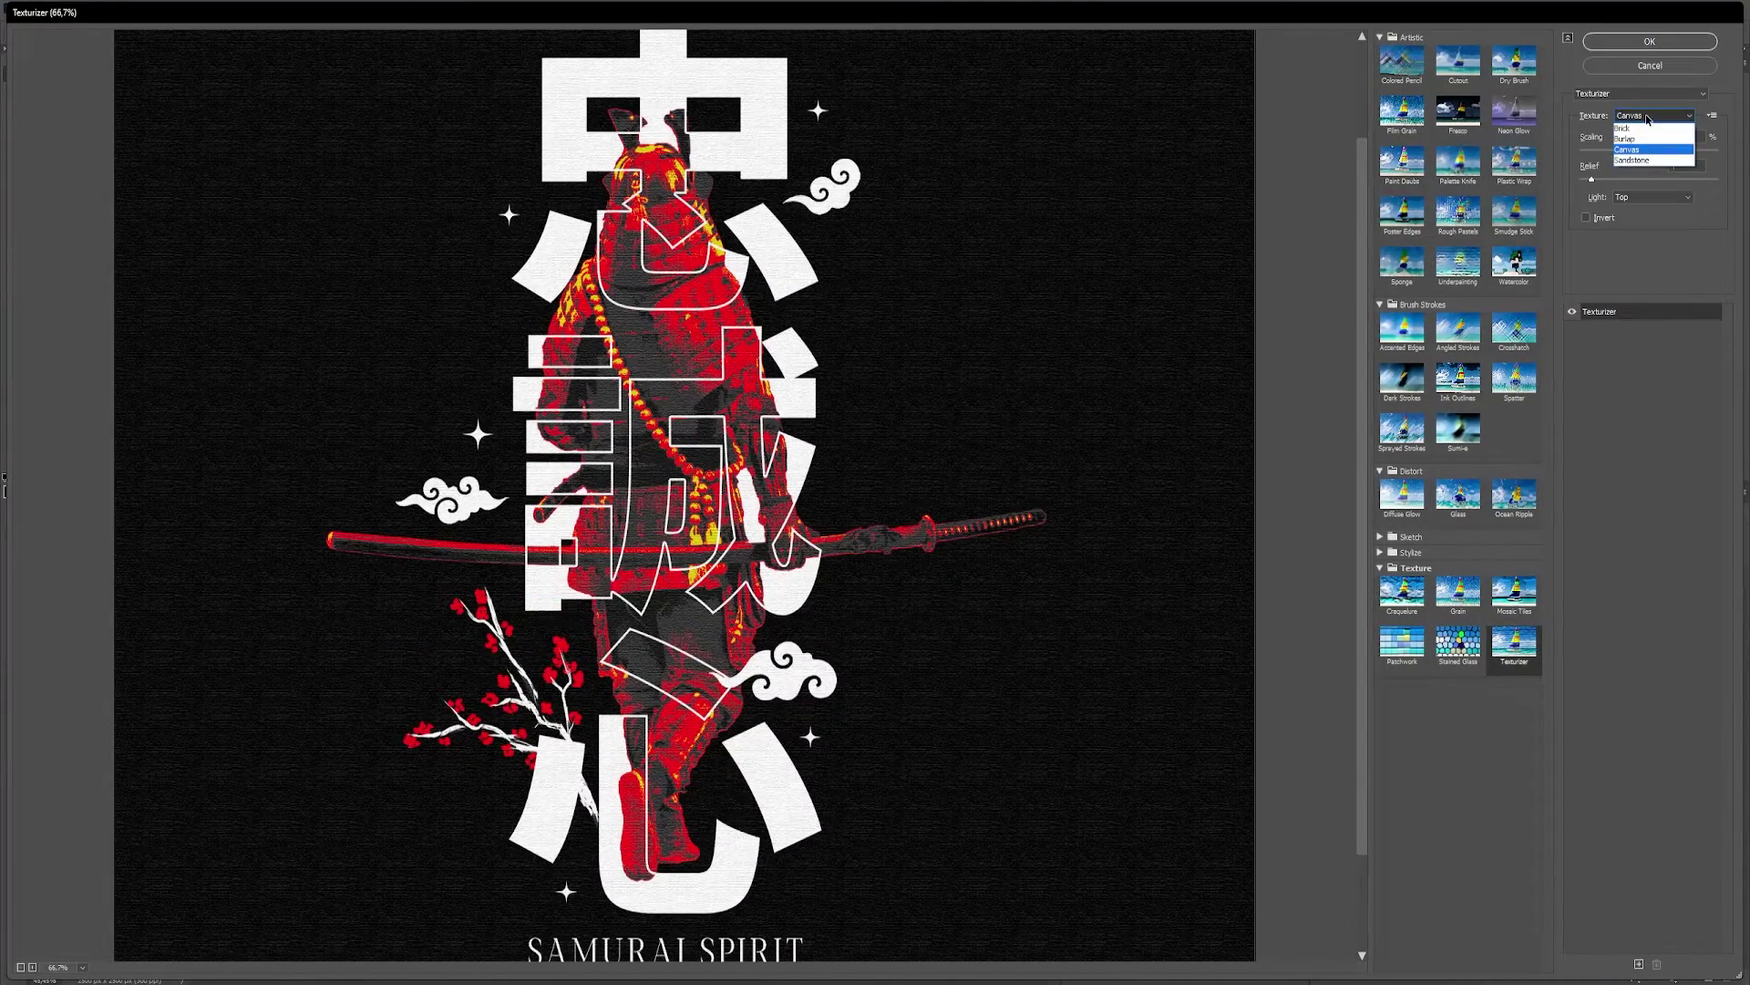
Step: Configure the Texturizer with the Canvas texture, 200% scaling, relief 3 and light coming from Left
{"action": "left_click", "coordinate": [1647, 118]}
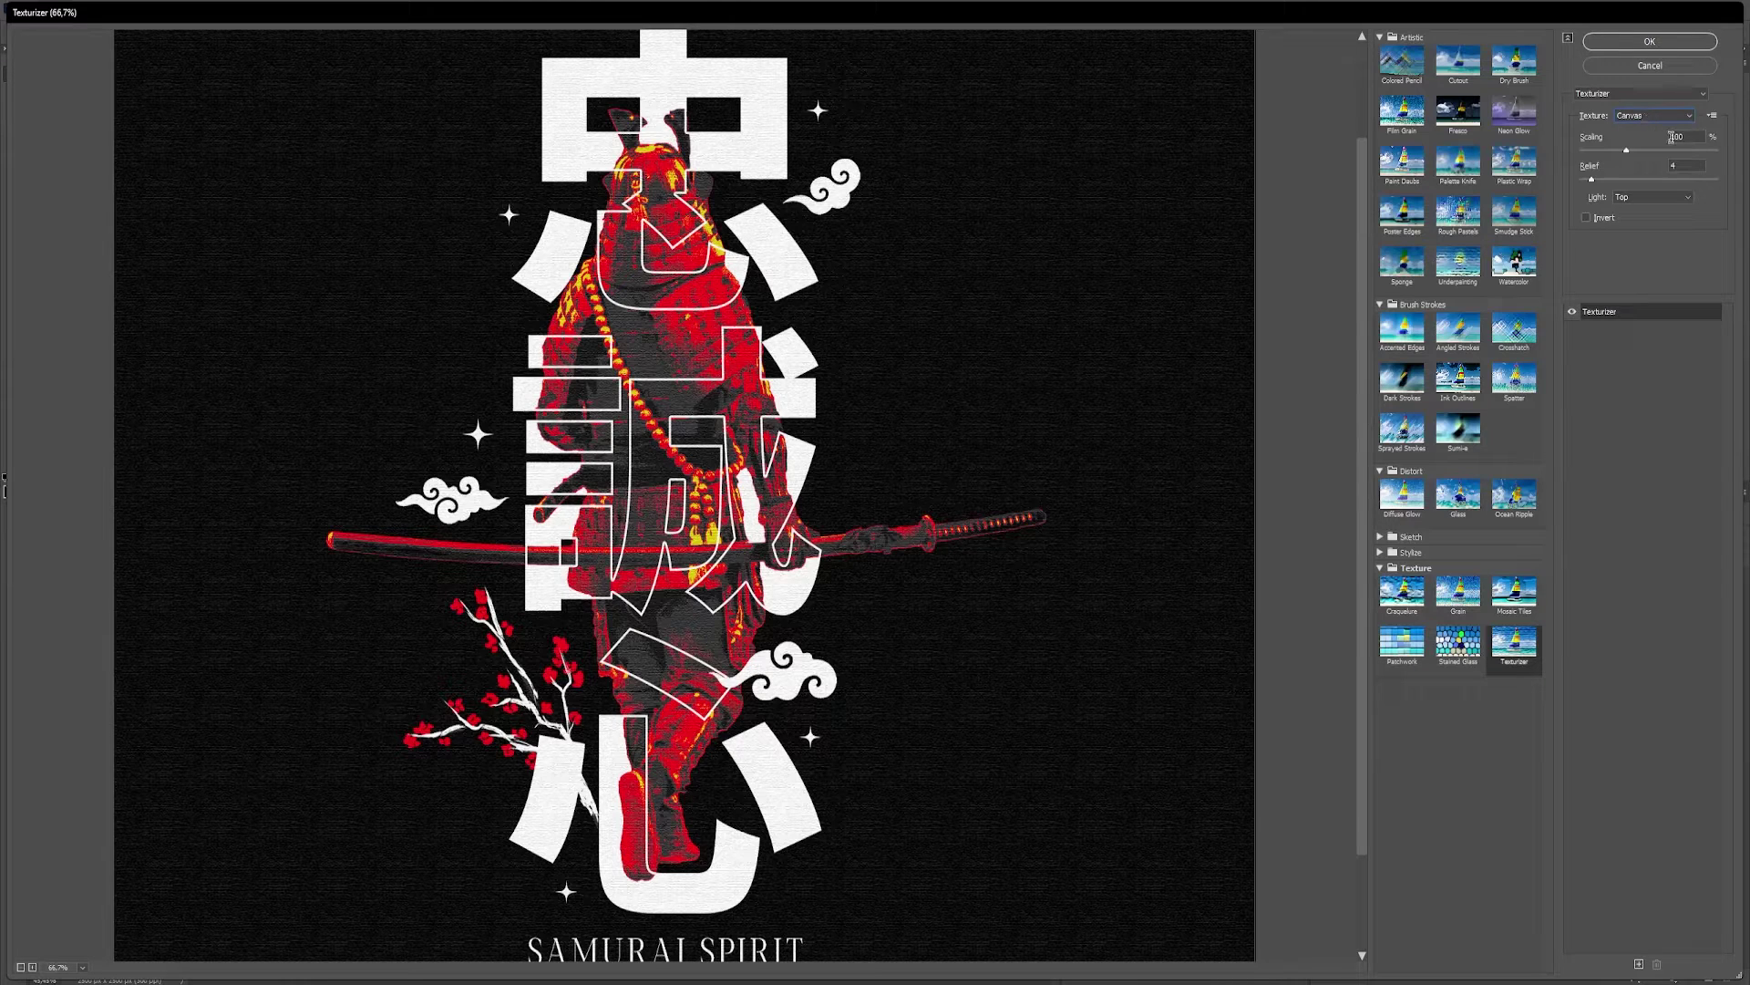
{"action": "left_click_drag", "start_coordinate": [1685, 137], "coordinate": [1647, 143]}
{"action": "type", "text": "200"}
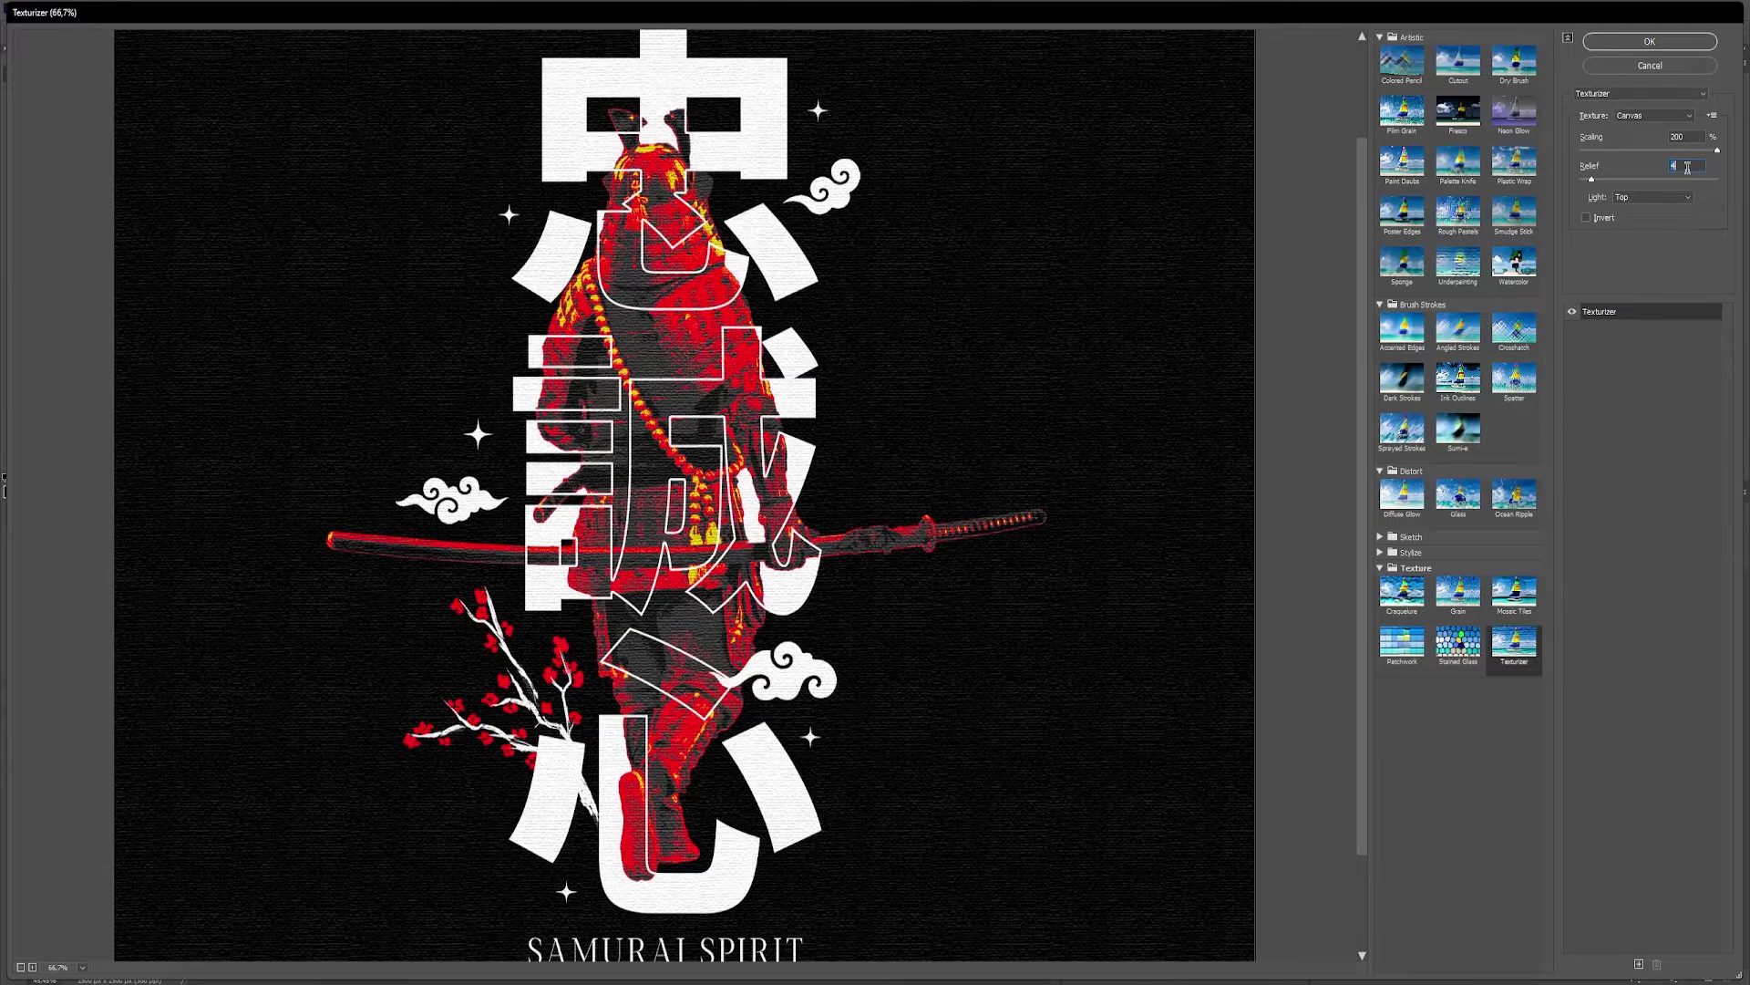
{"action": "type", "text": "3"}
{"action": "left_click", "coordinate": [1683, 199]}
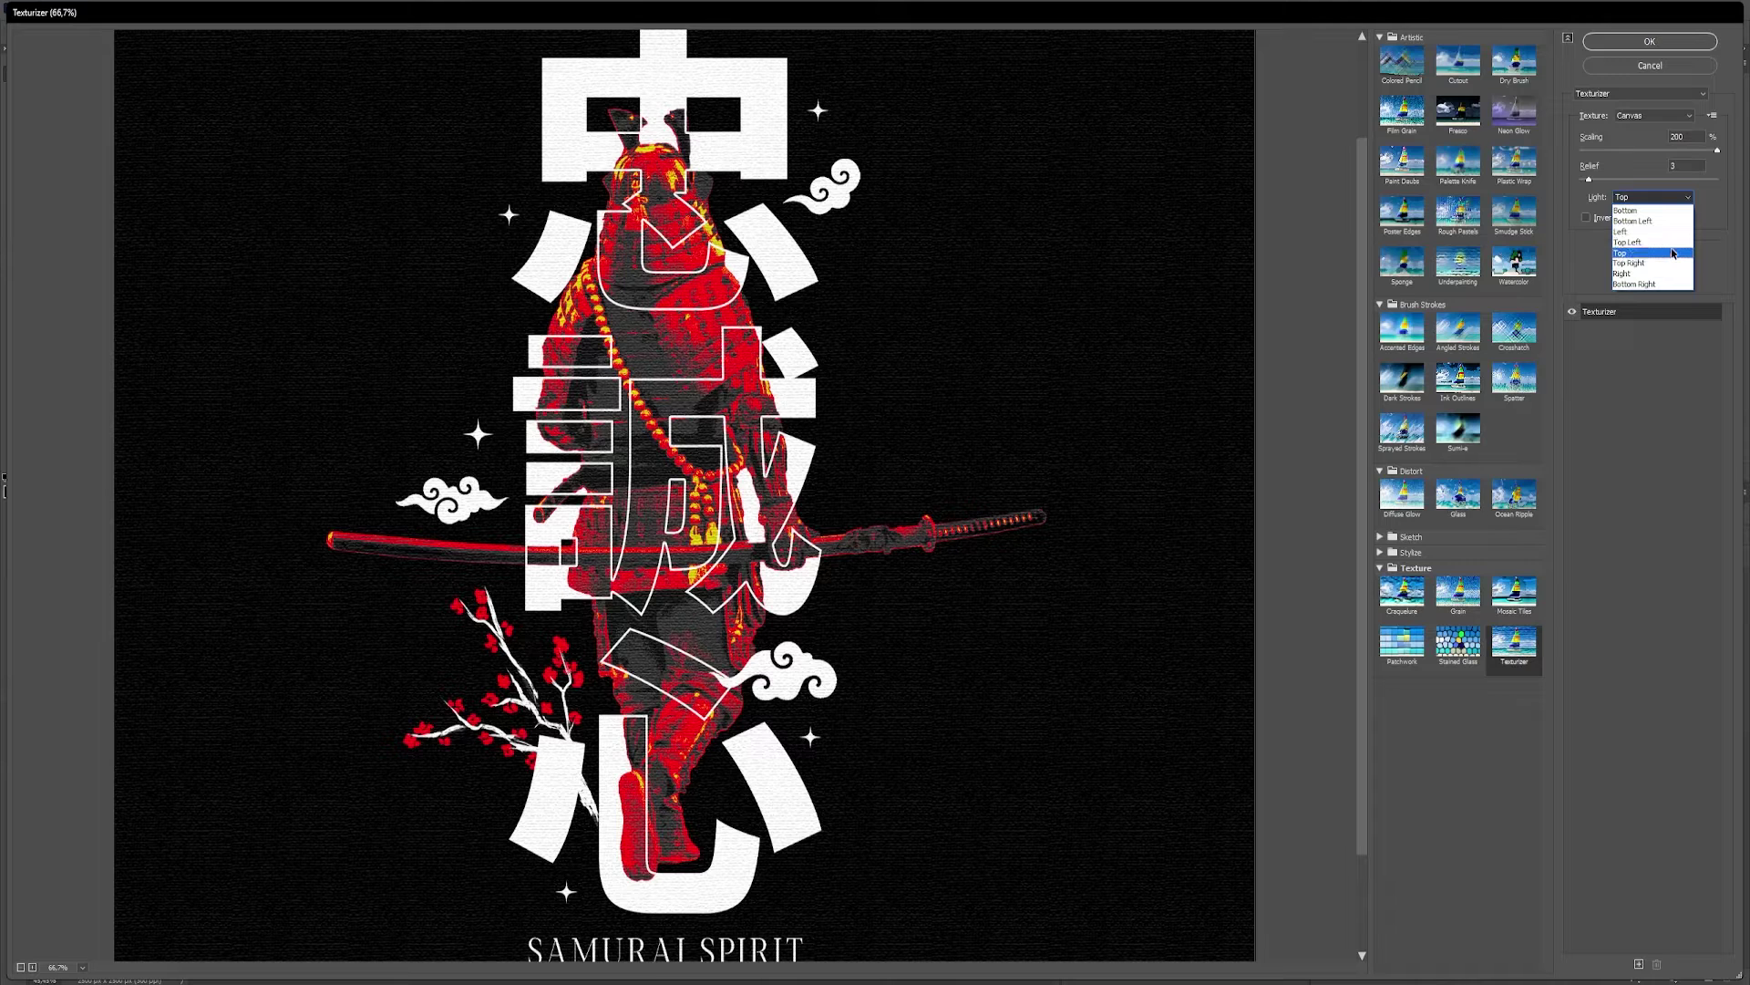
{"action": "left_click", "coordinate": [1665, 232]}
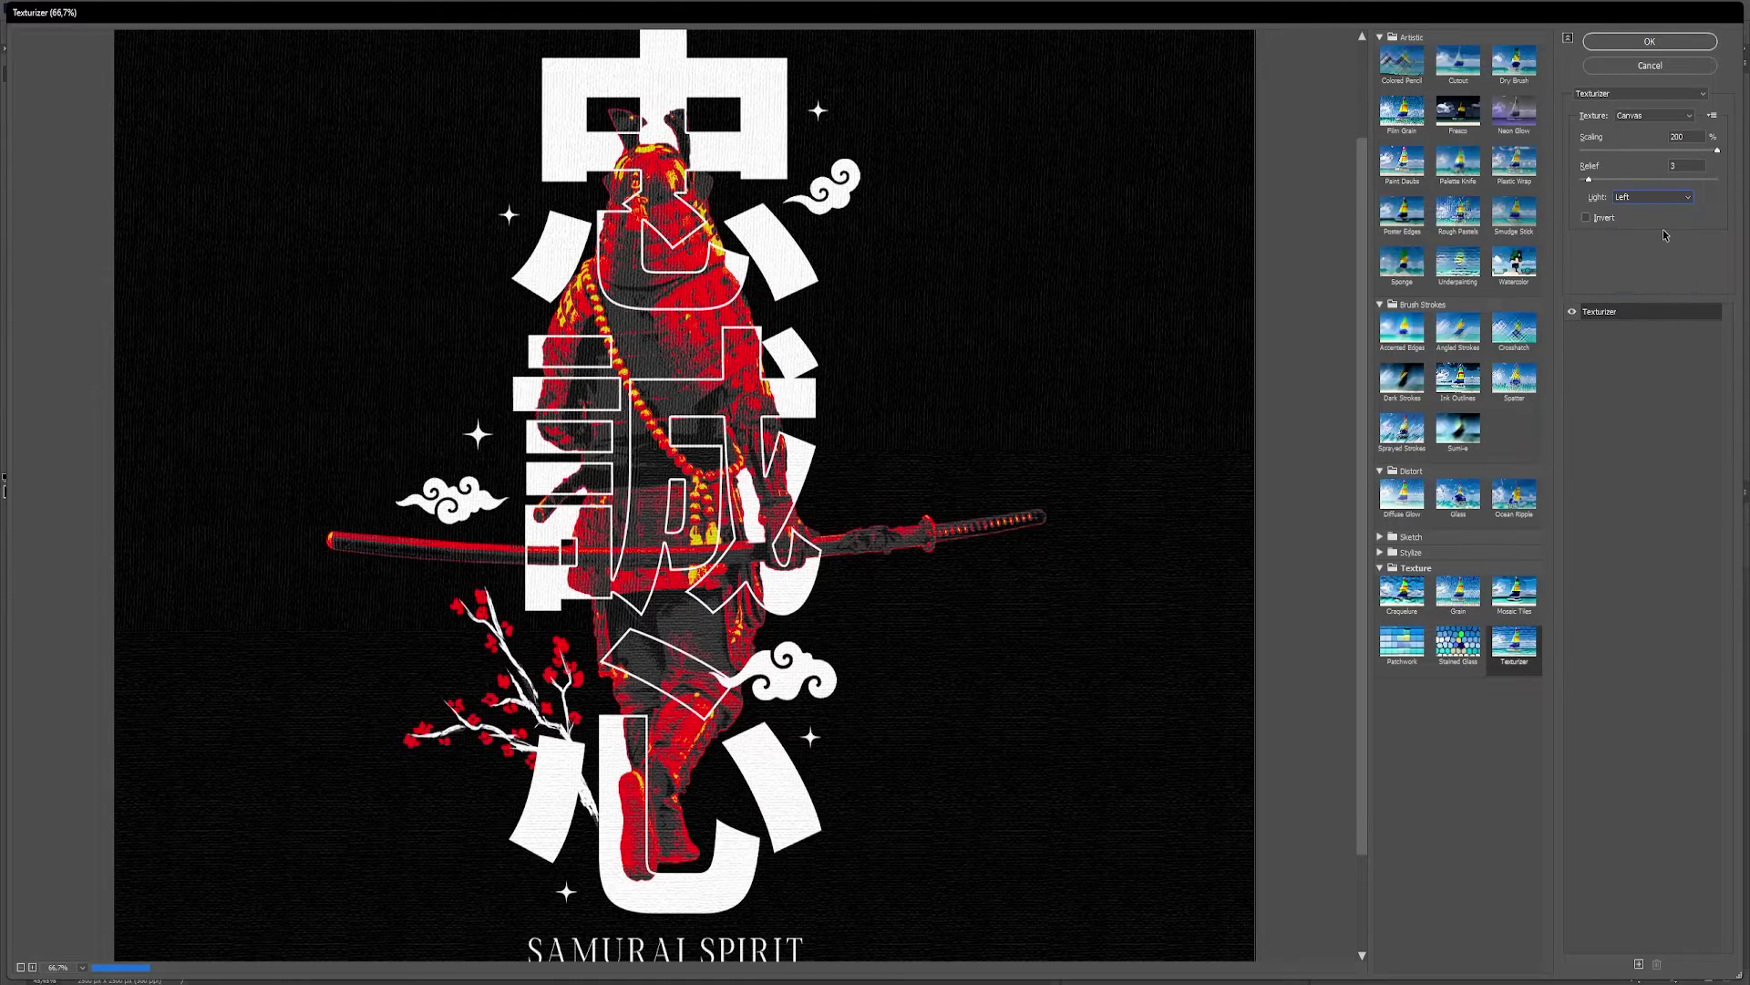
Step: Examine the canvas texture up close along the samurai's shoulder and the white lettering in the preview
{"action": "left_click_drag", "start_coordinate": [639, 307], "coordinate": [857, 370]}
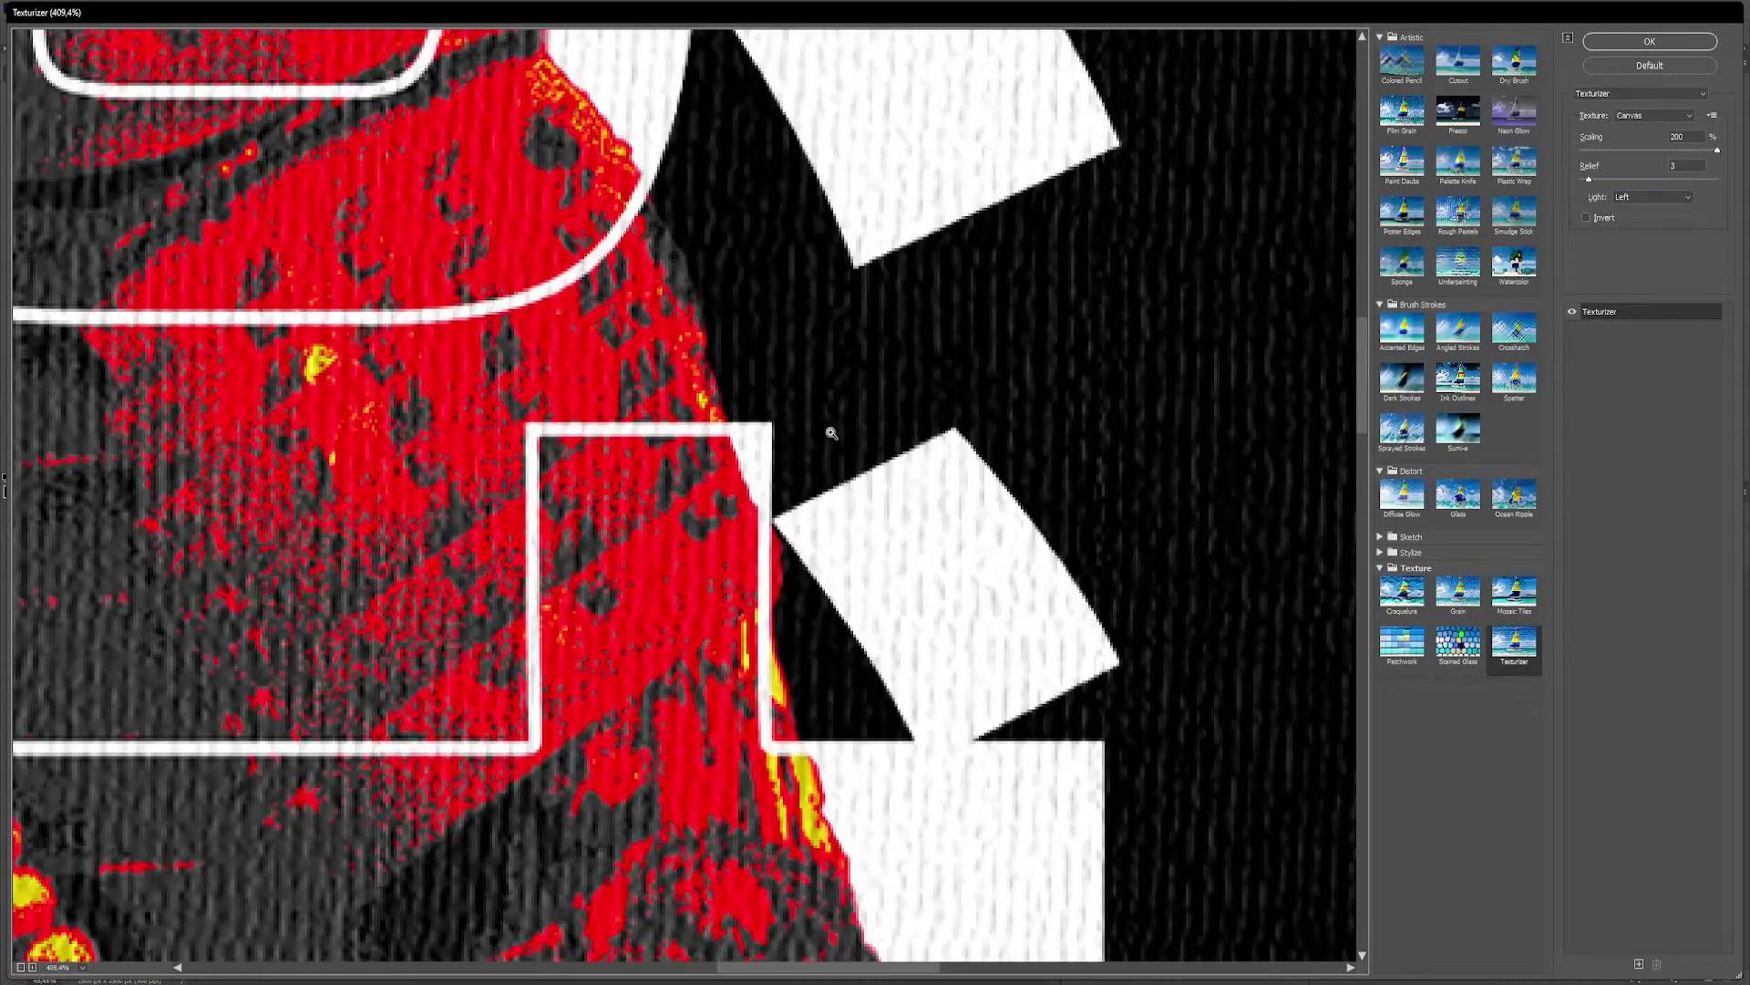
{"action": "left_click_drag", "start_coordinate": [831, 433], "coordinate": [547, 462]}
{"action": "left_click", "coordinate": [891, 452], "text": "alt"}
{"action": "left_click", "coordinate": [715, 477], "text": "alt"}
{"action": "left_click", "coordinate": [715, 477], "text": "alt"}
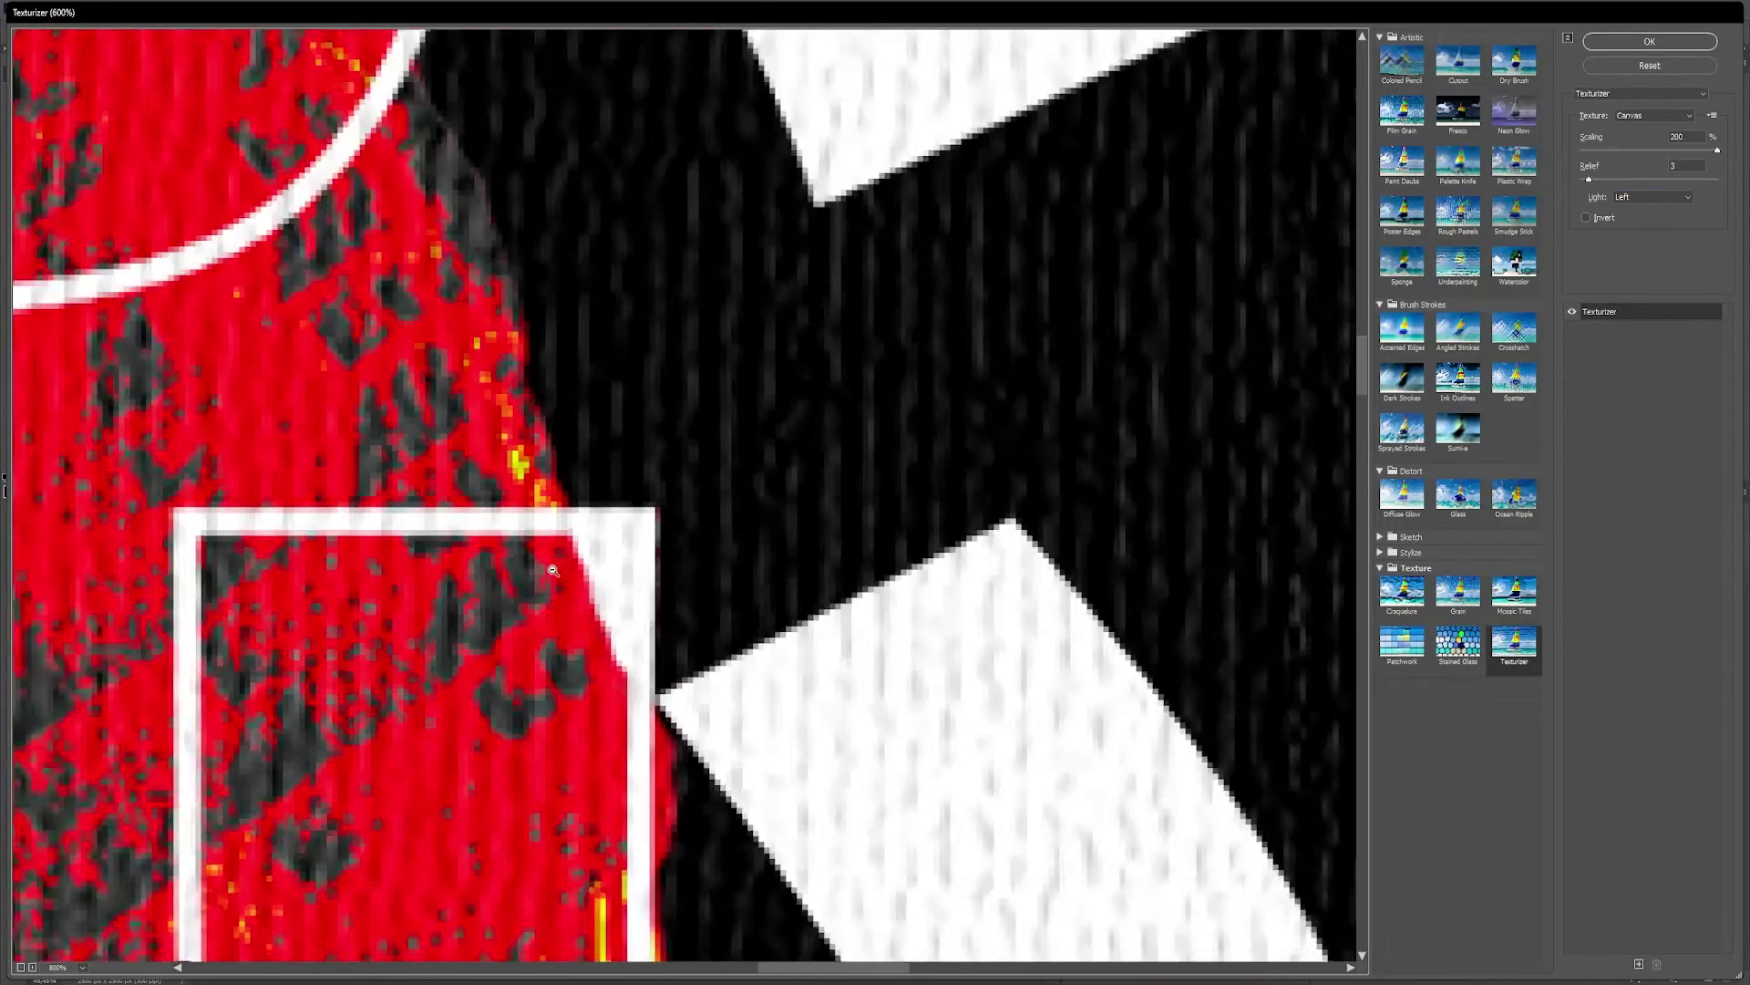
{"action": "left_click", "coordinate": [556, 567], "text": "alt"}
{"action": "left_click", "coordinate": [554, 568], "text": "alt"}
{"action": "left_click", "coordinate": [554, 568], "text": "alt"}
{"action": "left_click", "coordinate": [553, 568], "text": "alt"}
{"action": "left_click_drag", "start_coordinate": [714, 711], "coordinate": [738, 861]}
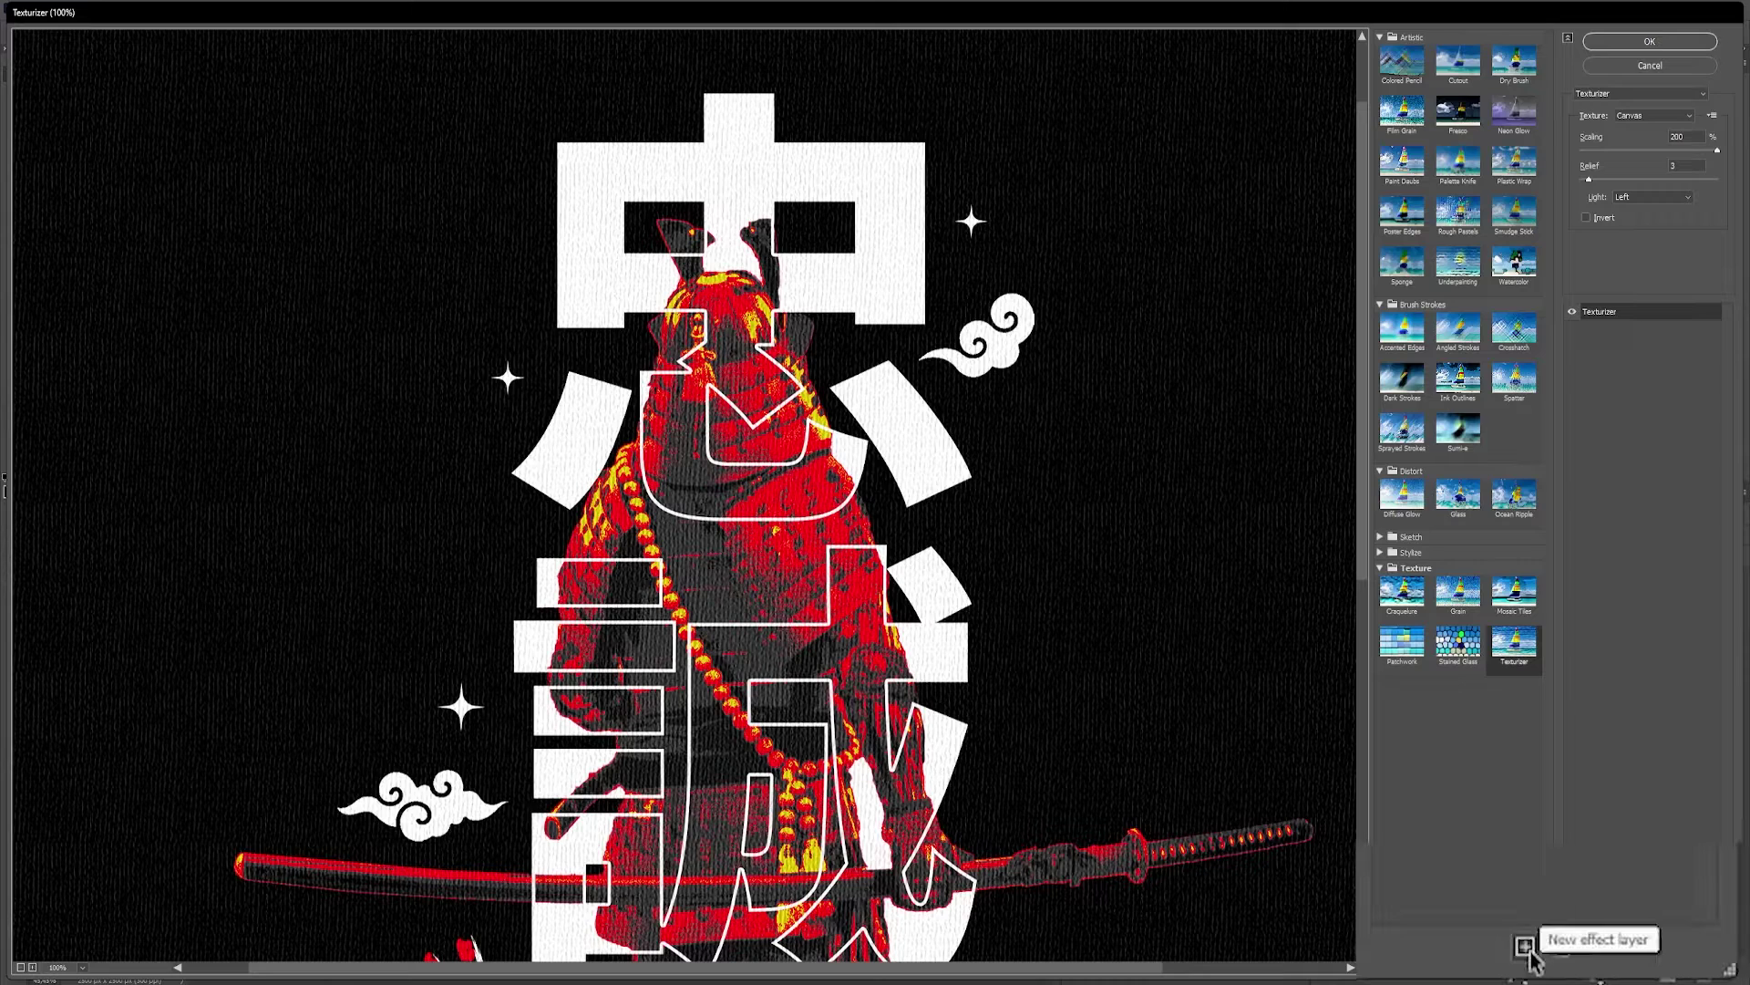
Step: Add a Film Grain effect below the Texturizer with grain 1 and intensity 2, and compare the preview with and without it
{"action": "left_click", "coordinate": [1639, 963]}
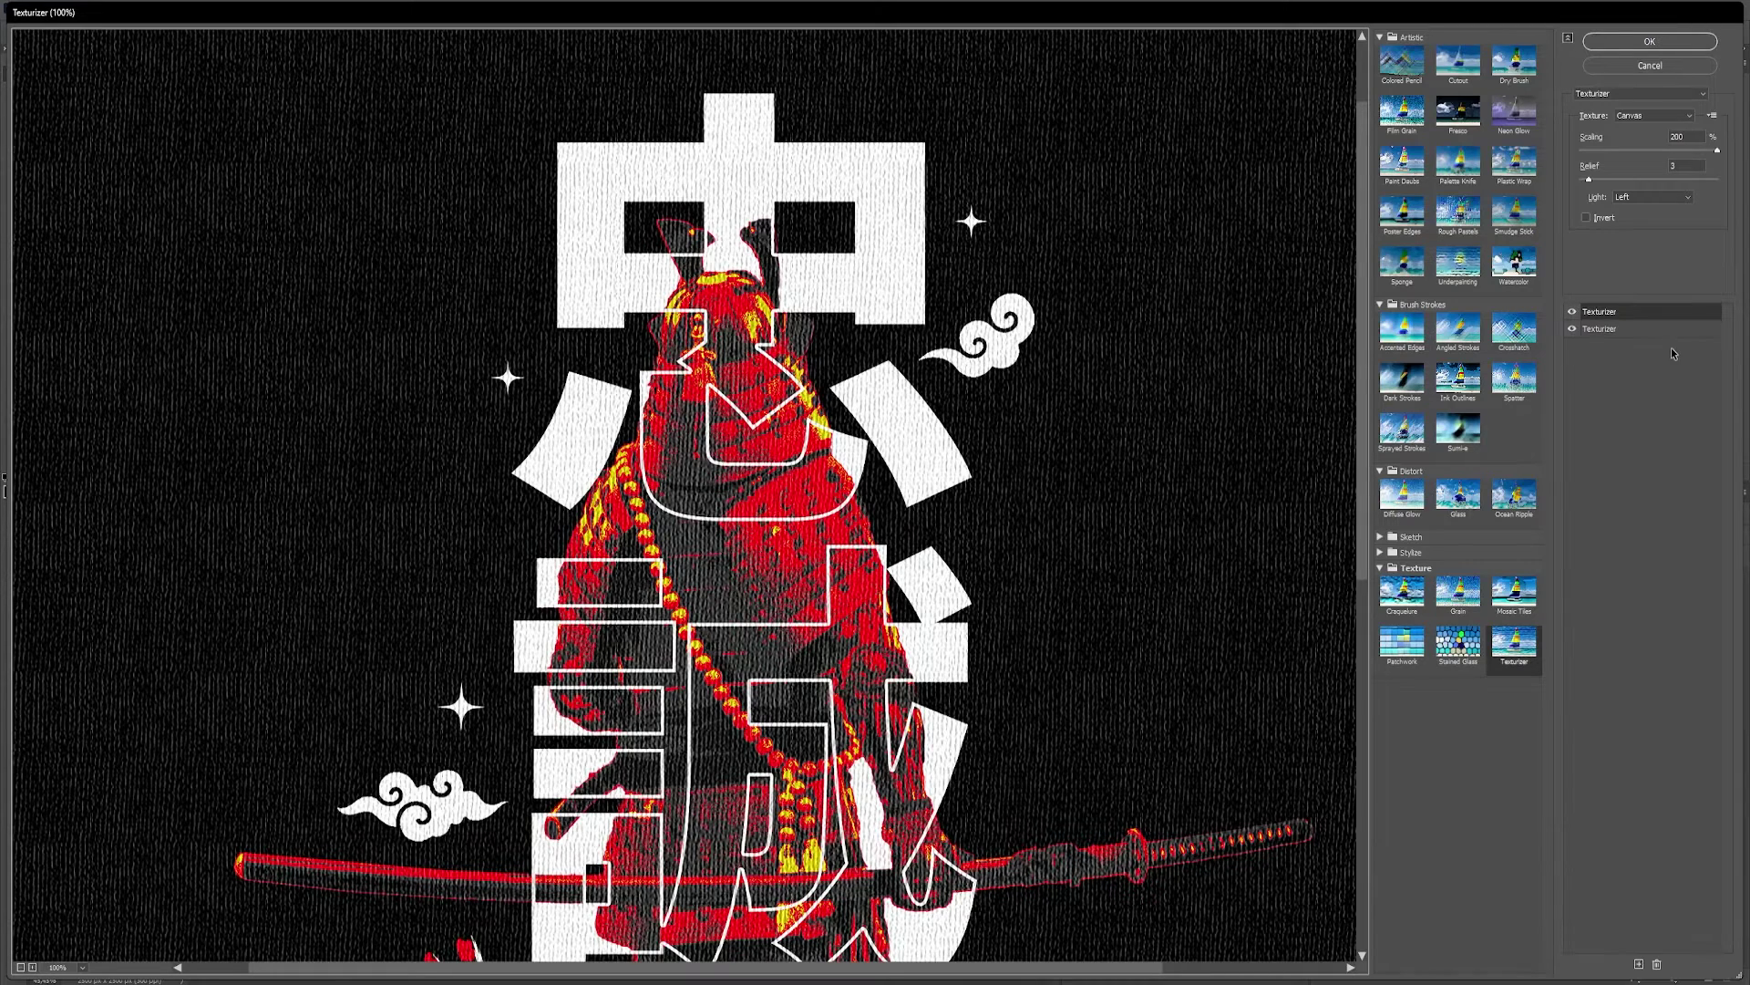
{"action": "left_click", "coordinate": [1630, 330]}
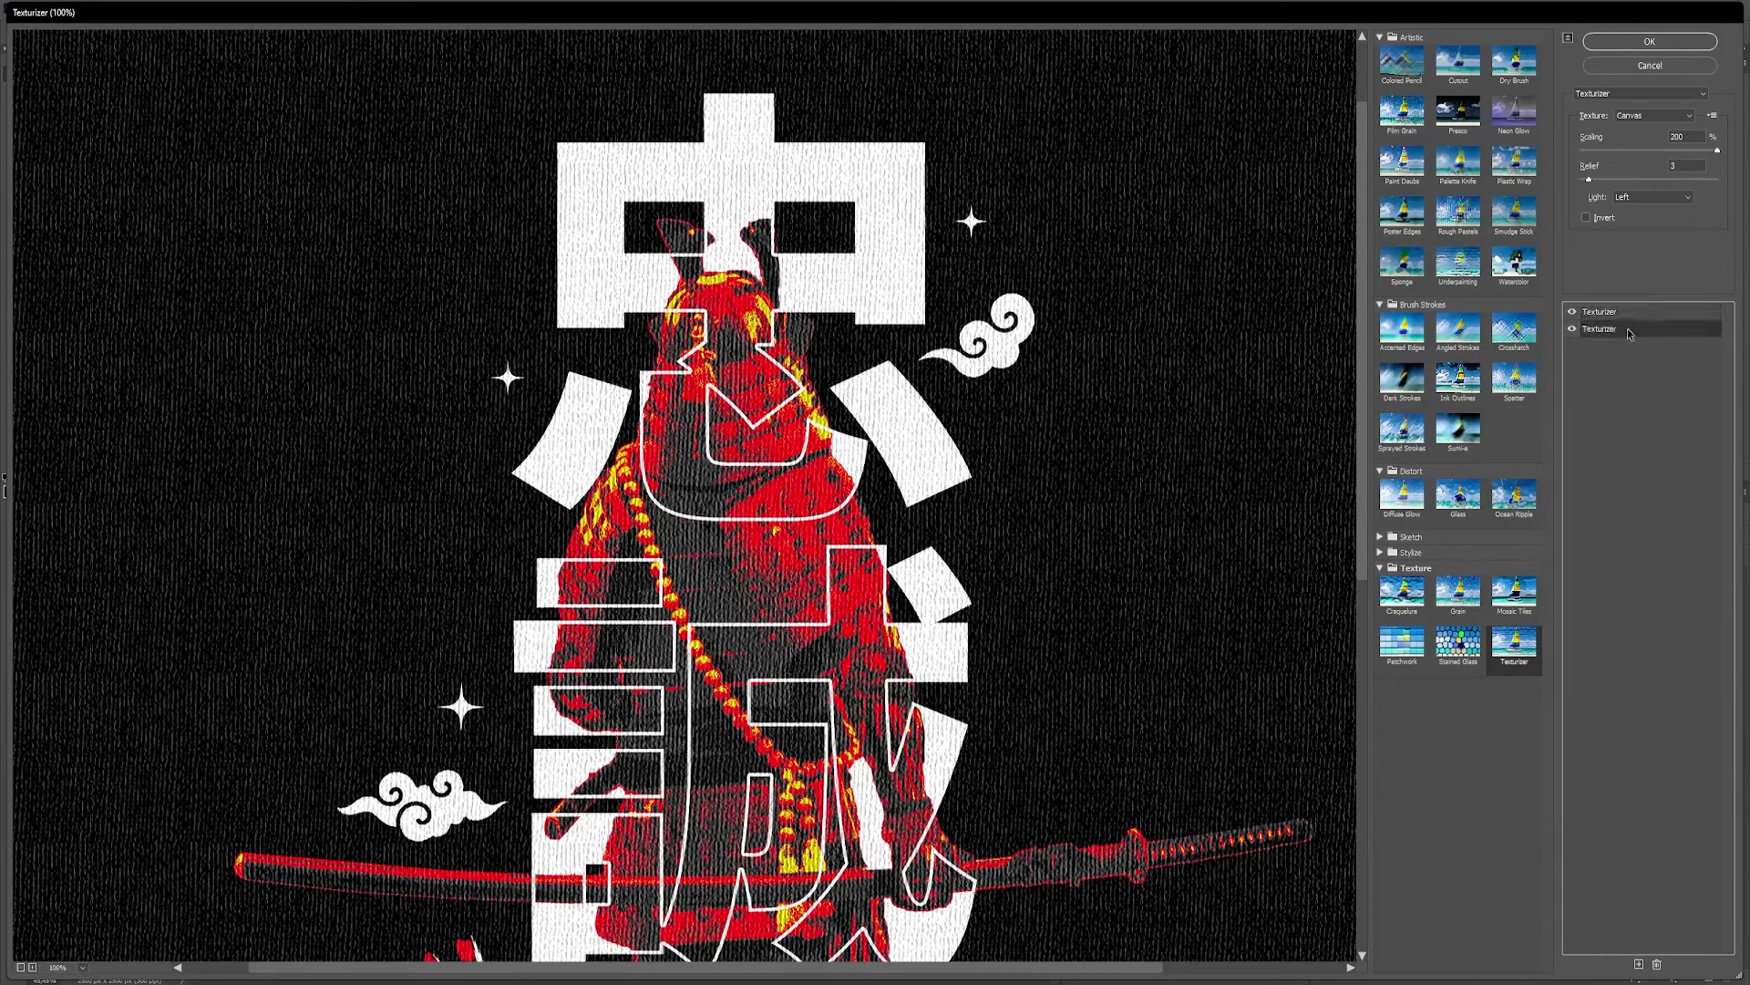
{"action": "left_click", "coordinate": [1402, 109]}
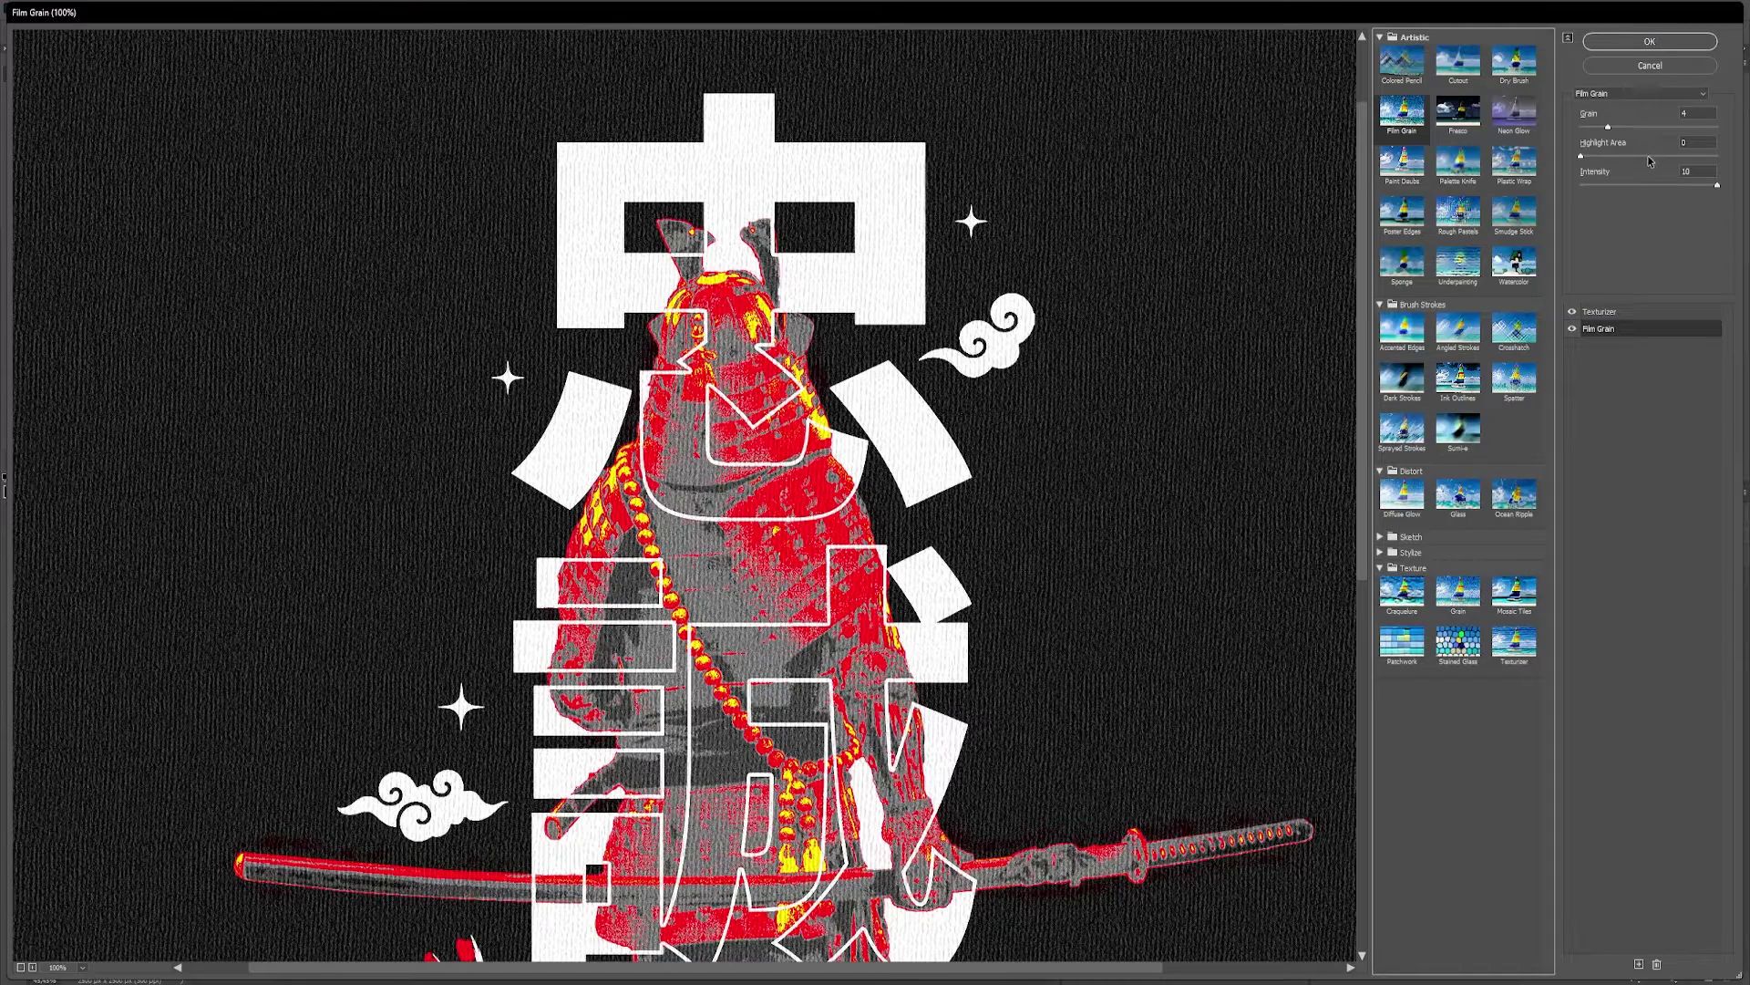
{"action": "double_click", "coordinate": [1683, 117]}
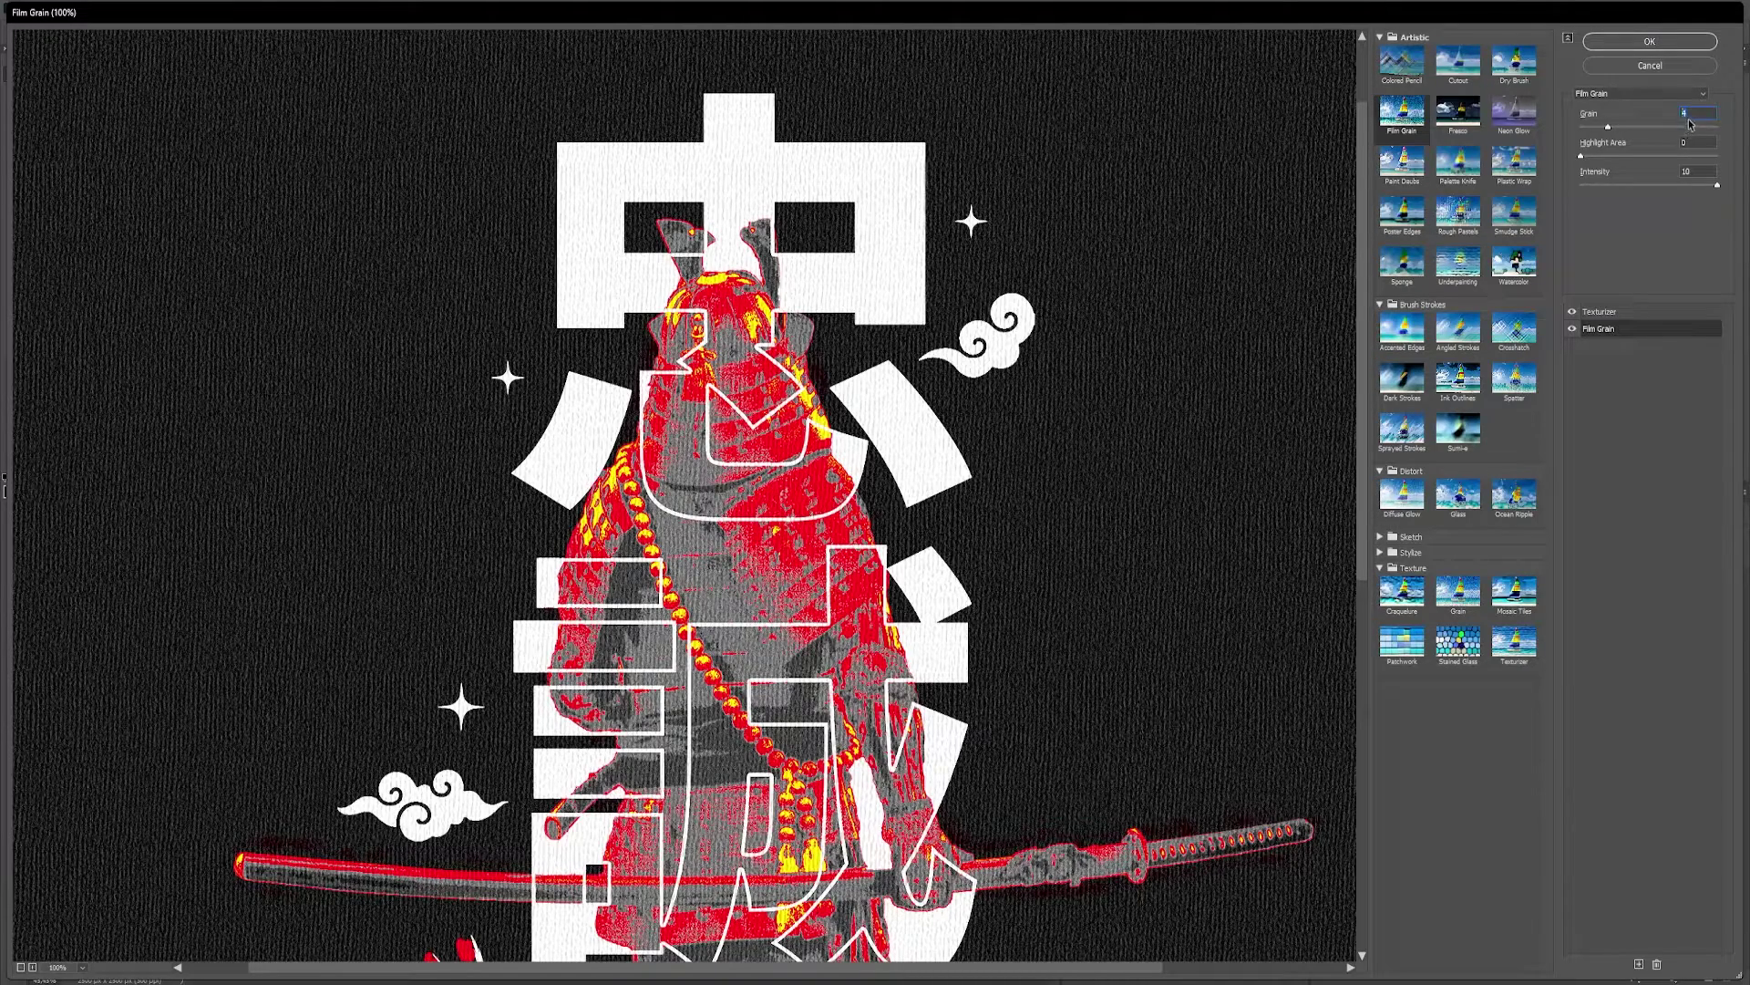
{"action": "type", "text": "1"}
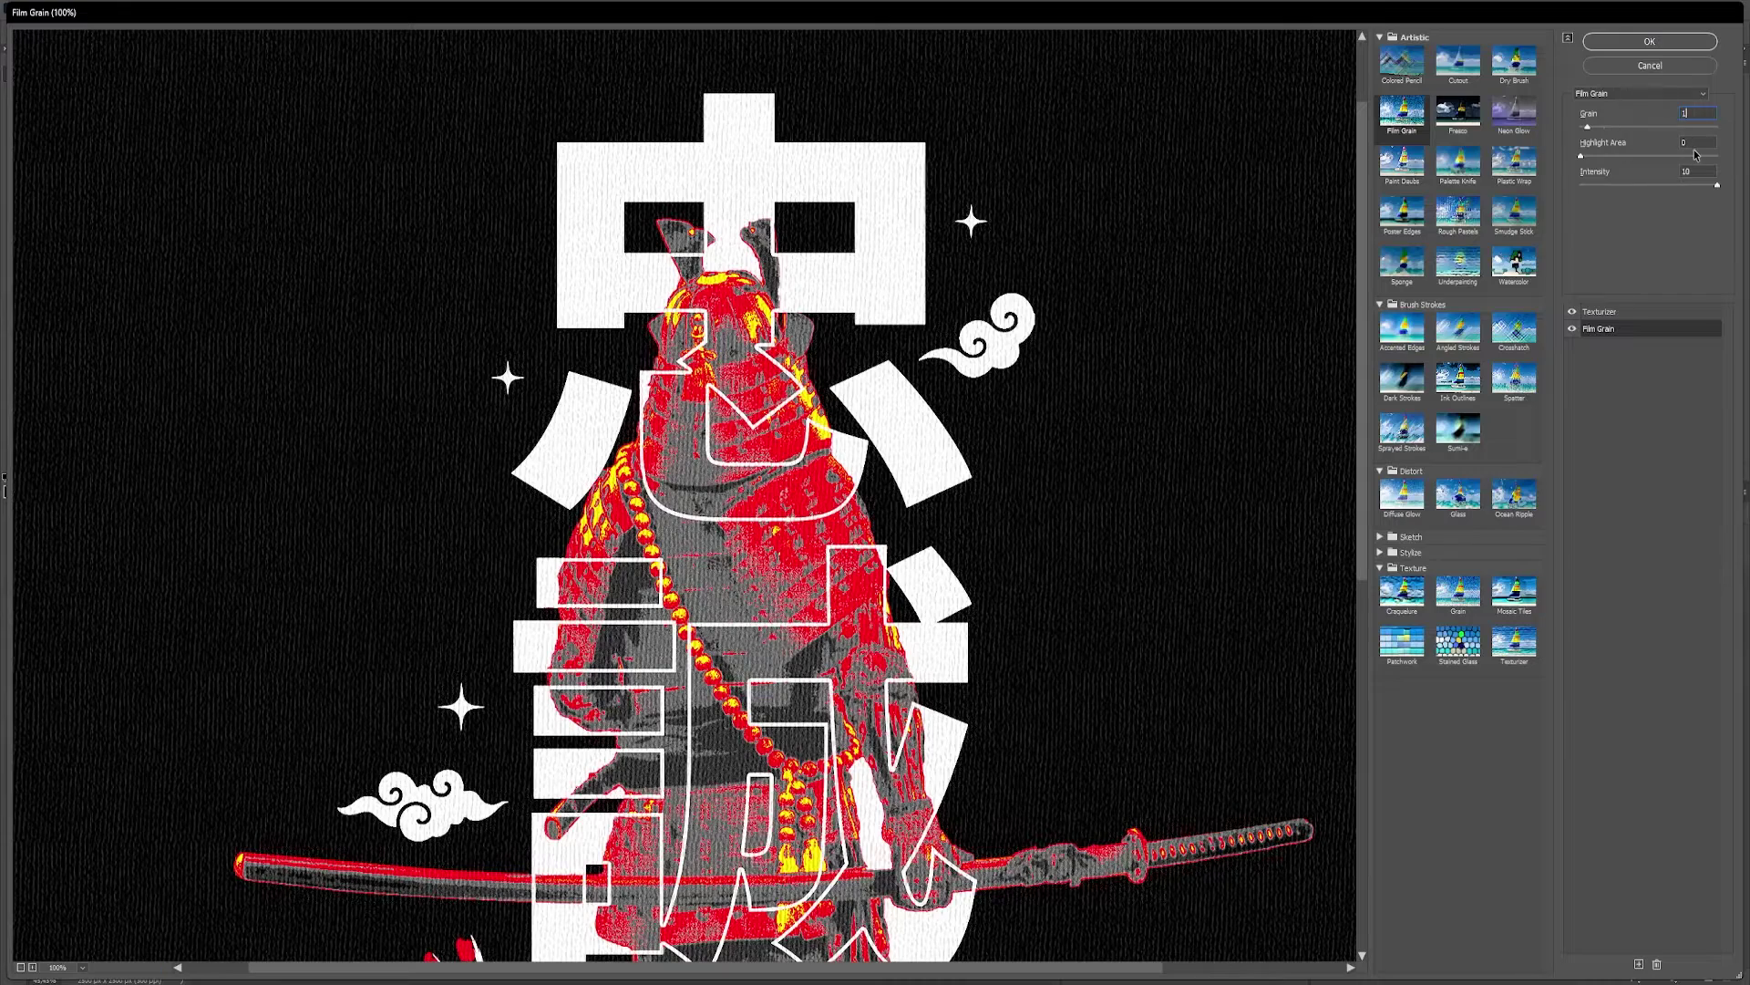
{"action": "double_click", "coordinate": [1698, 170]}
{"action": "type", "text": "2"}
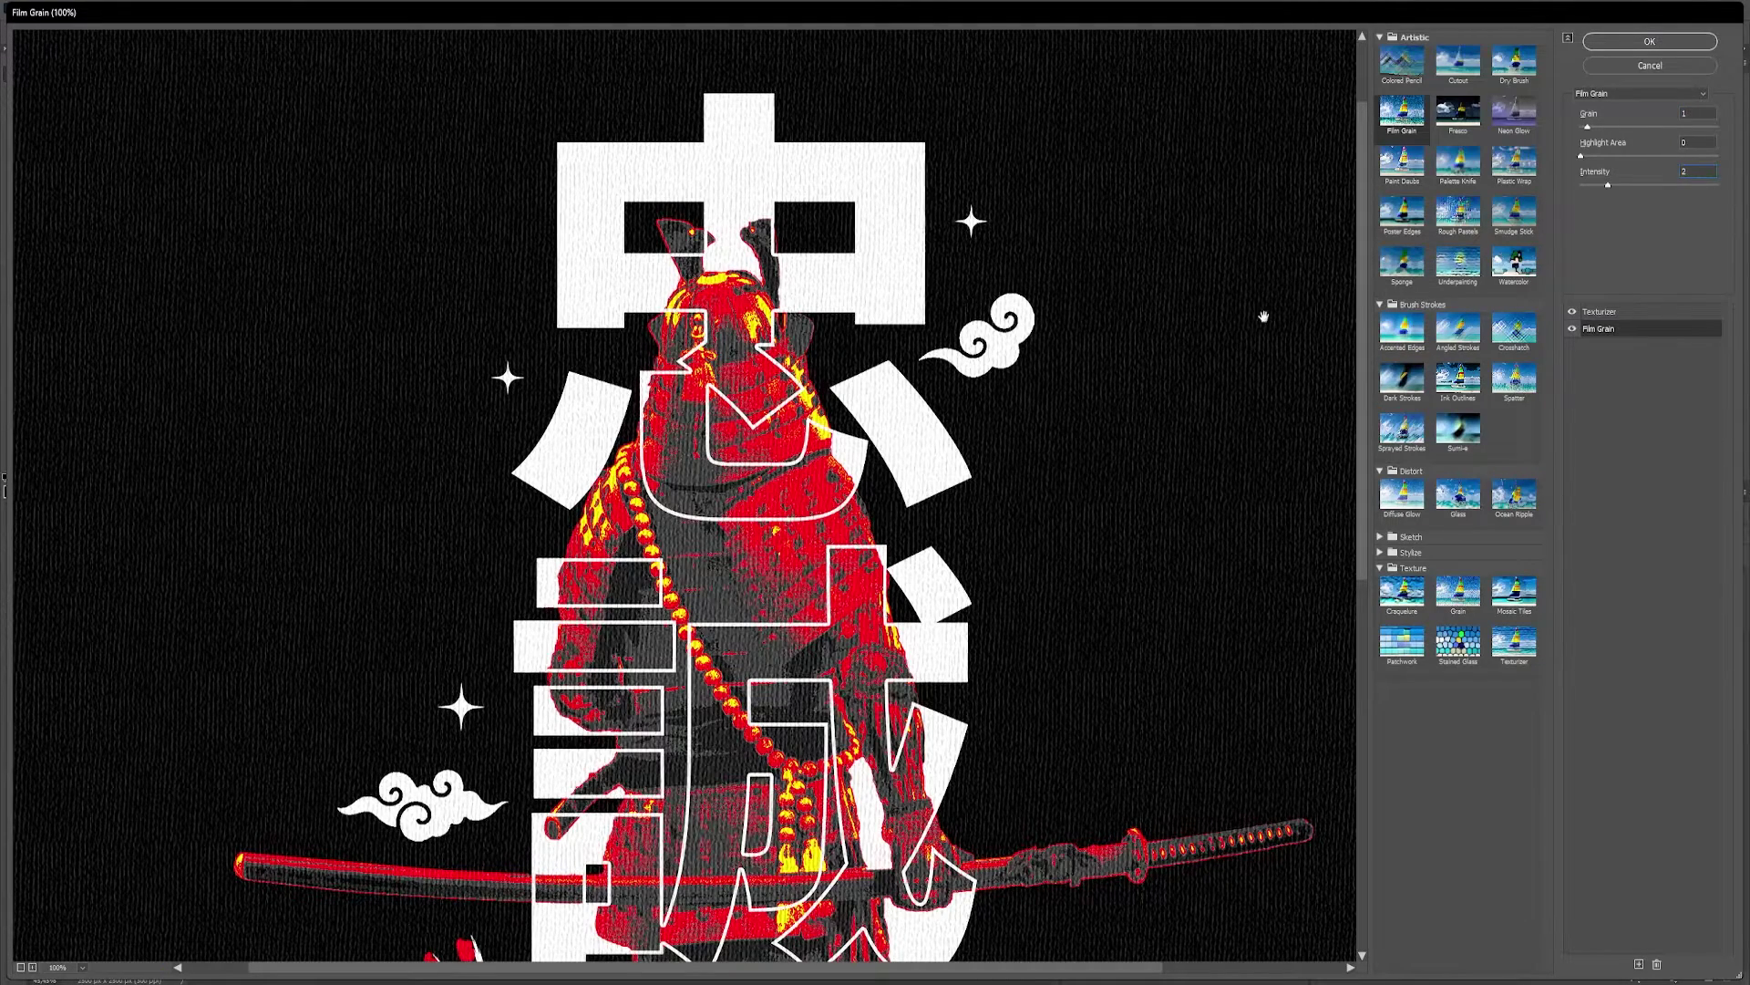
{"action": "left_click", "coordinate": [1575, 330]}
{"action": "left_click", "coordinate": [1574, 330]}
{"action": "left_click", "coordinate": [1574, 330]}
{"action": "left_click", "coordinate": [1574, 330]}
{"action": "left_click", "coordinate": [1574, 330]}
Step: Add a Glass effect below Film Grain with distortion 1, smoothness 4, Frosted texture and 95% scaling
{"action": "left_click", "coordinate": [1638, 963]}
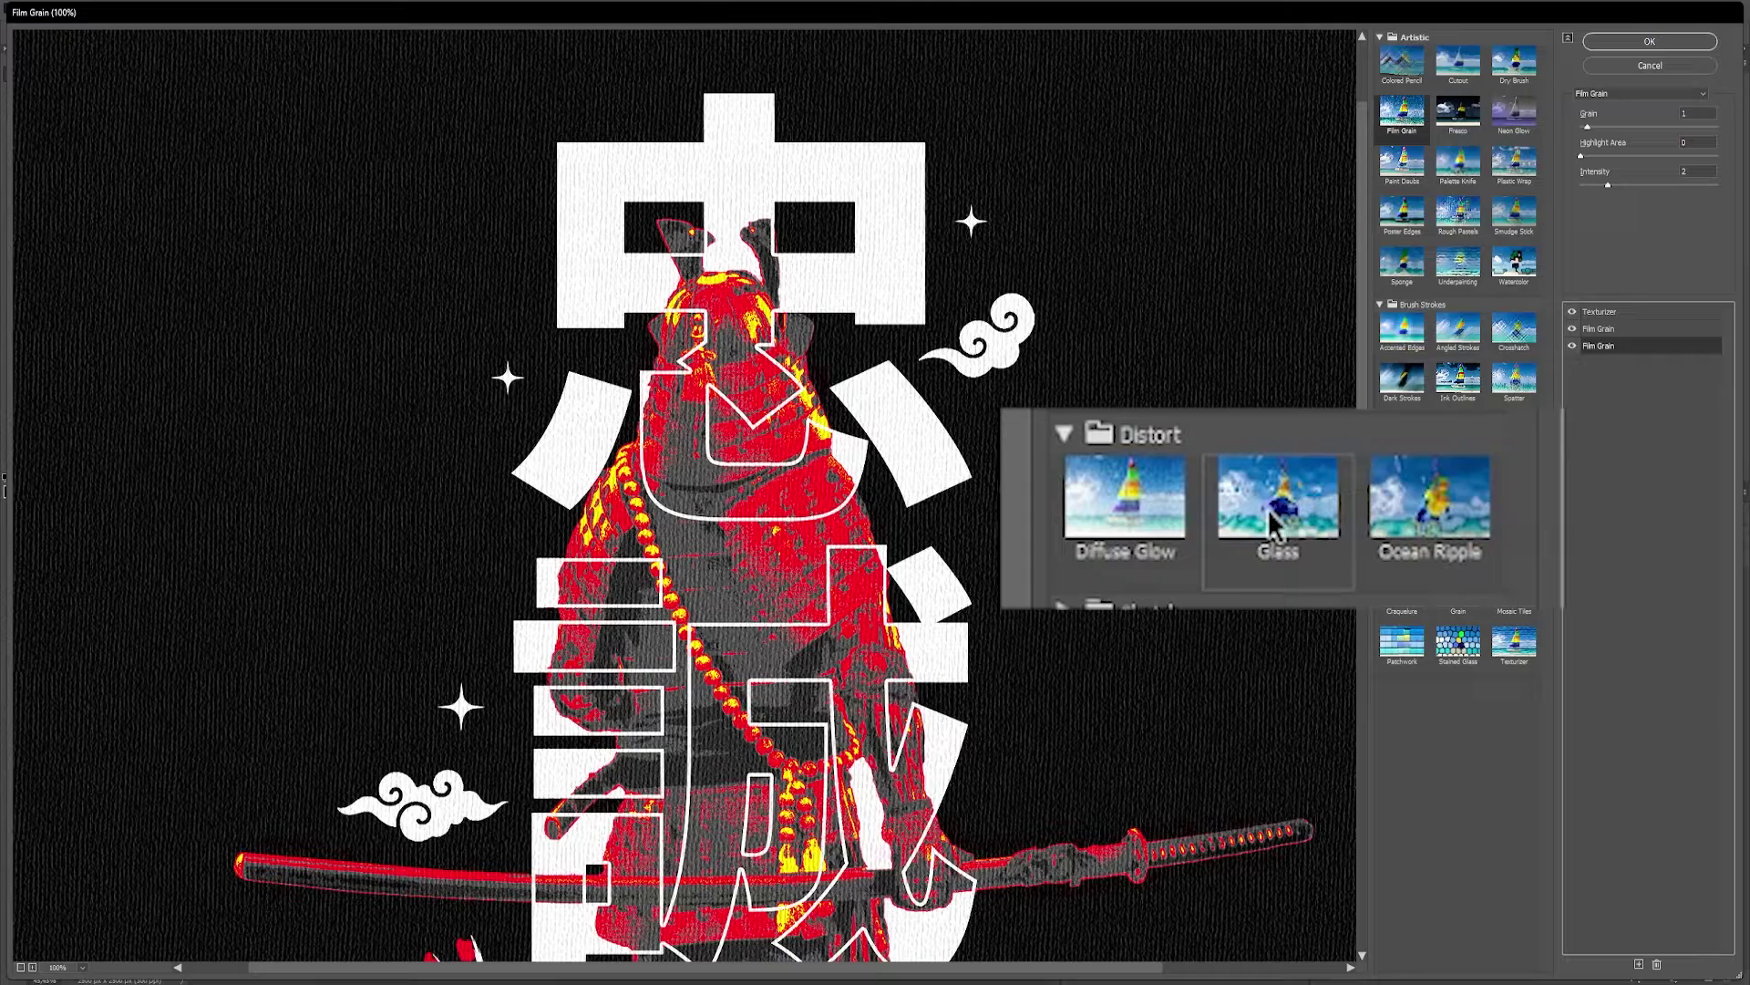
{"action": "left_click", "coordinate": [1457, 499]}
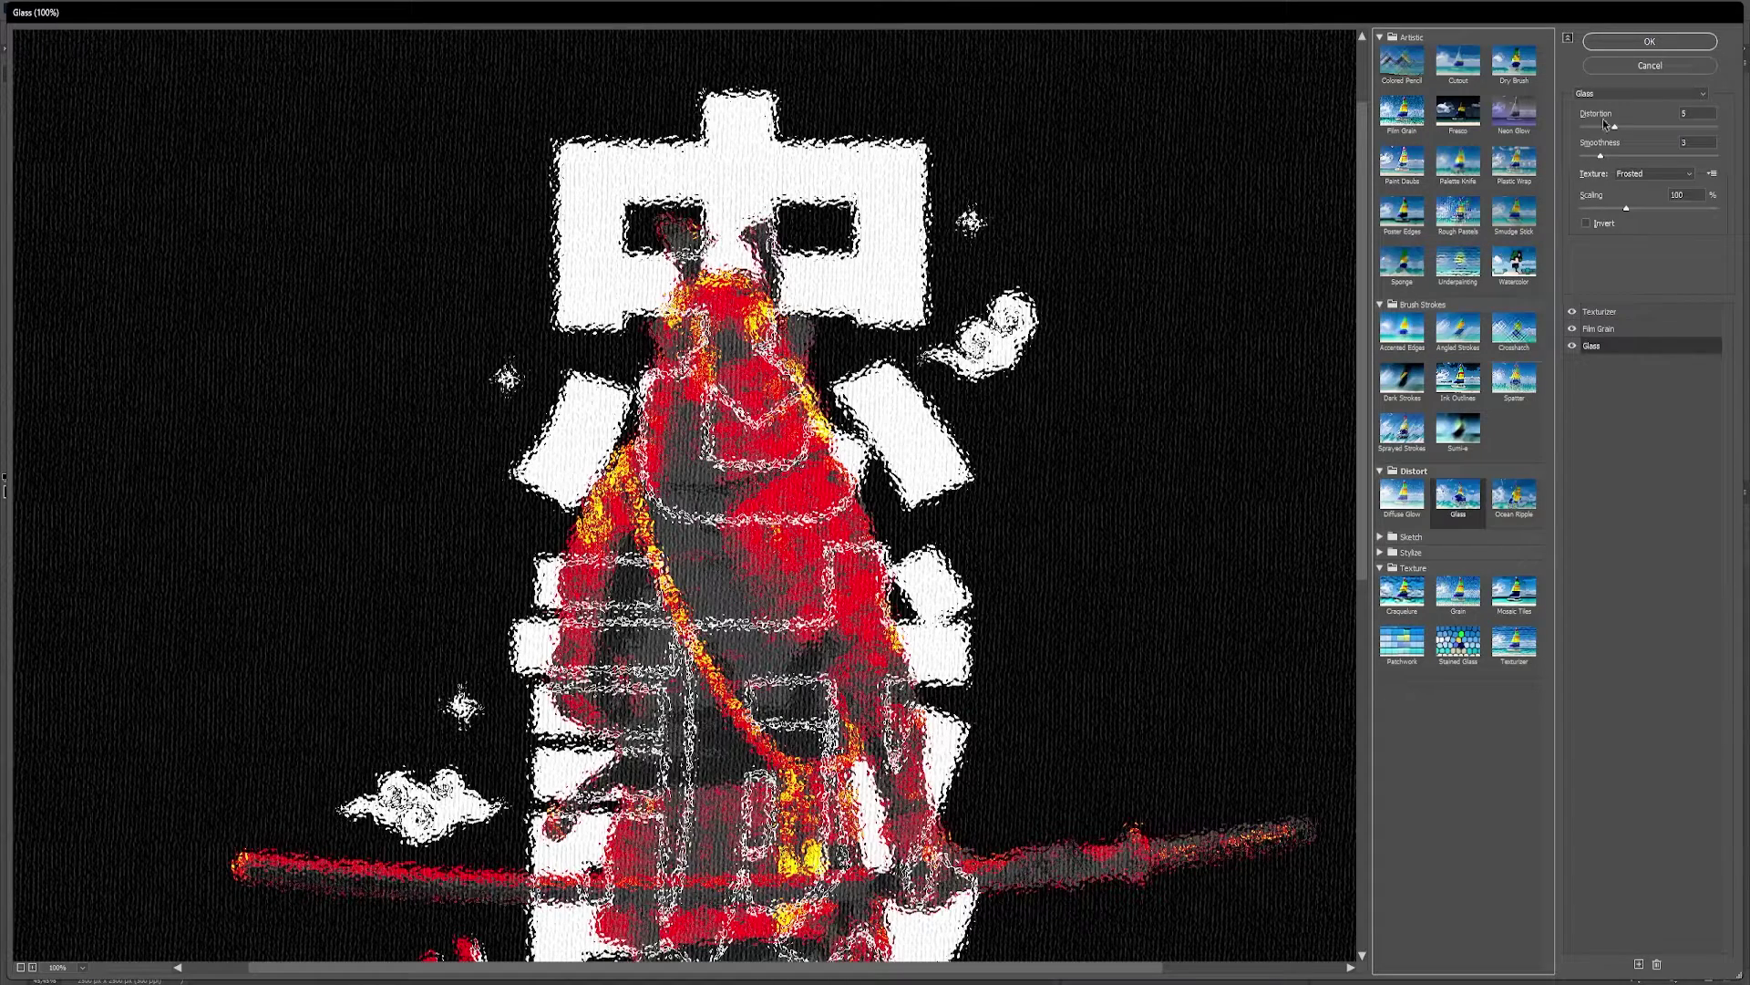
{"action": "left_click", "coordinate": [1685, 109]}
{"action": "type", "text": "1"}
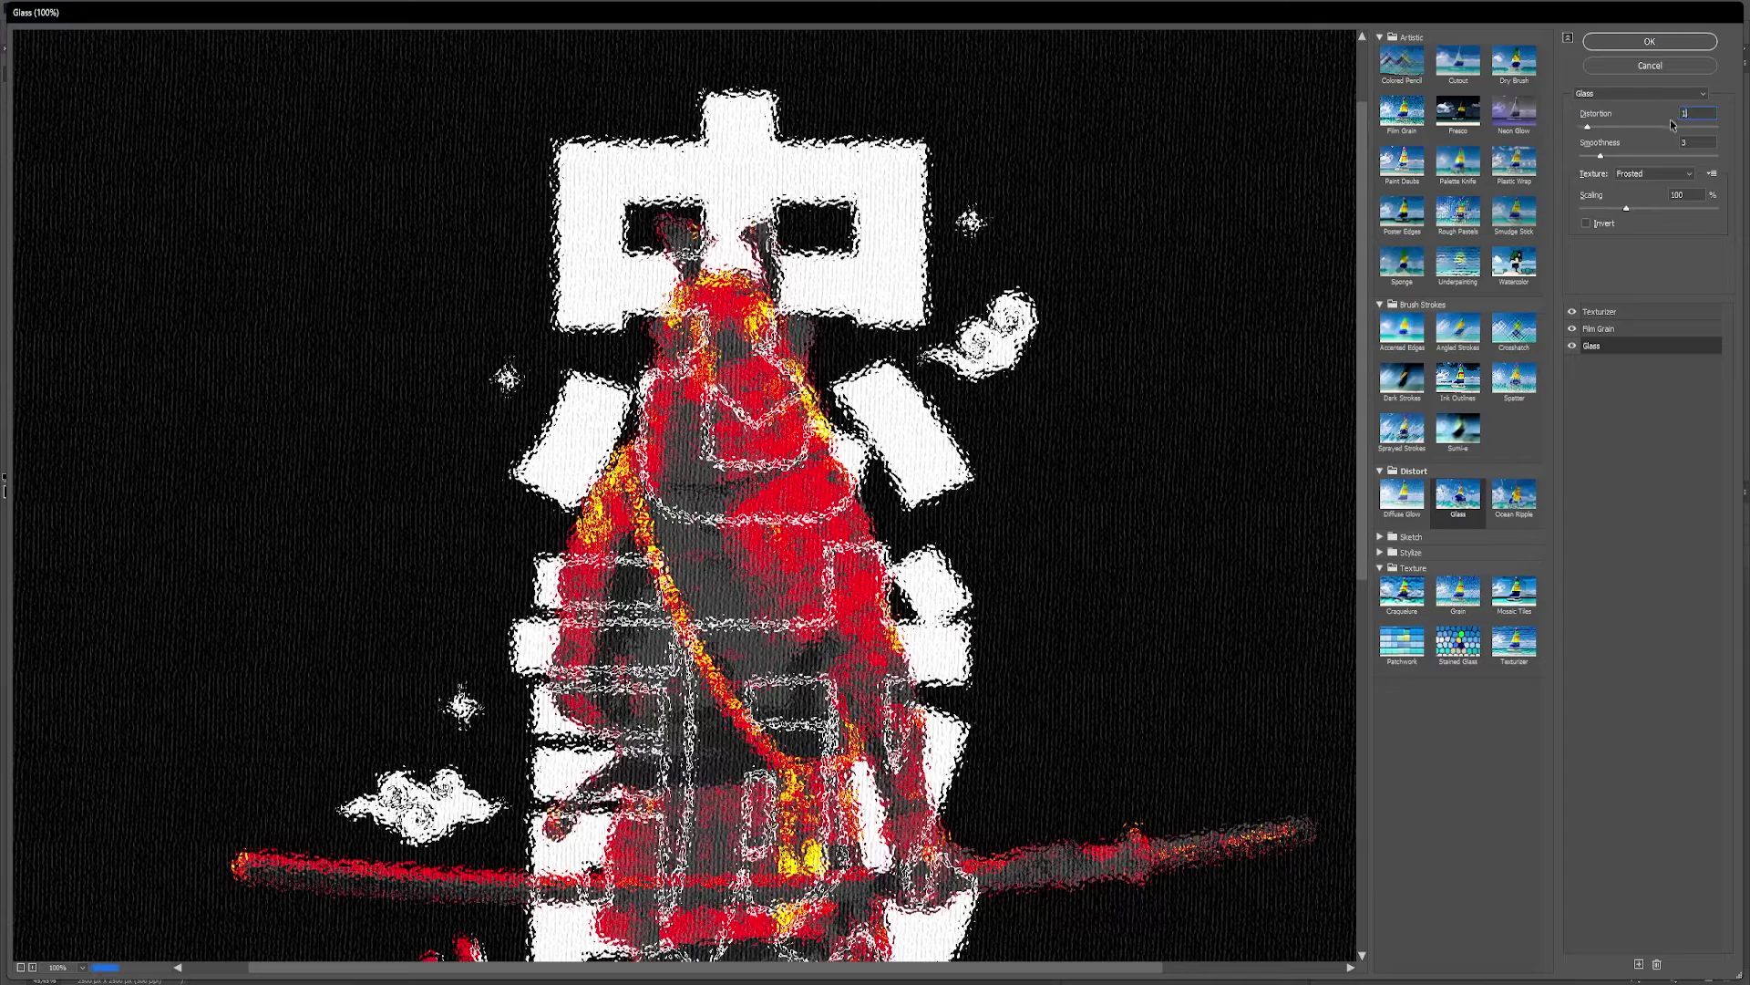
{"action": "left_click", "coordinate": [1701, 142]}
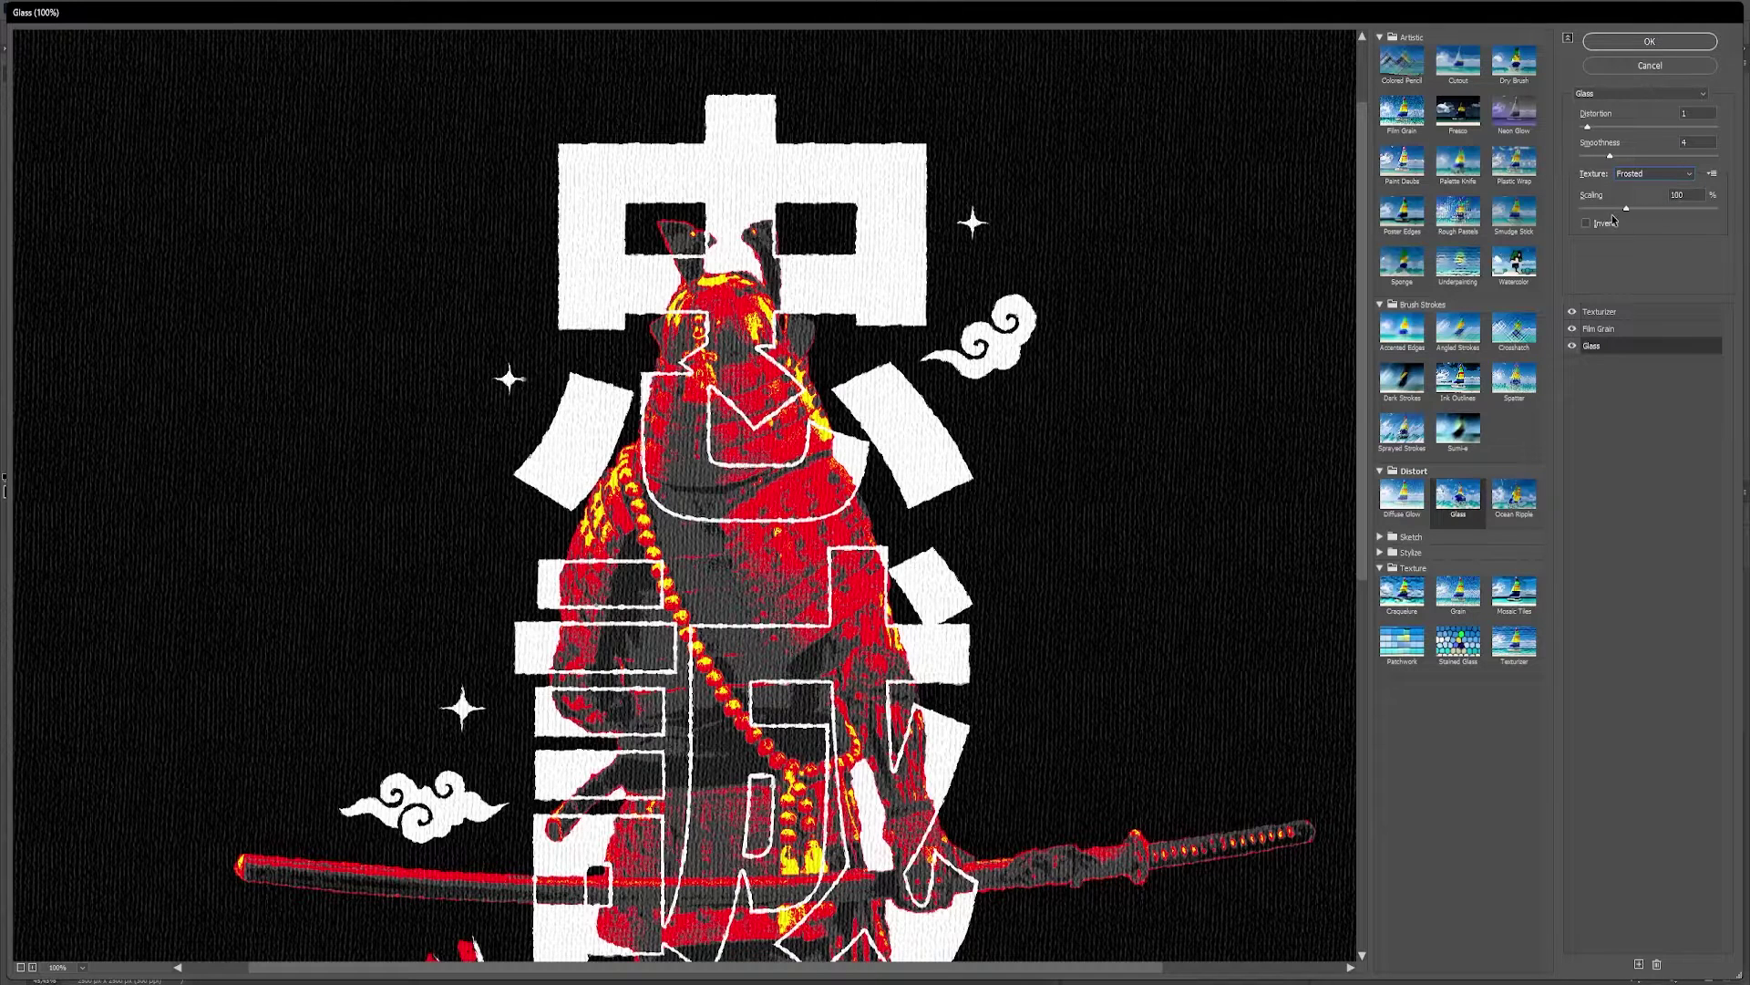
{"action": "left_click", "coordinate": [1698, 195]}
{"action": "left_click_drag", "start_coordinate": [1651, 199], "coordinate": [1647, 199]}
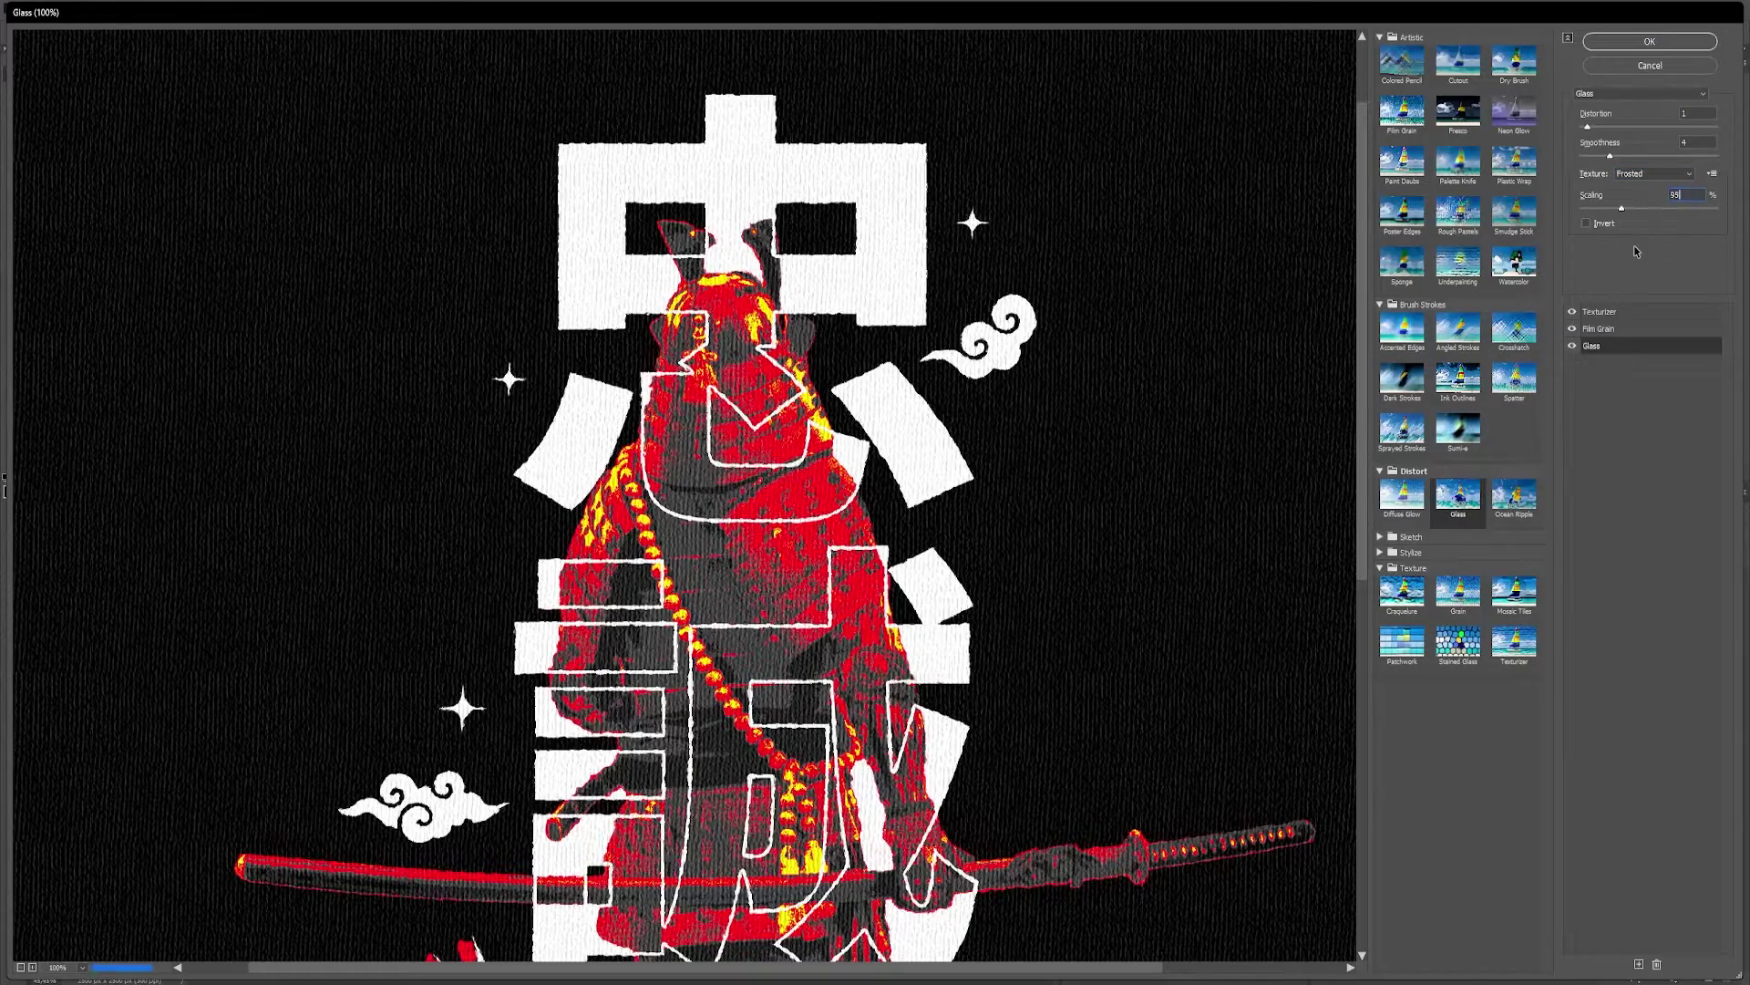
{"action": "left_click", "coordinate": [567, 540], "text": "ctrl"}
{"action": "left_click", "coordinate": [566, 540], "text": "alt"}
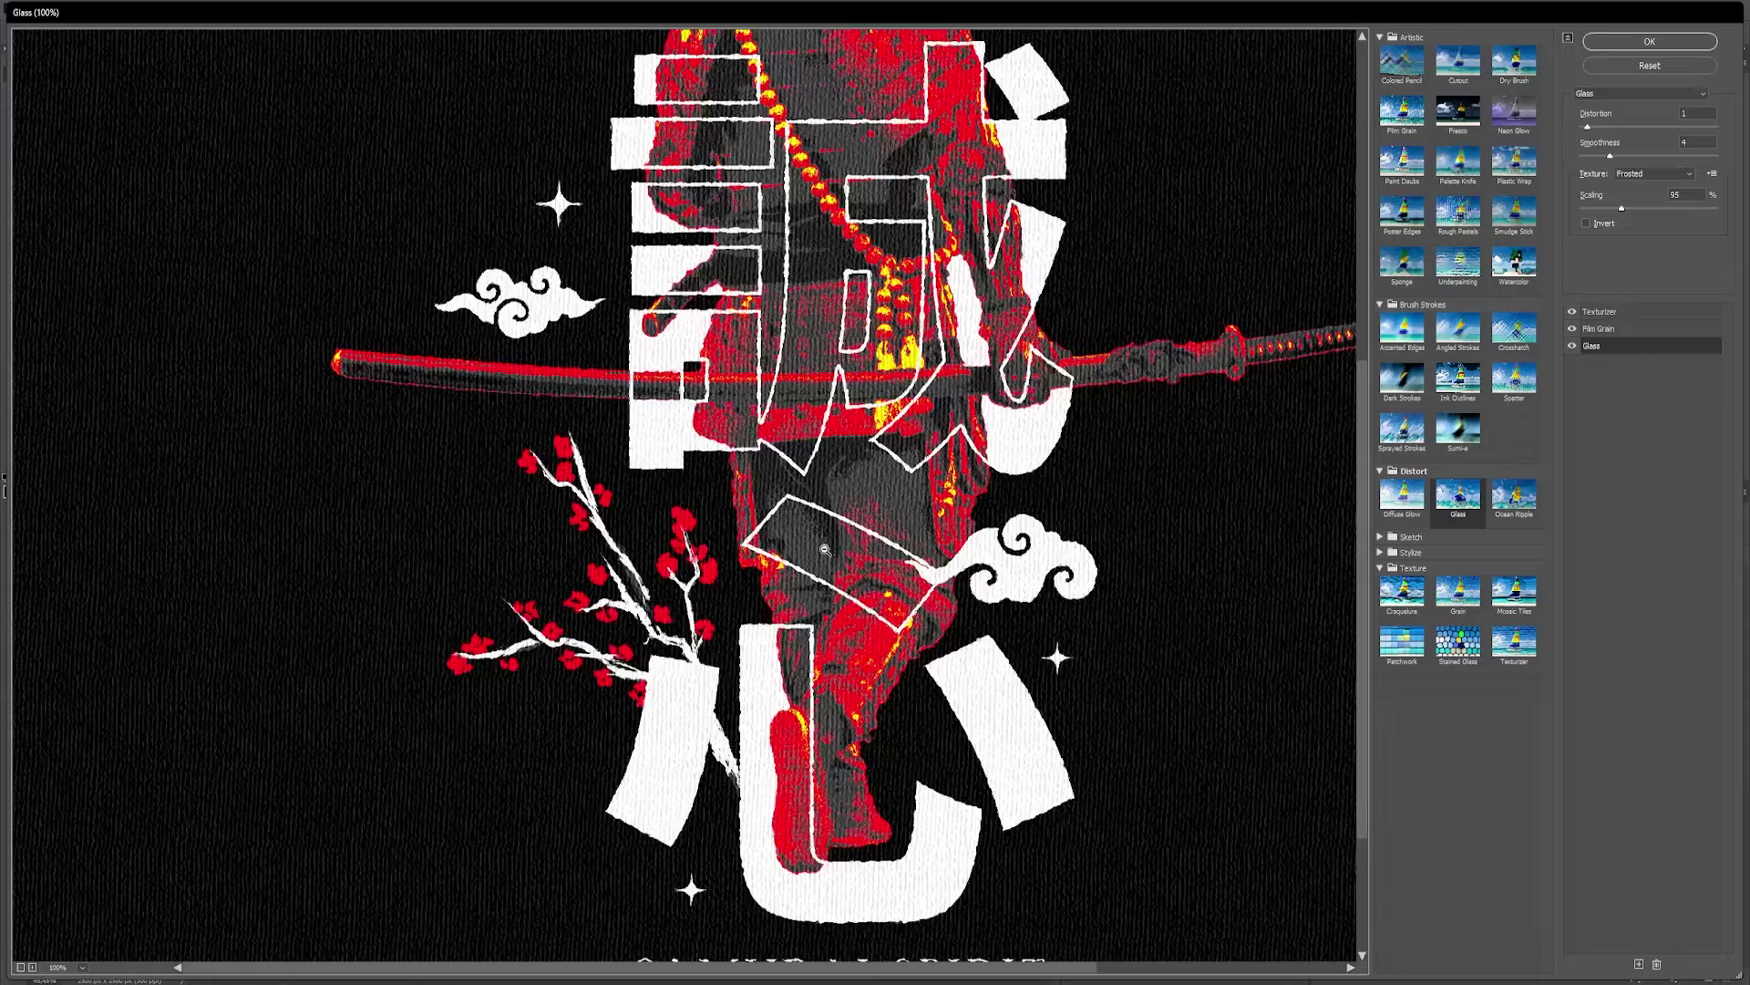
{"action": "left_click", "coordinate": [824, 550], "text": "alt"}
{"action": "left_click_drag", "start_coordinate": [770, 278], "coordinate": [773, 488]}
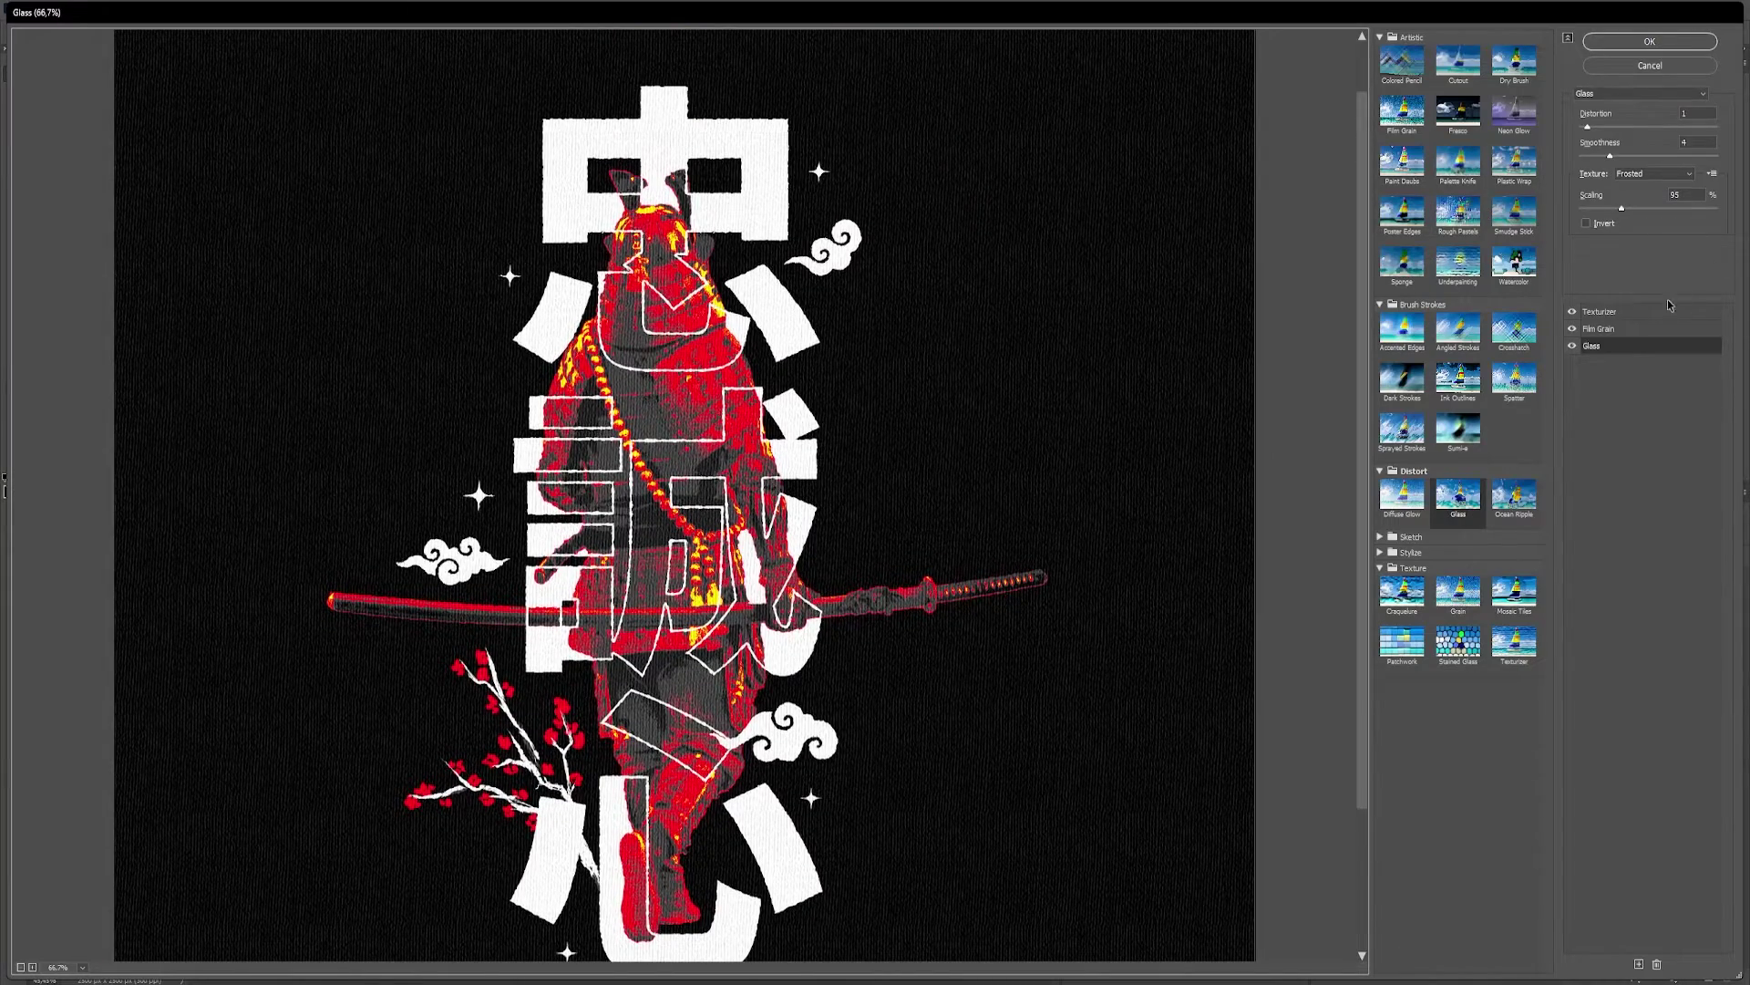
Step: Add a Sprayed Strokes effect above the Texturizer with stroke length 20, spray radius 3 and Vertical stroke direction
{"action": "left_click", "coordinate": [1638, 964]}
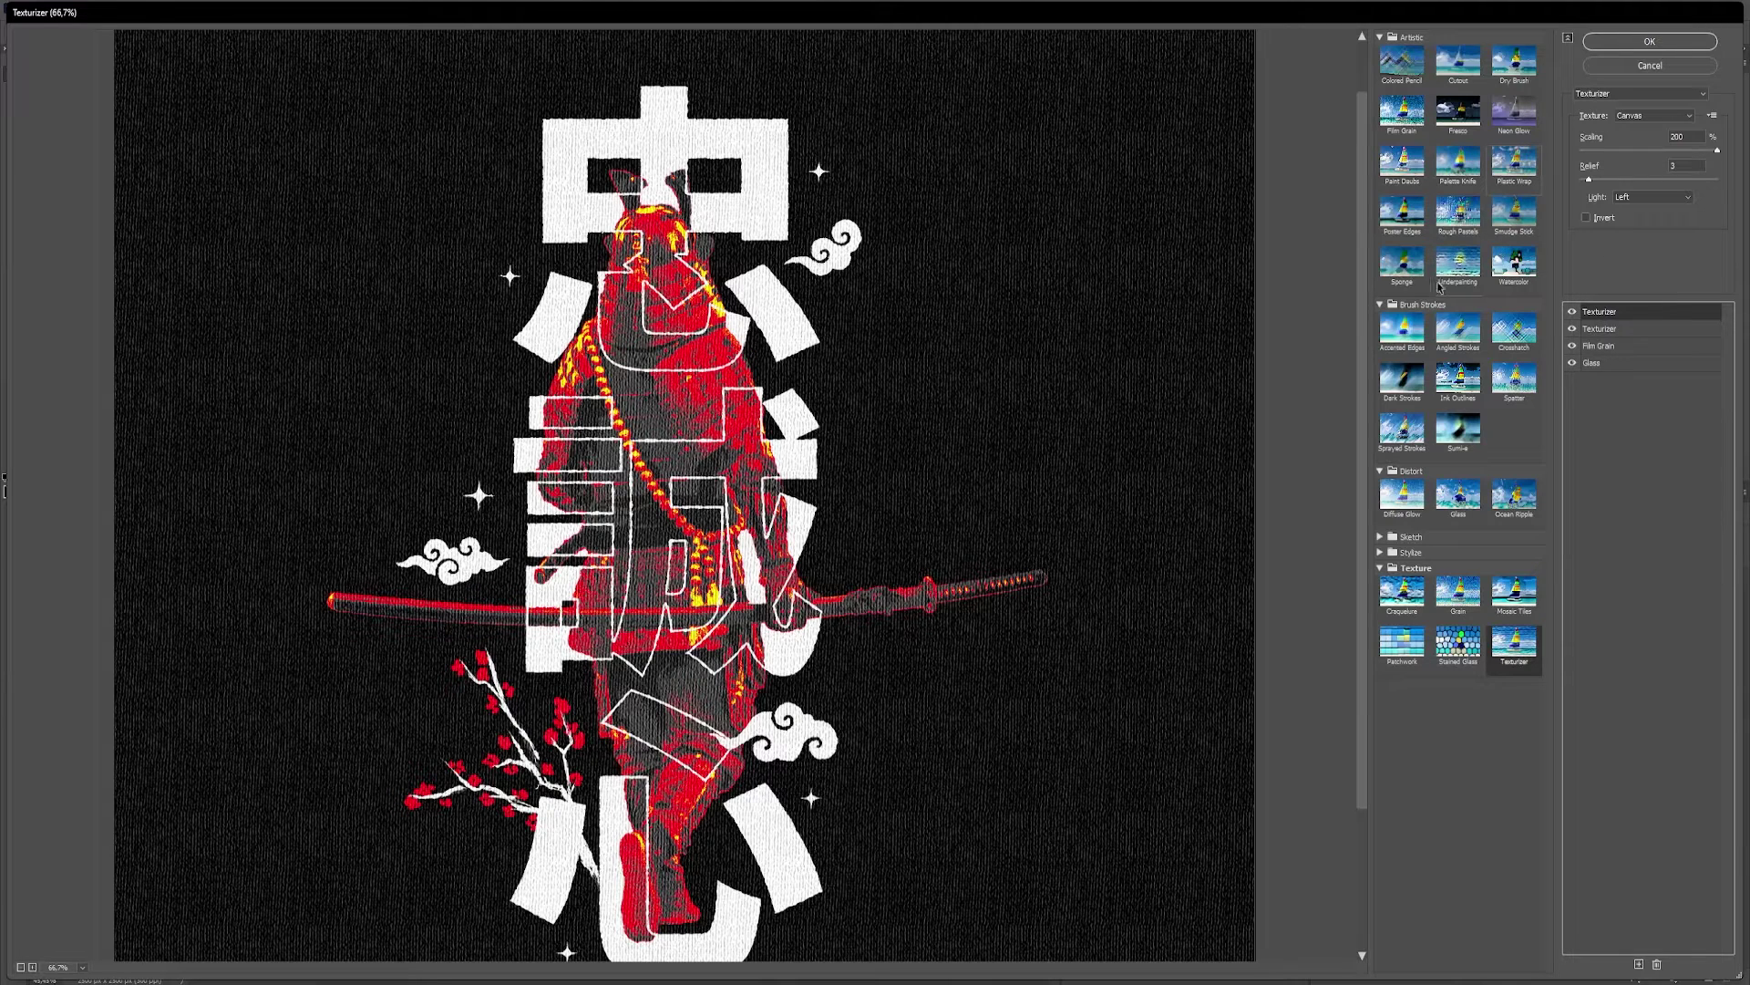
{"action": "left_click", "coordinate": [1414, 445]}
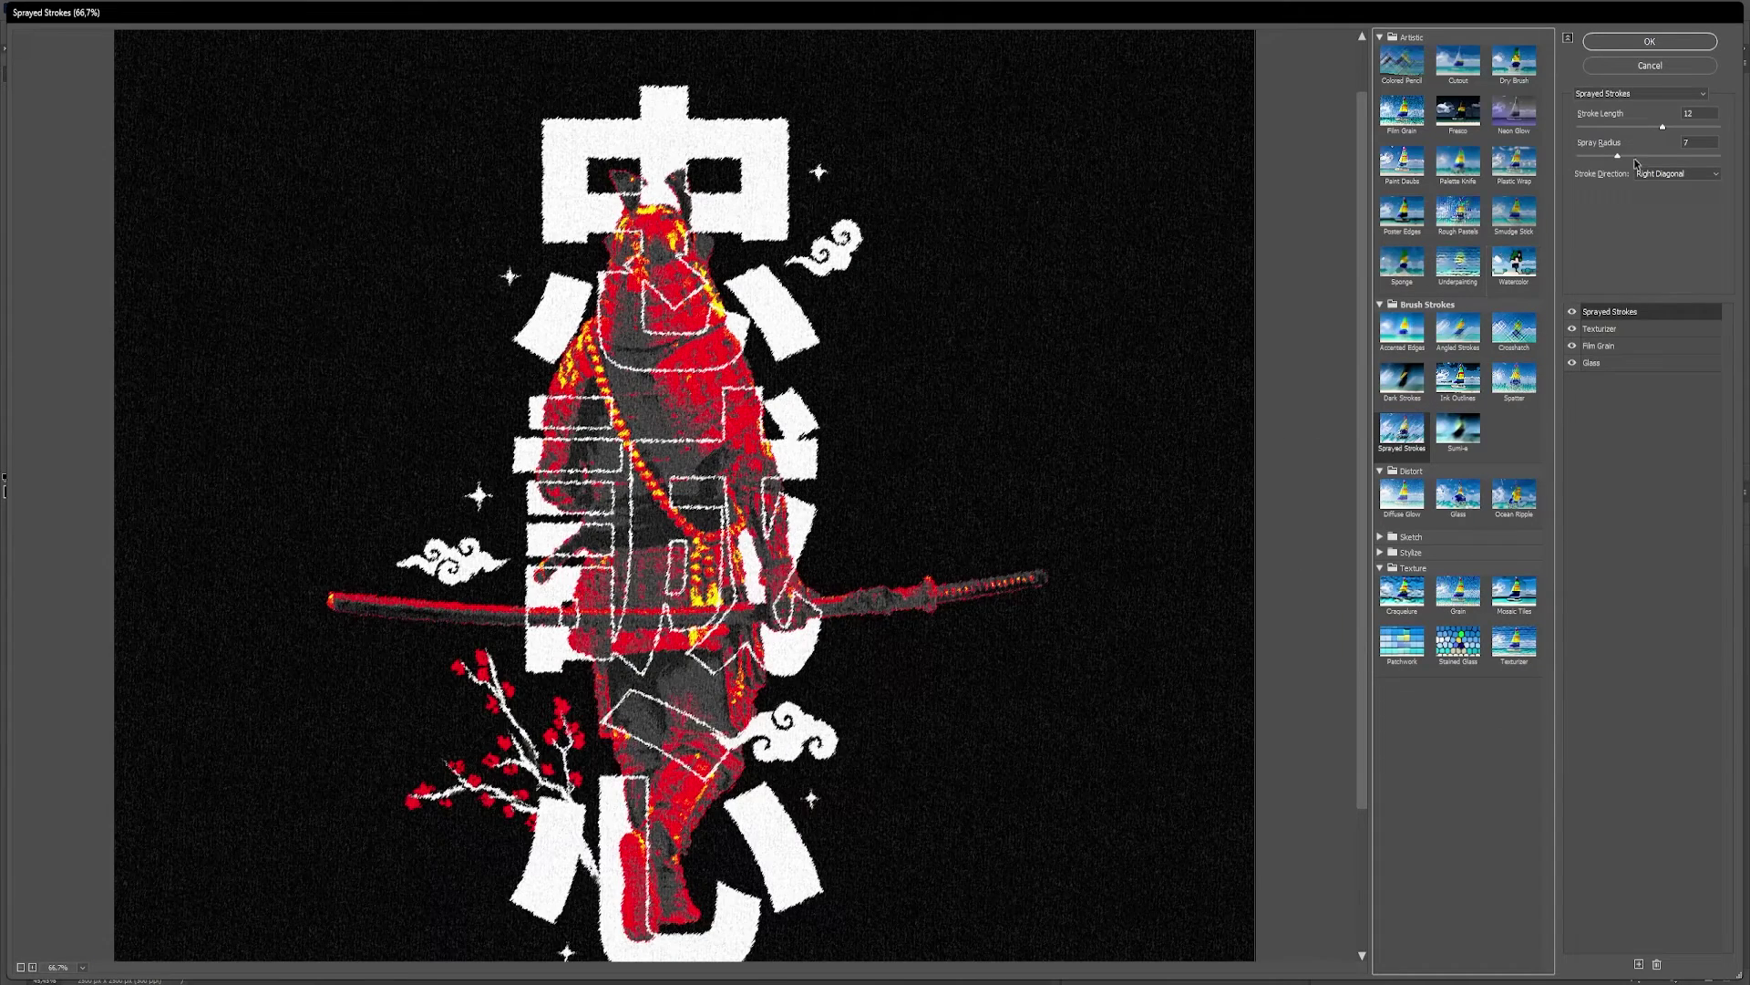
{"action": "left_click", "coordinate": [1694, 113]}
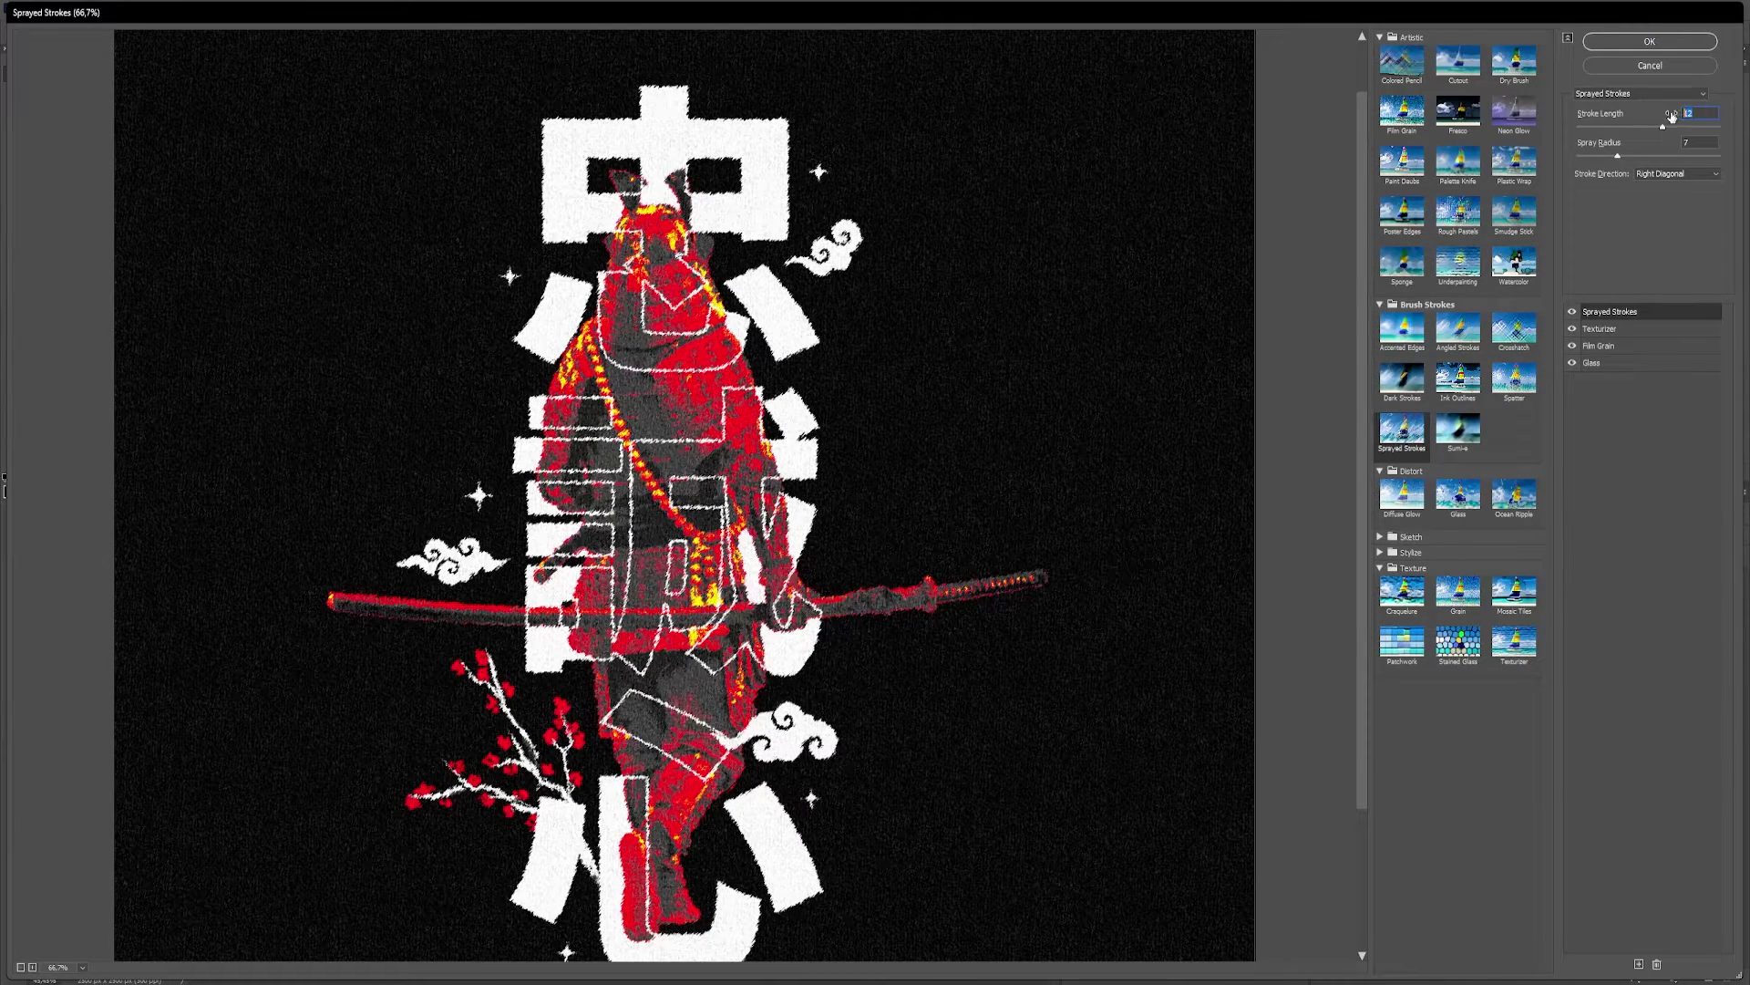
{"action": "type", "text": "20"}
{"action": "key", "text": "Tab"}
{"action": "type", "text": "3"}
{"action": "left_click", "coordinate": [1694, 173]}
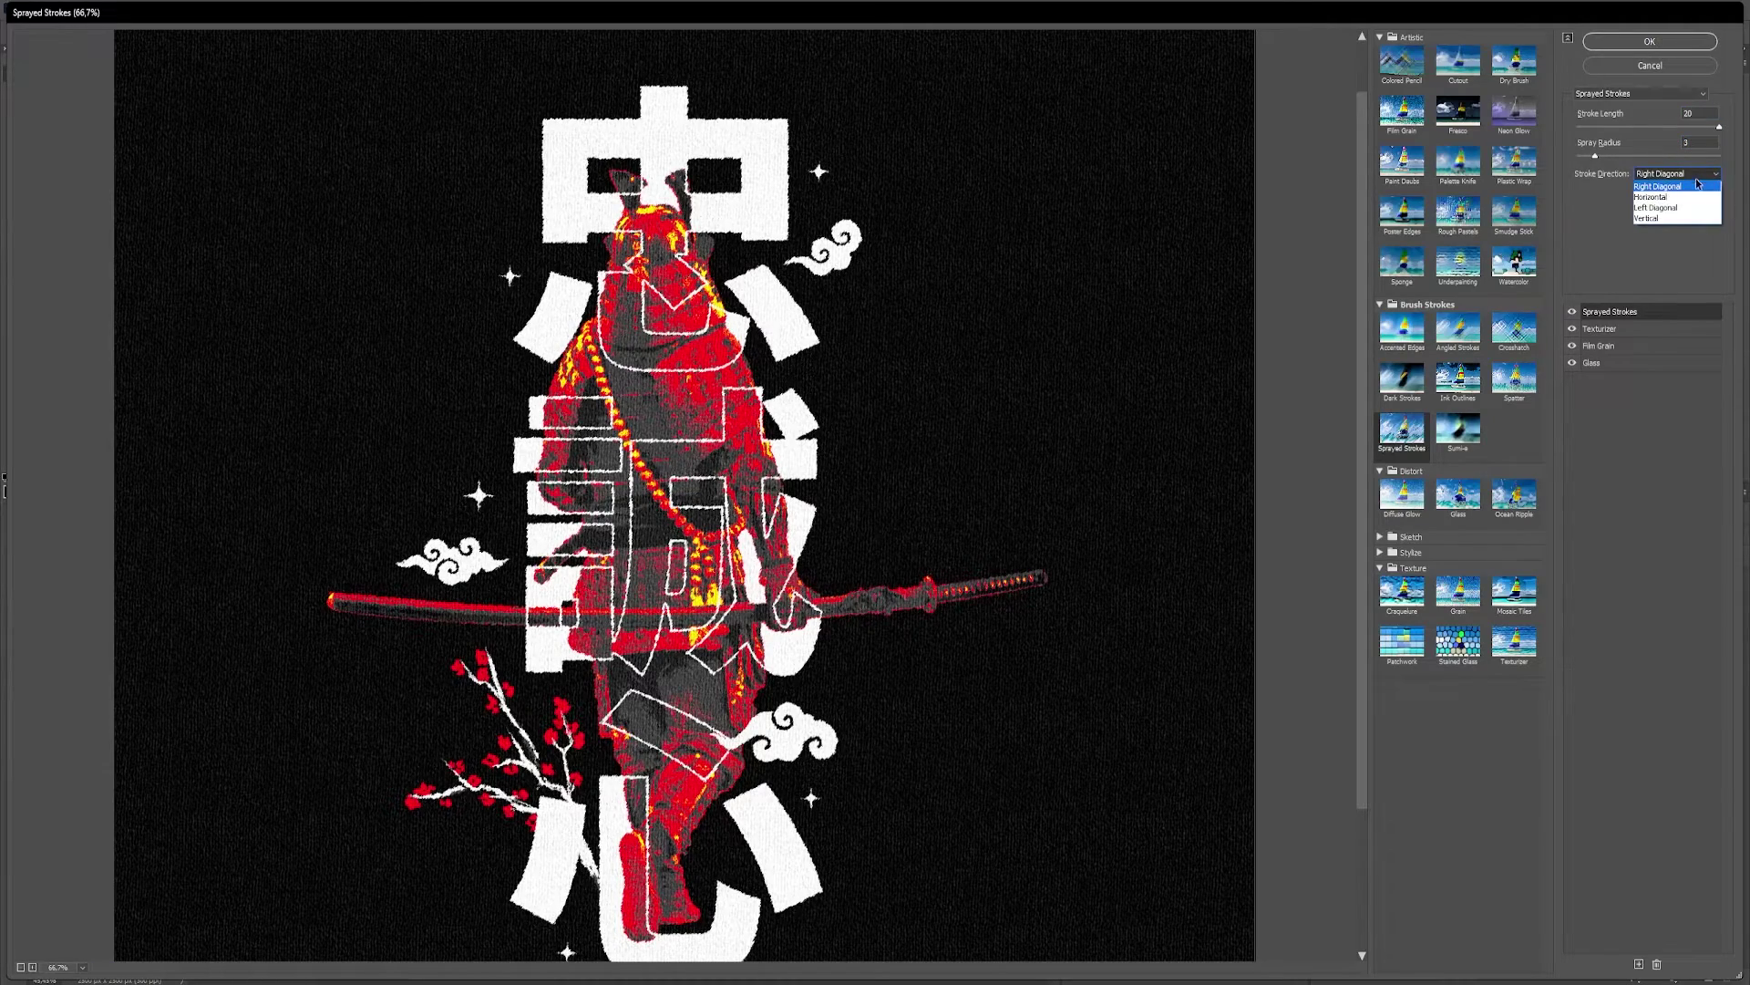
{"action": "left_click", "coordinate": [1687, 218]}
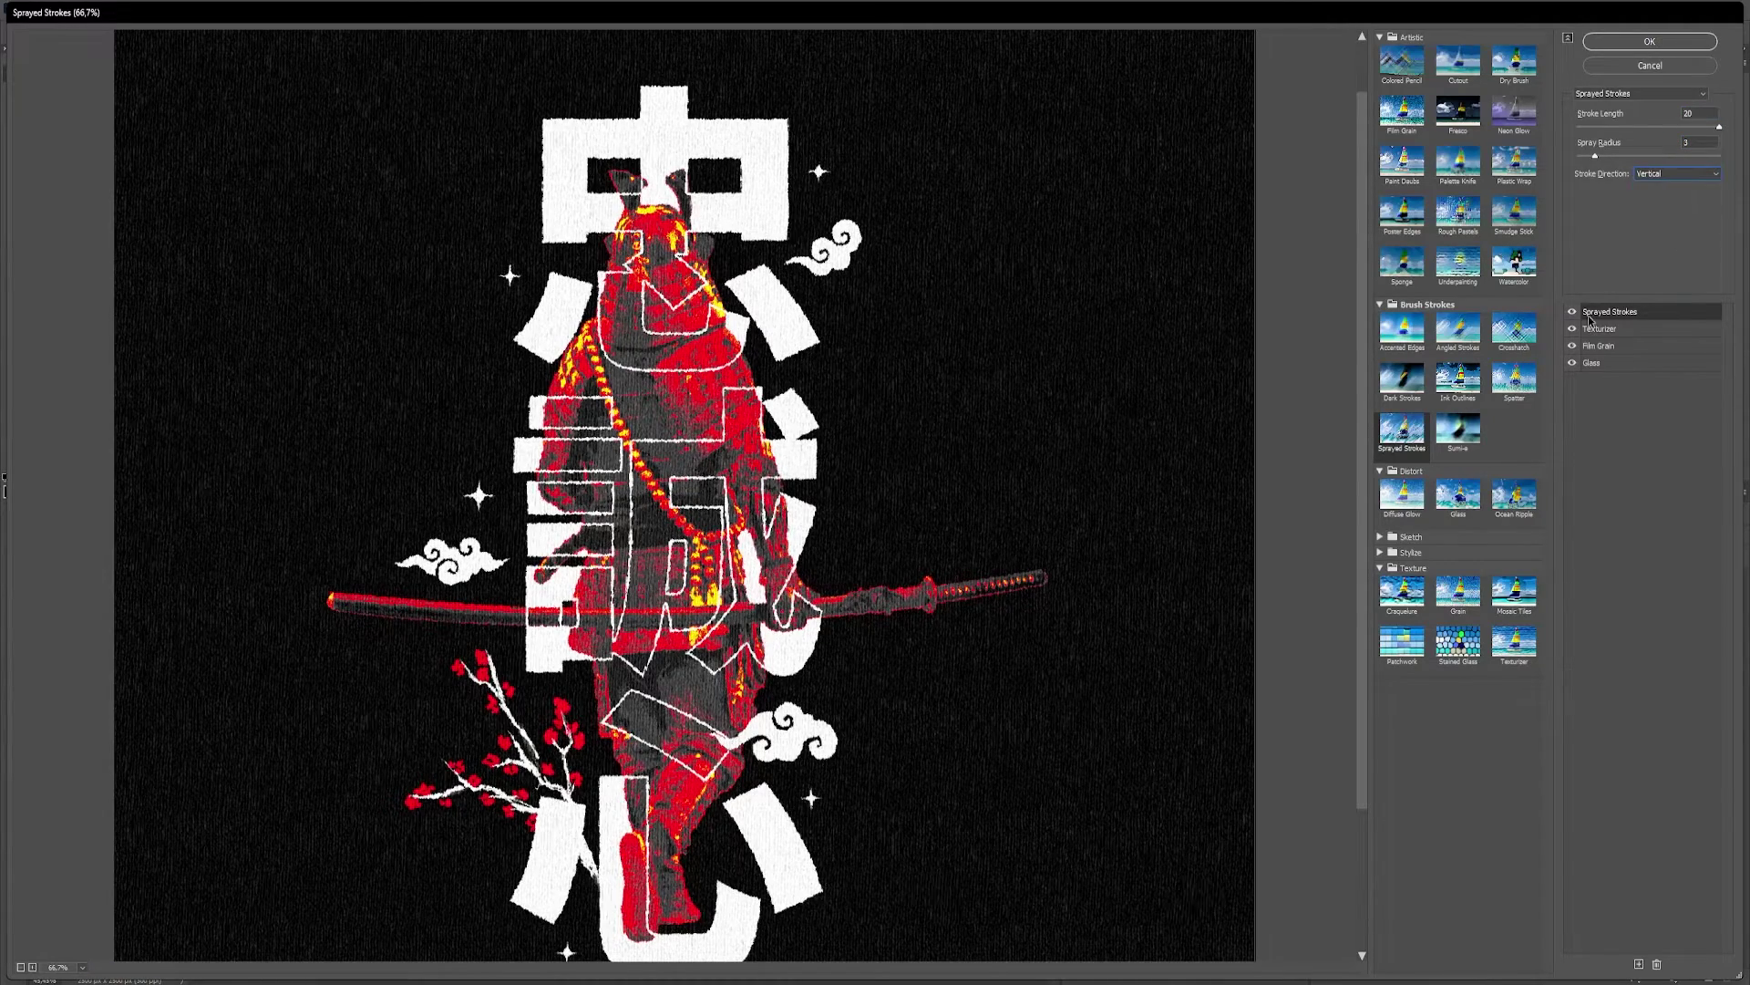
Step: Compare the texture up close with and without the Sprayed Strokes and Glass effects in the preview
{"action": "left_click", "coordinate": [1576, 313]}
{"action": "left_click", "coordinate": [1575, 313]}
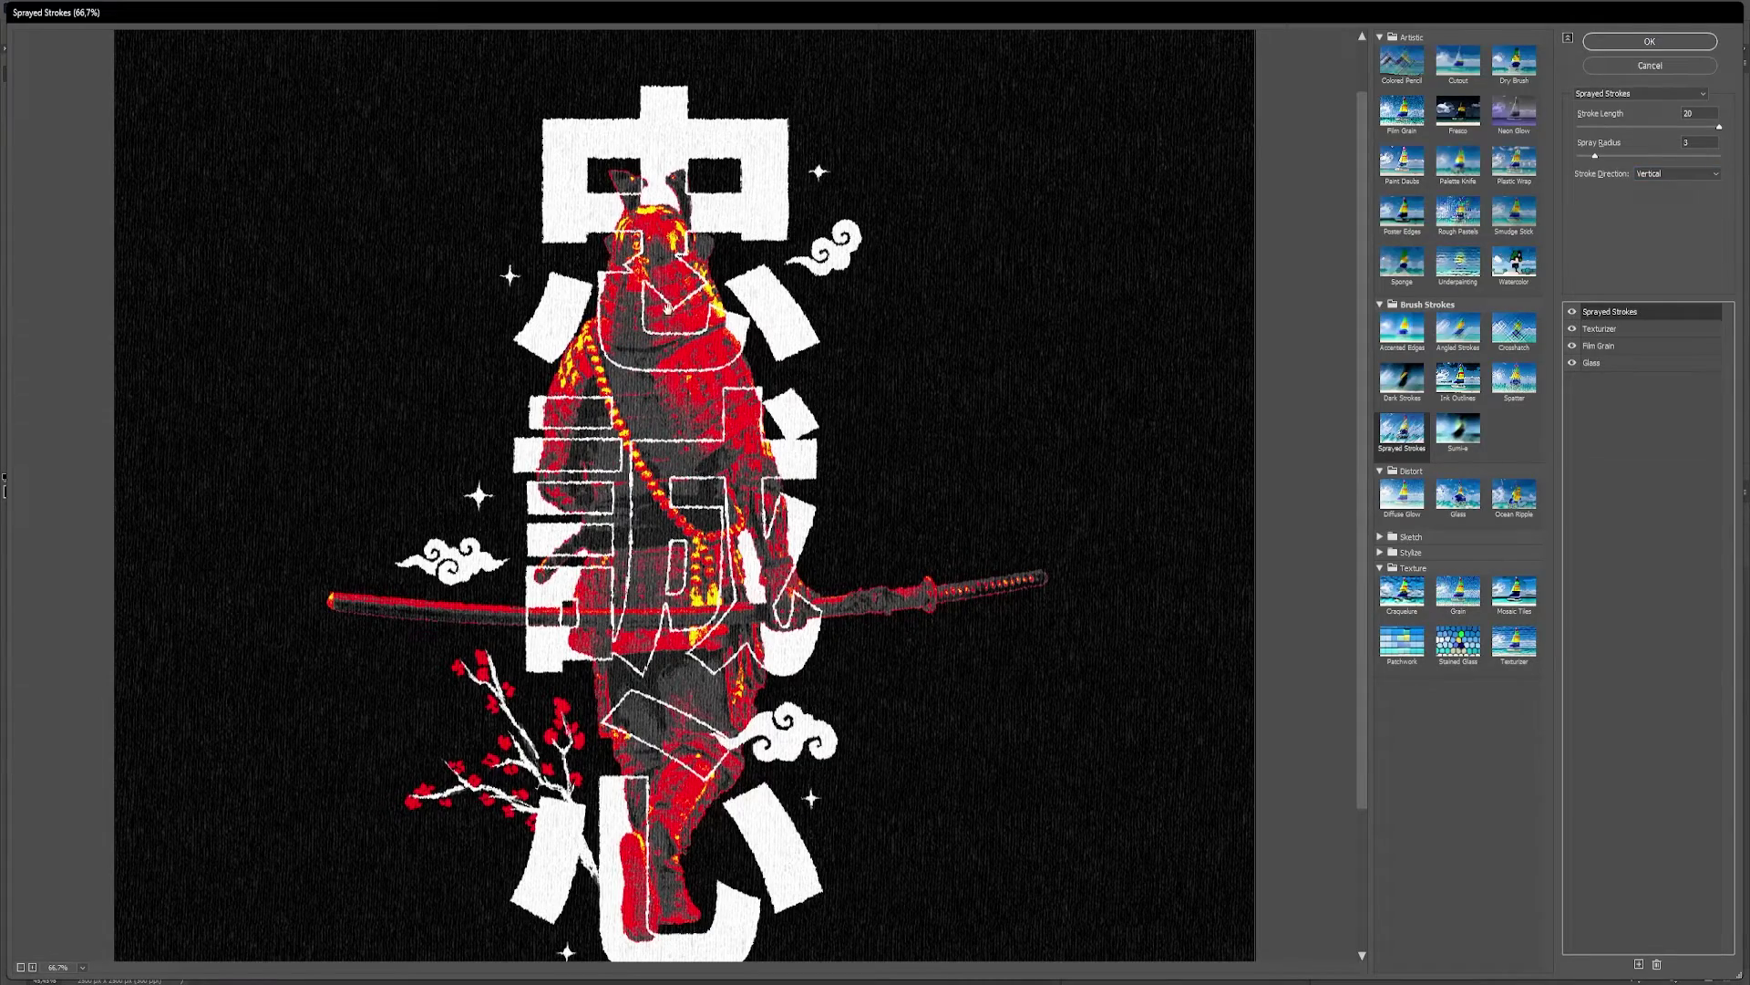
{"action": "left_click", "coordinate": [668, 310], "text": "ctrl"}
{"action": "left_click", "coordinate": [729, 534], "text": "ctrl"}
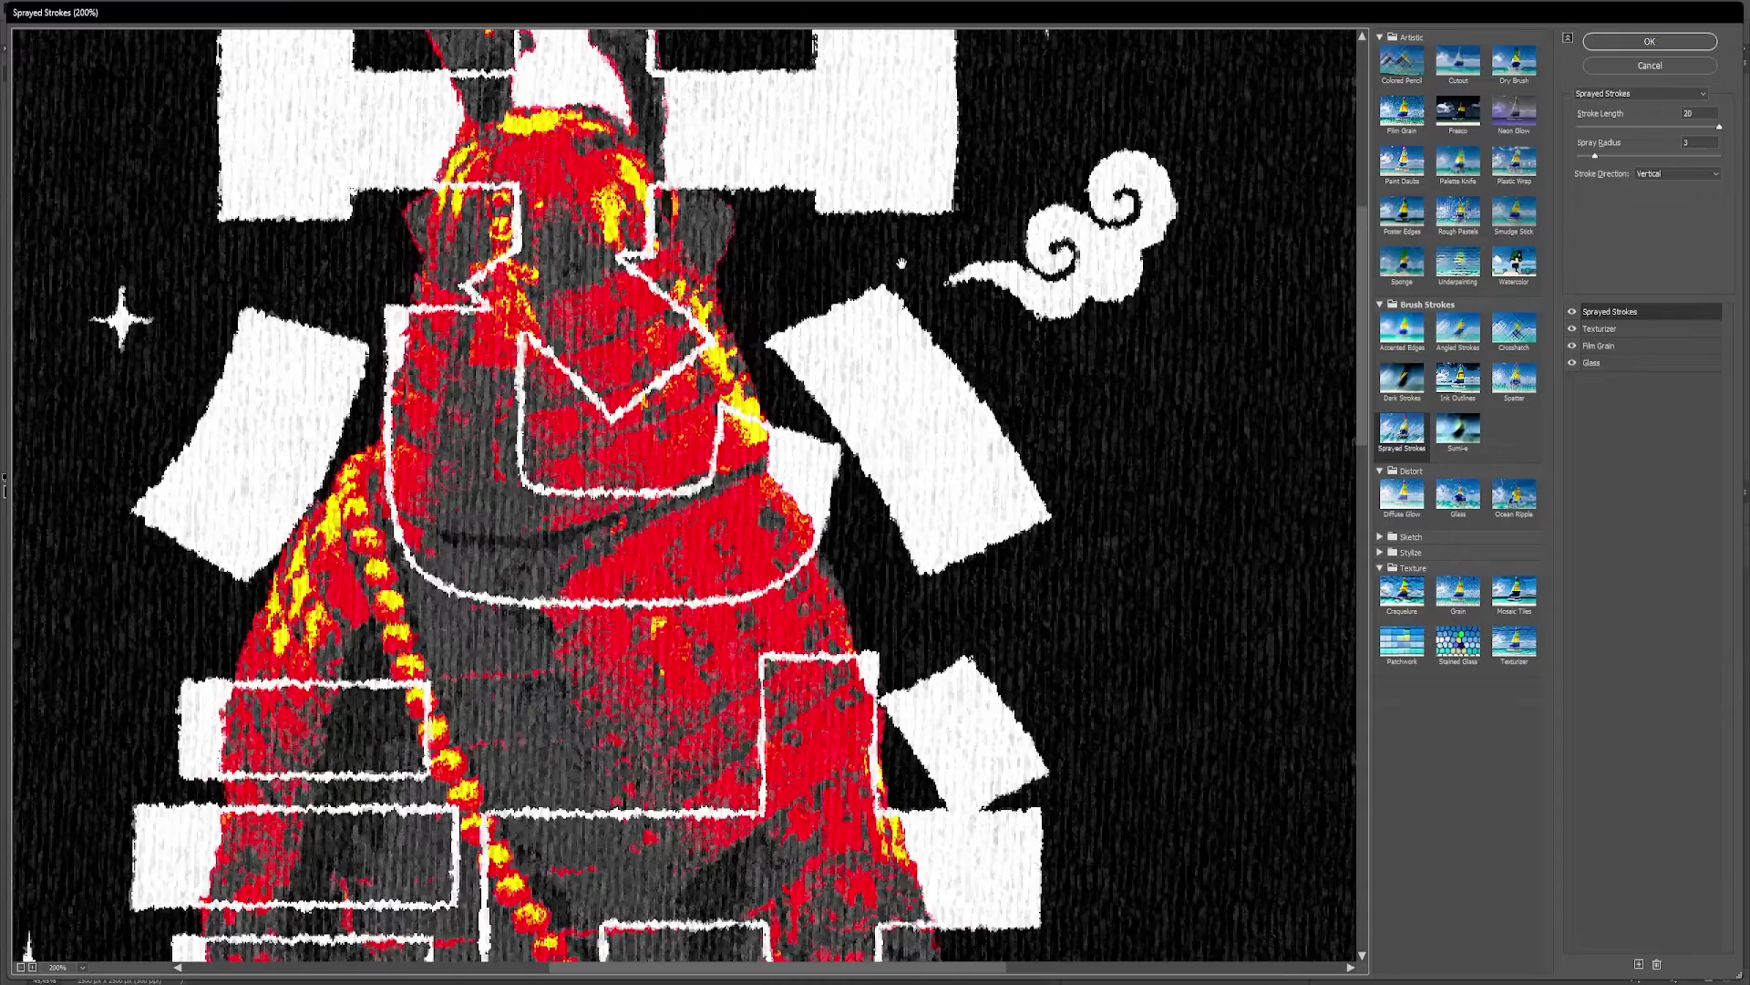
{"action": "left_click_drag", "start_coordinate": [900, 264], "coordinate": [932, 613]}
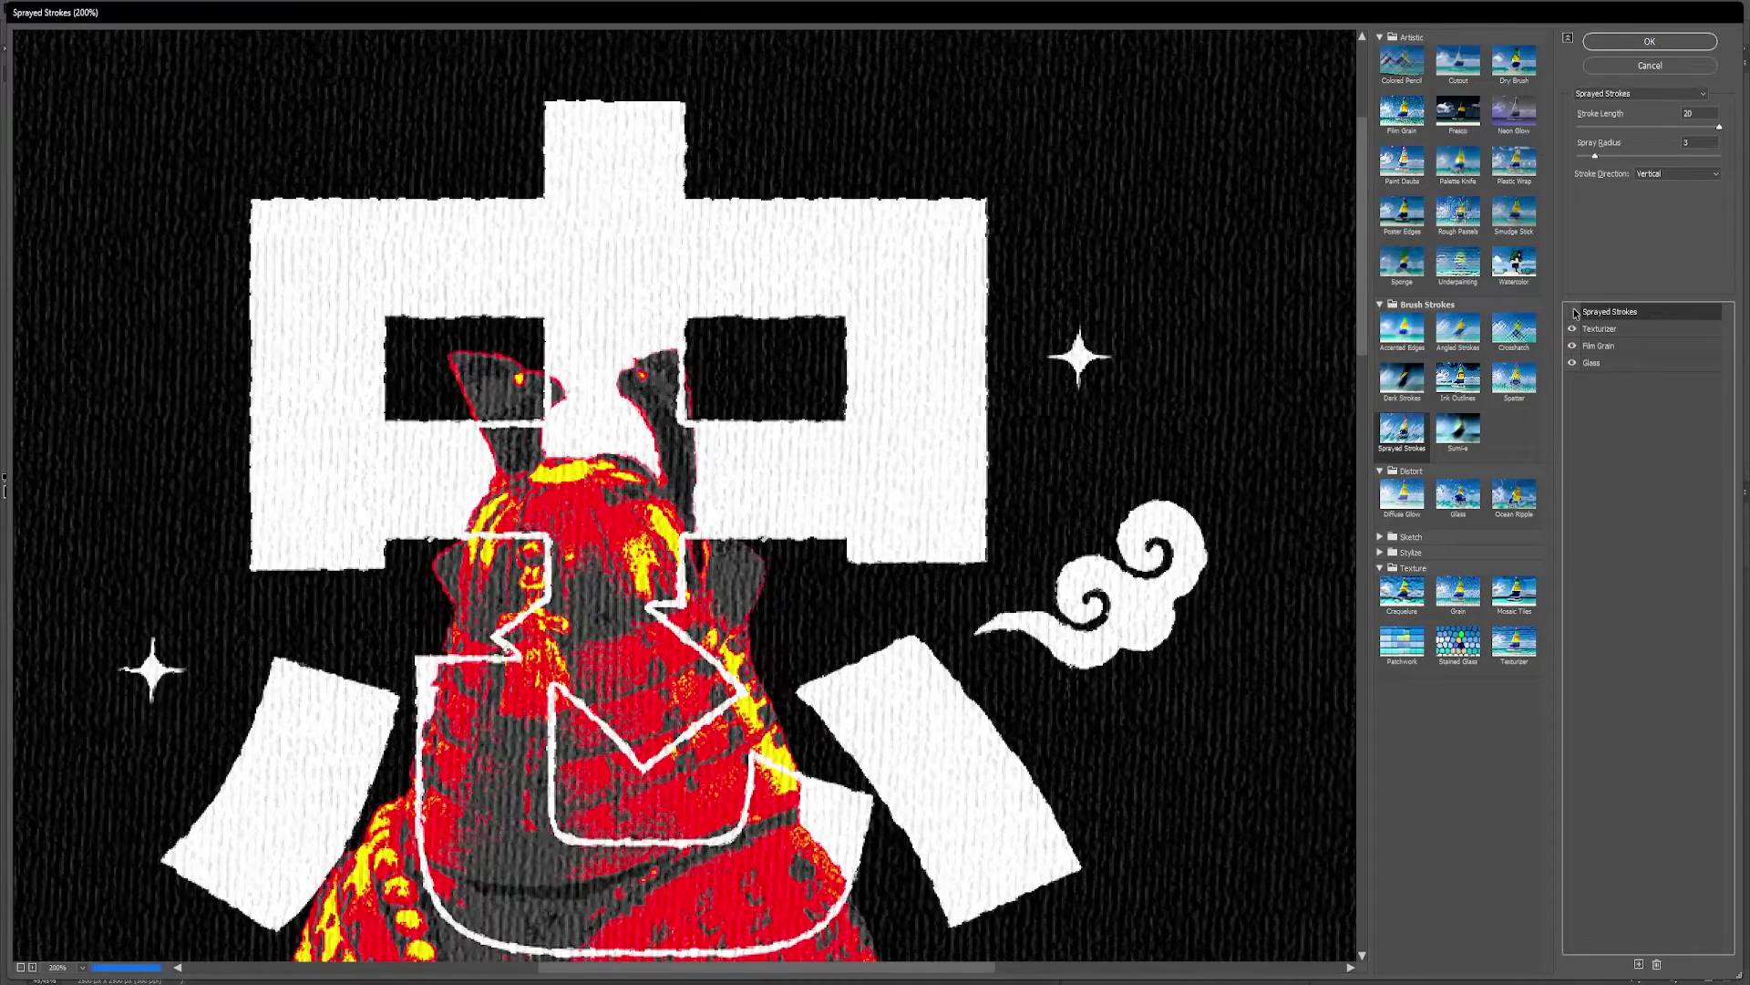
{"action": "left_click", "coordinate": [1572, 362]}
{"action": "left_click", "coordinate": [1571, 365]}
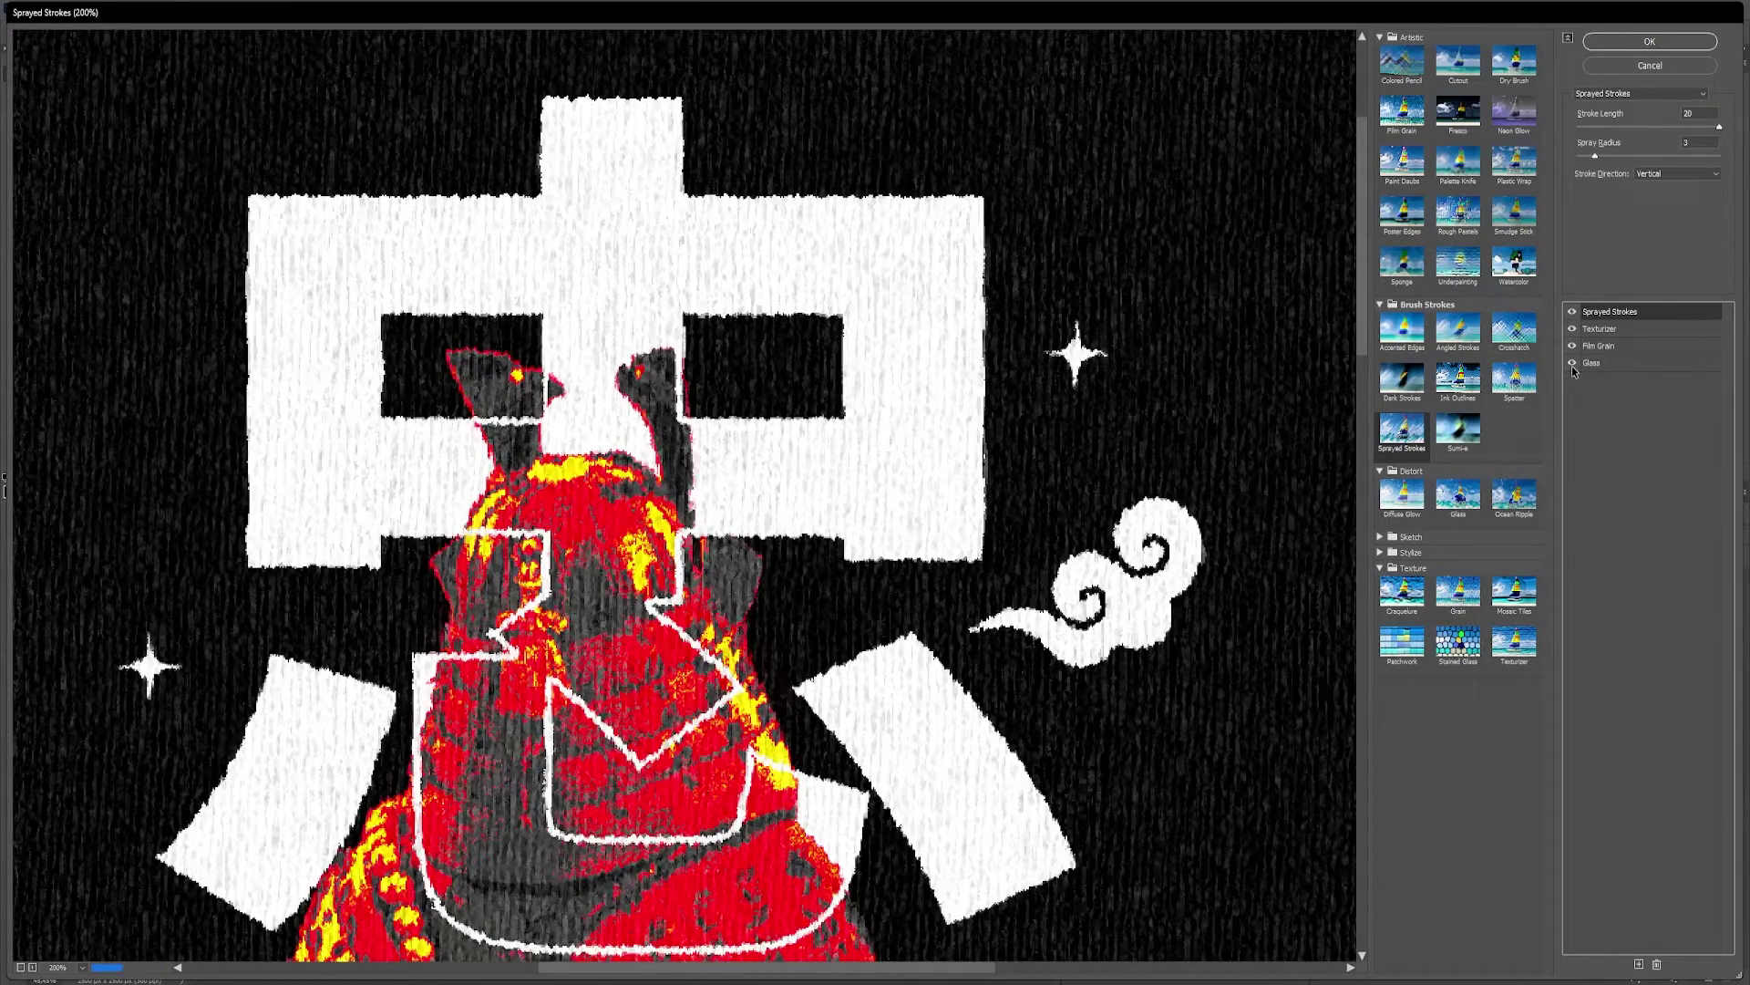
Step: Check the whole design in the preview and apply the stacked Filter Gallery effects to the smart object
{"action": "left_click", "coordinate": [1062, 279], "text": "ctrl"}
{"action": "left_click", "coordinate": [862, 379], "text": "alt"}
{"action": "left_click", "coordinate": [843, 405], "text": "alt"}
{"action": "left_click", "coordinate": [720, 574], "text": "alt"}
{"action": "left_click", "coordinate": [608, 720], "text": "alt"}
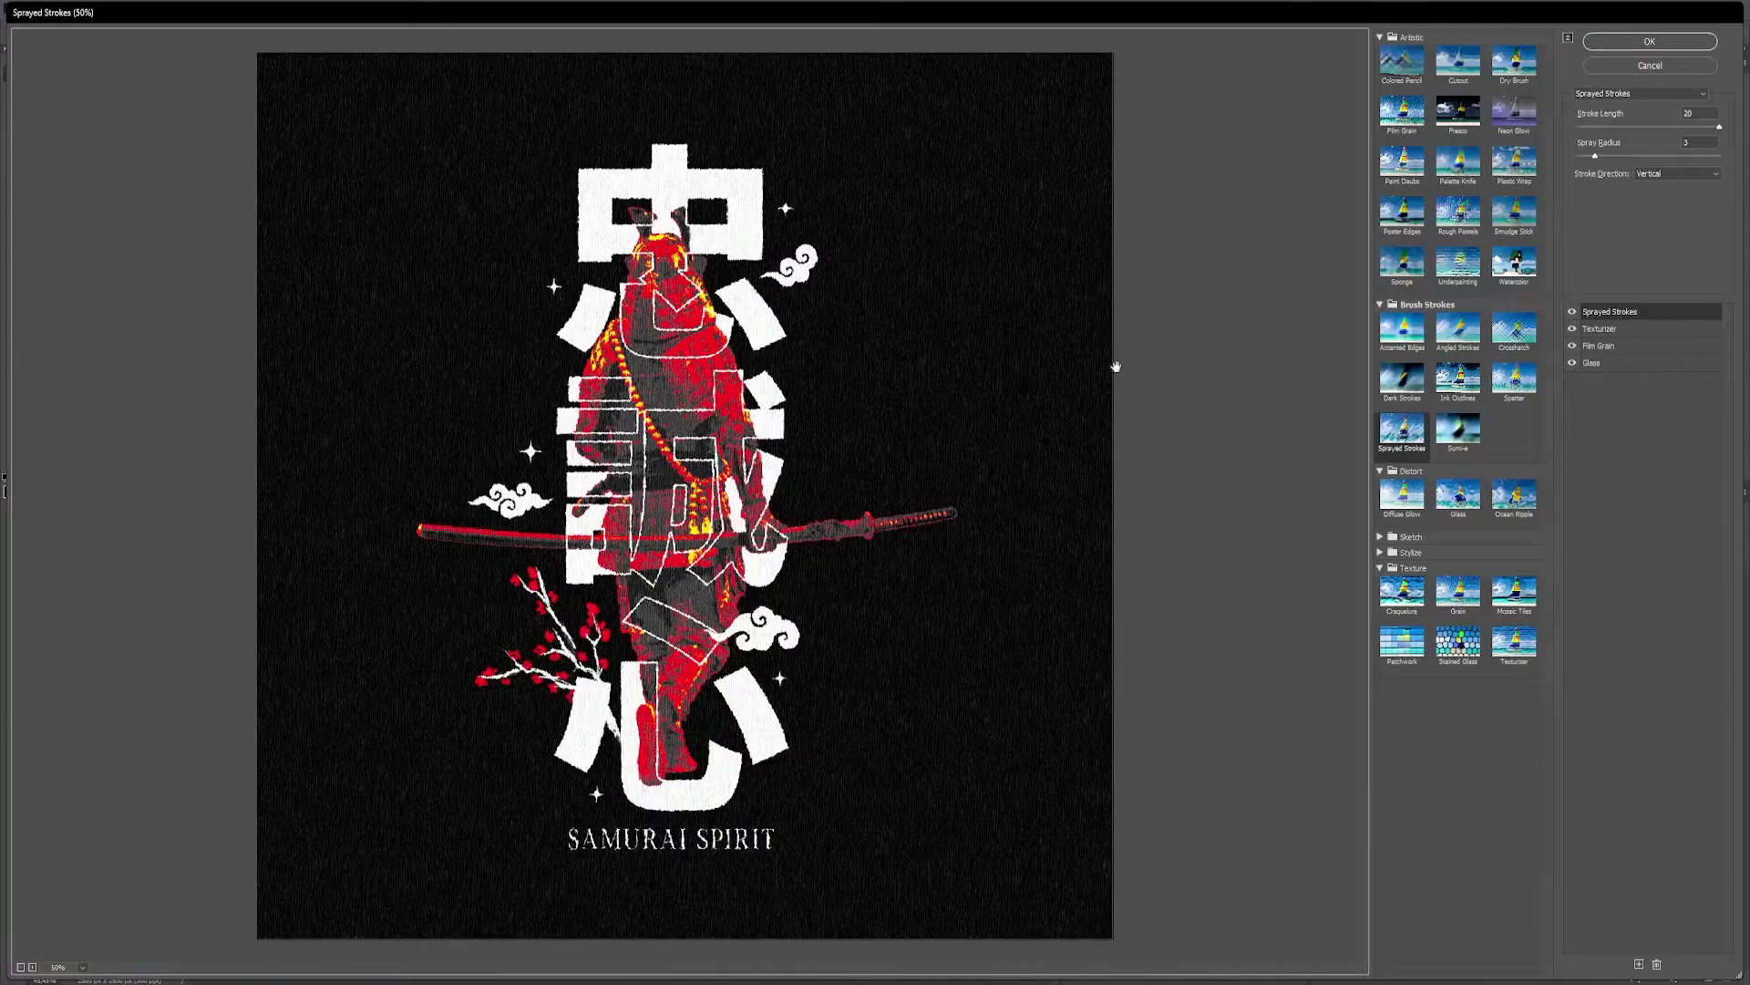
{"action": "left_click", "coordinate": [1616, 44]}
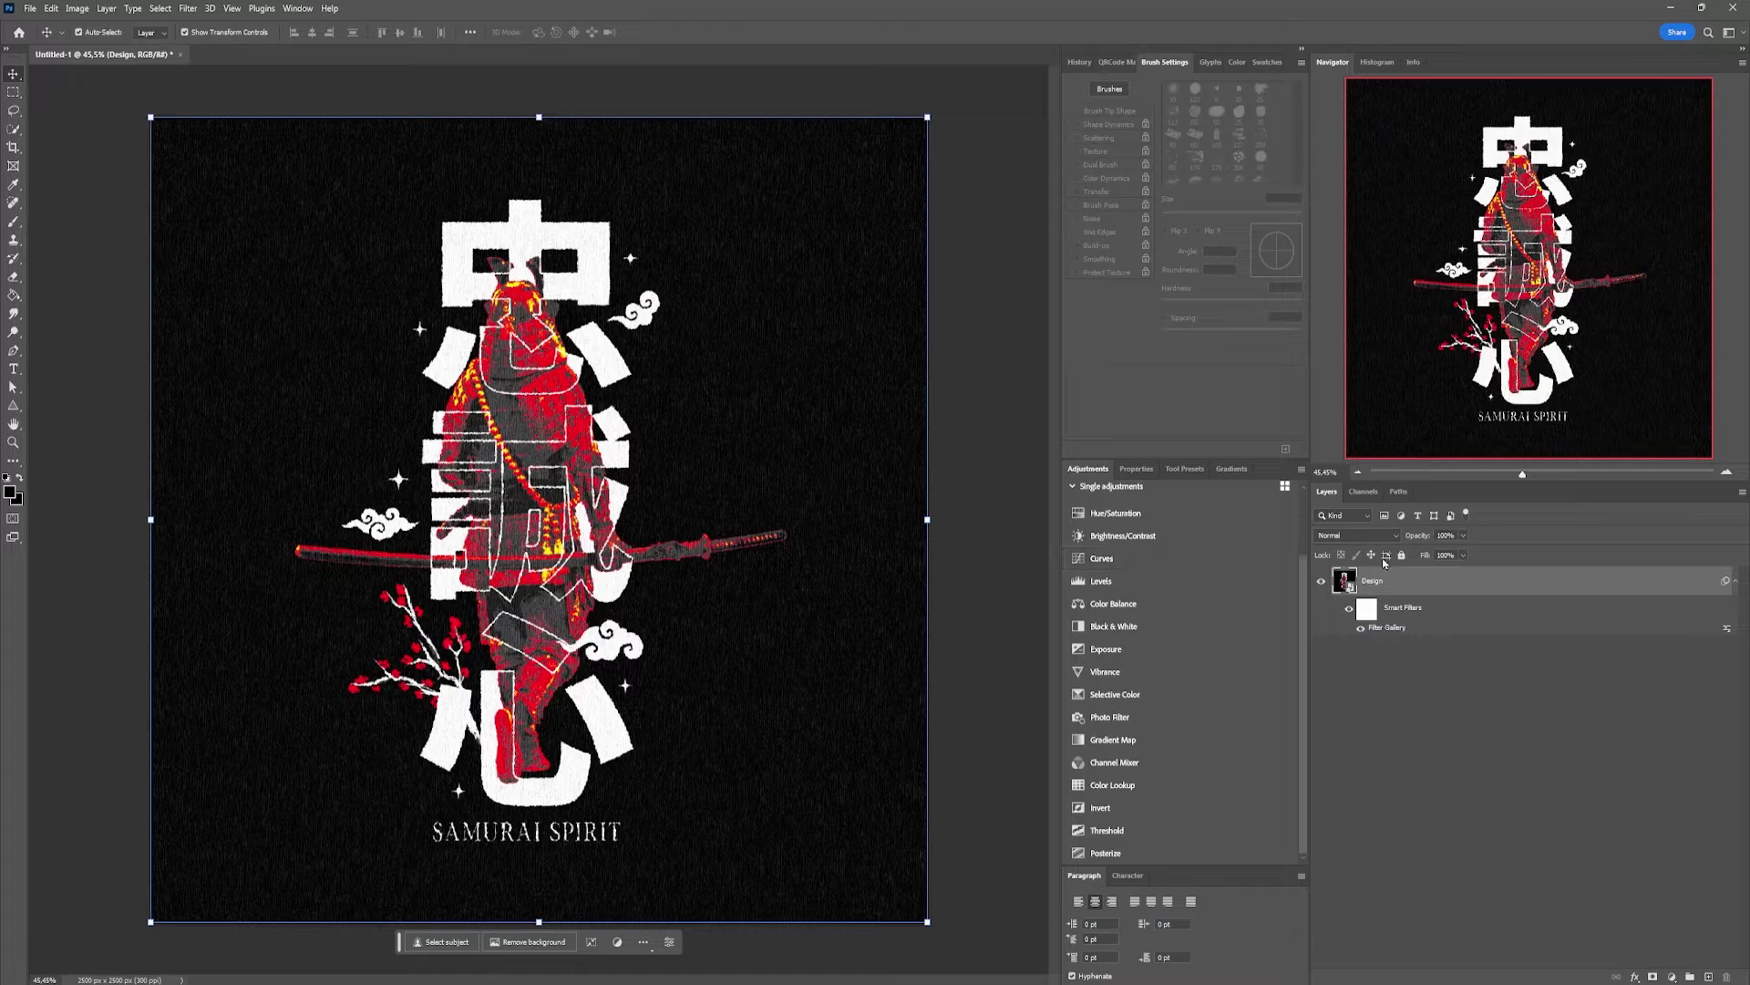
Step: Add a Brightness/Contrast adjustment above the design with brightness 33 and contrast 66
{"action": "left_click", "coordinate": [1194, 539]}
{"action": "left_click_drag", "start_coordinate": [1179, 555], "coordinate": [1252, 583]}
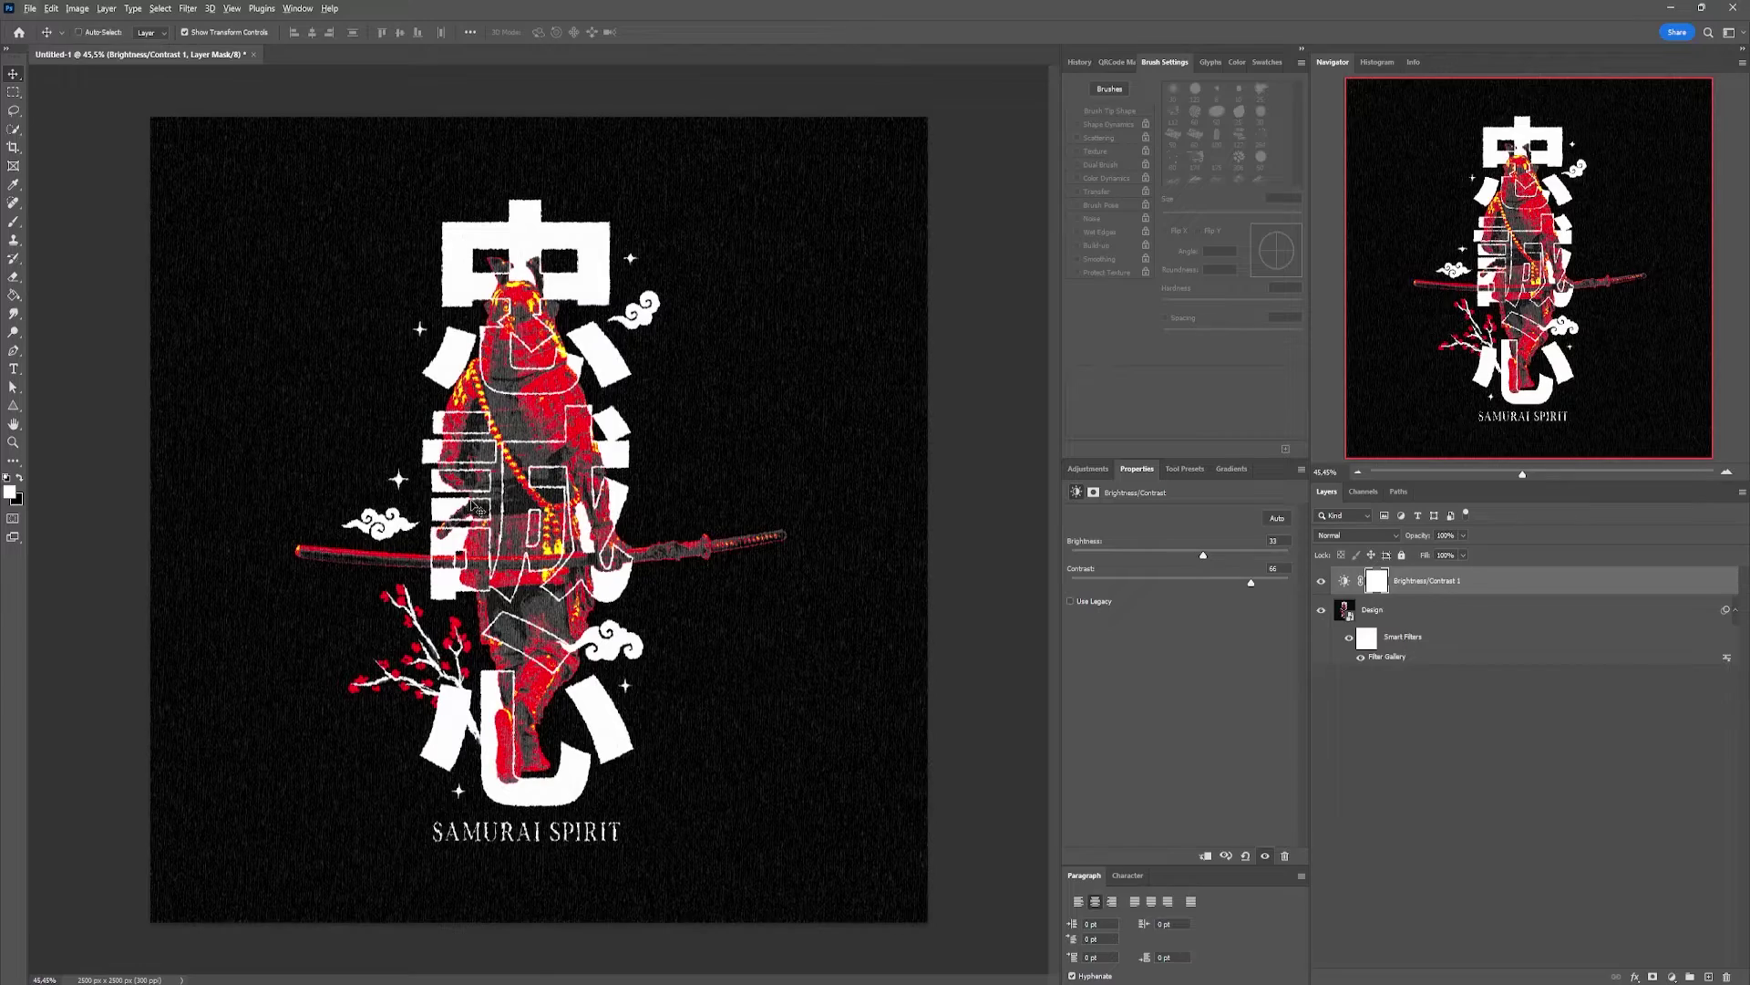
{"action": "scroll", "coordinate": [527, 451], "scroll_direction": "up", "scroll_amount": 5}
{"action": "scroll", "coordinate": [718, 599], "scroll_direction": "down", "scroll_amount": 5}
Step: Create a new layer and paint one dab in the design's centre with a very large black soft round brush at 0% hardness
{"action": "left_click", "coordinate": [1709, 977]}
{"action": "key", "text": "b"}
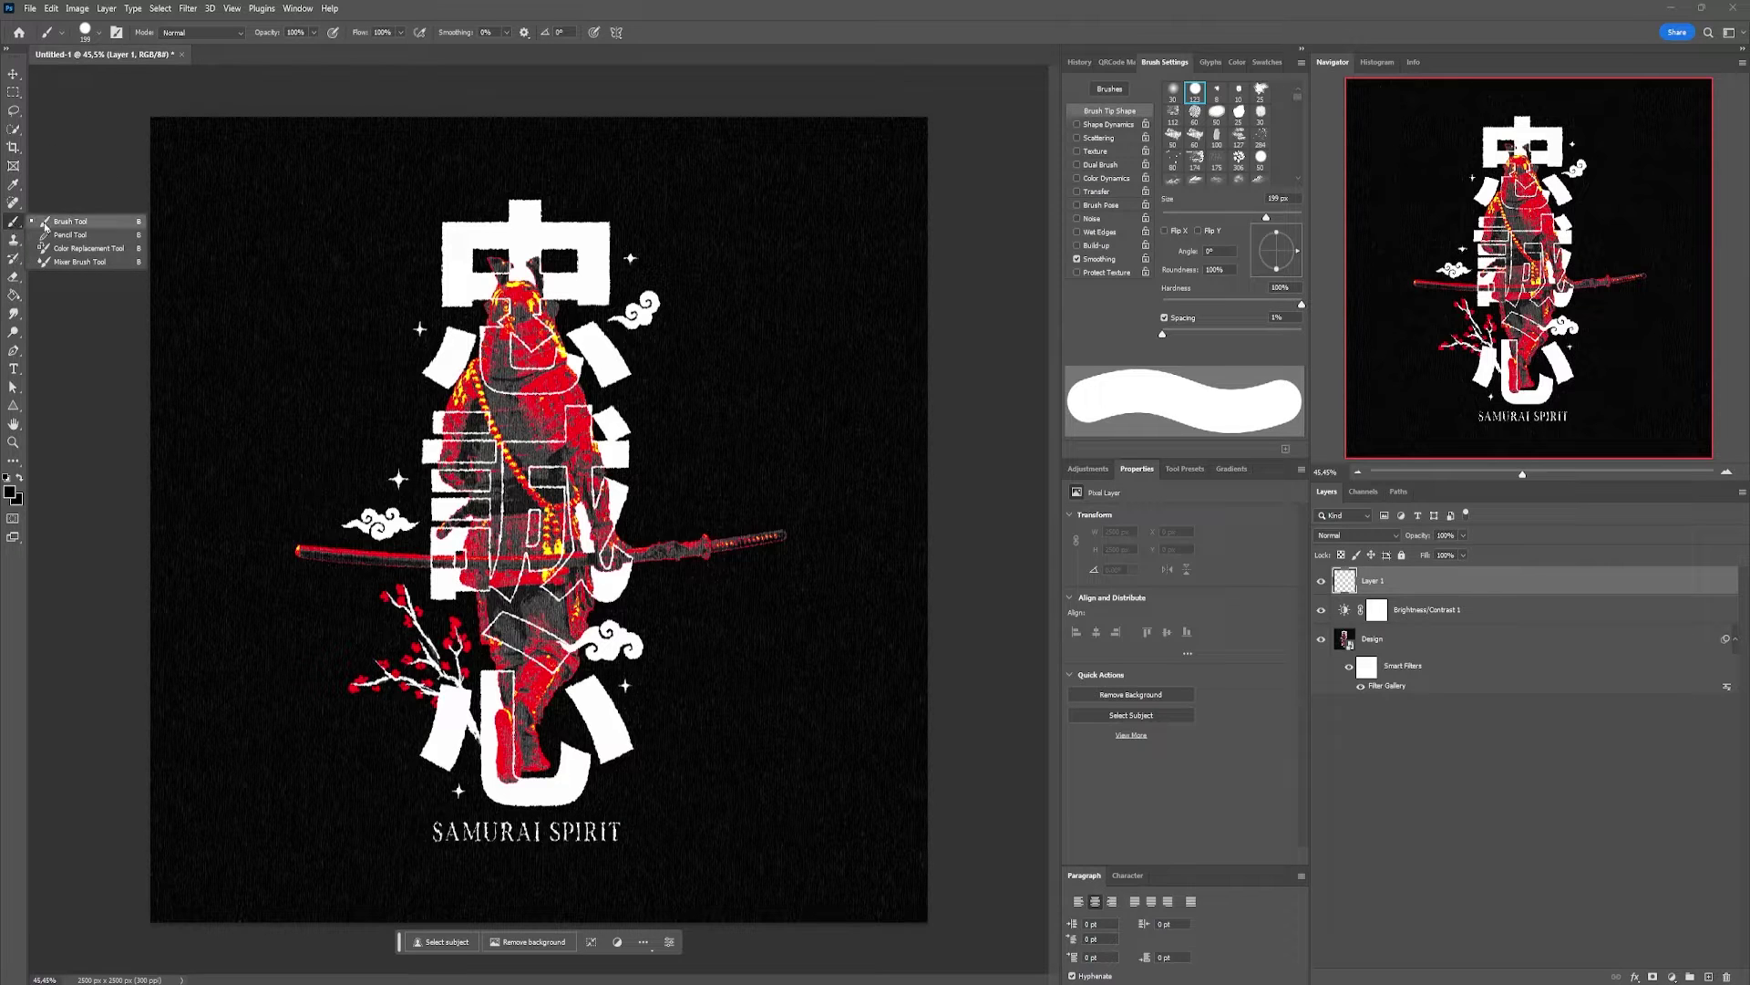
{"action": "left_click", "coordinate": [99, 33]}
{"action": "mouse_move", "coordinate": [142, 78]}
{"action": "left_mouse_down"}
{"action": "mouse_move", "coordinate": [159, 81]}
{"action": "mouse_move", "coordinate": [58, 119]}
{"action": "left_mouse_up"}
{"action": "left_click", "coordinate": [729, 4]}
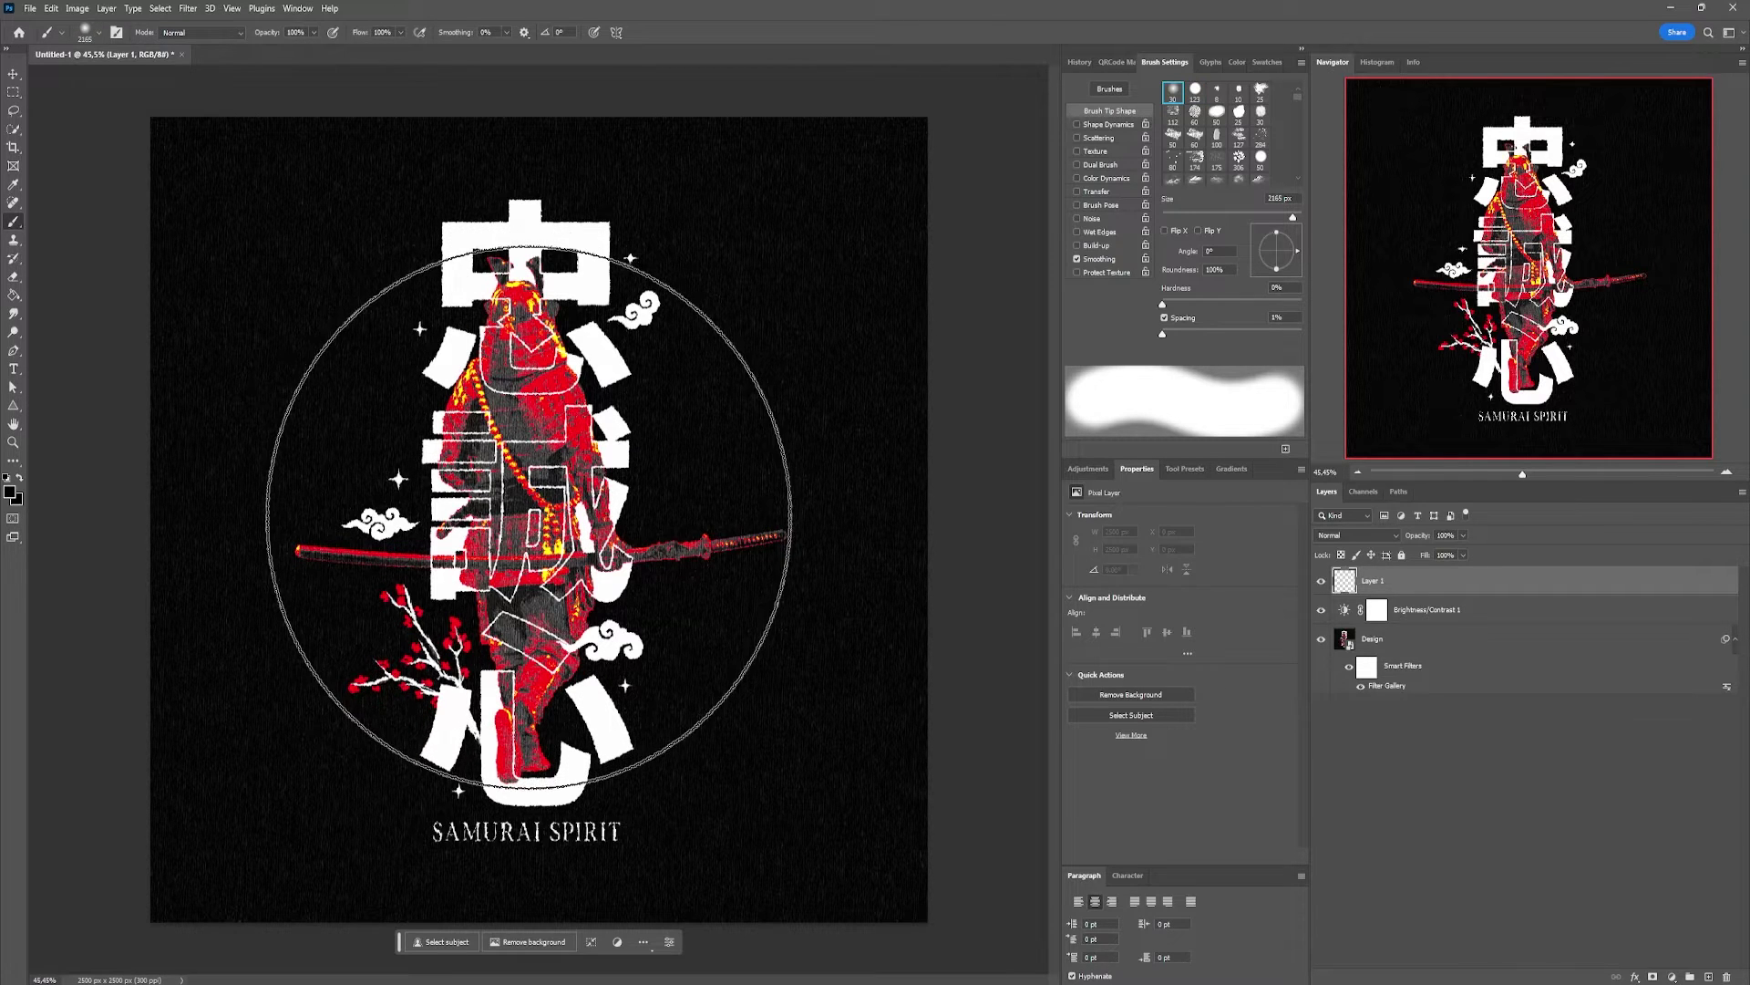
{"action": "left_click", "coordinate": [532, 515]}
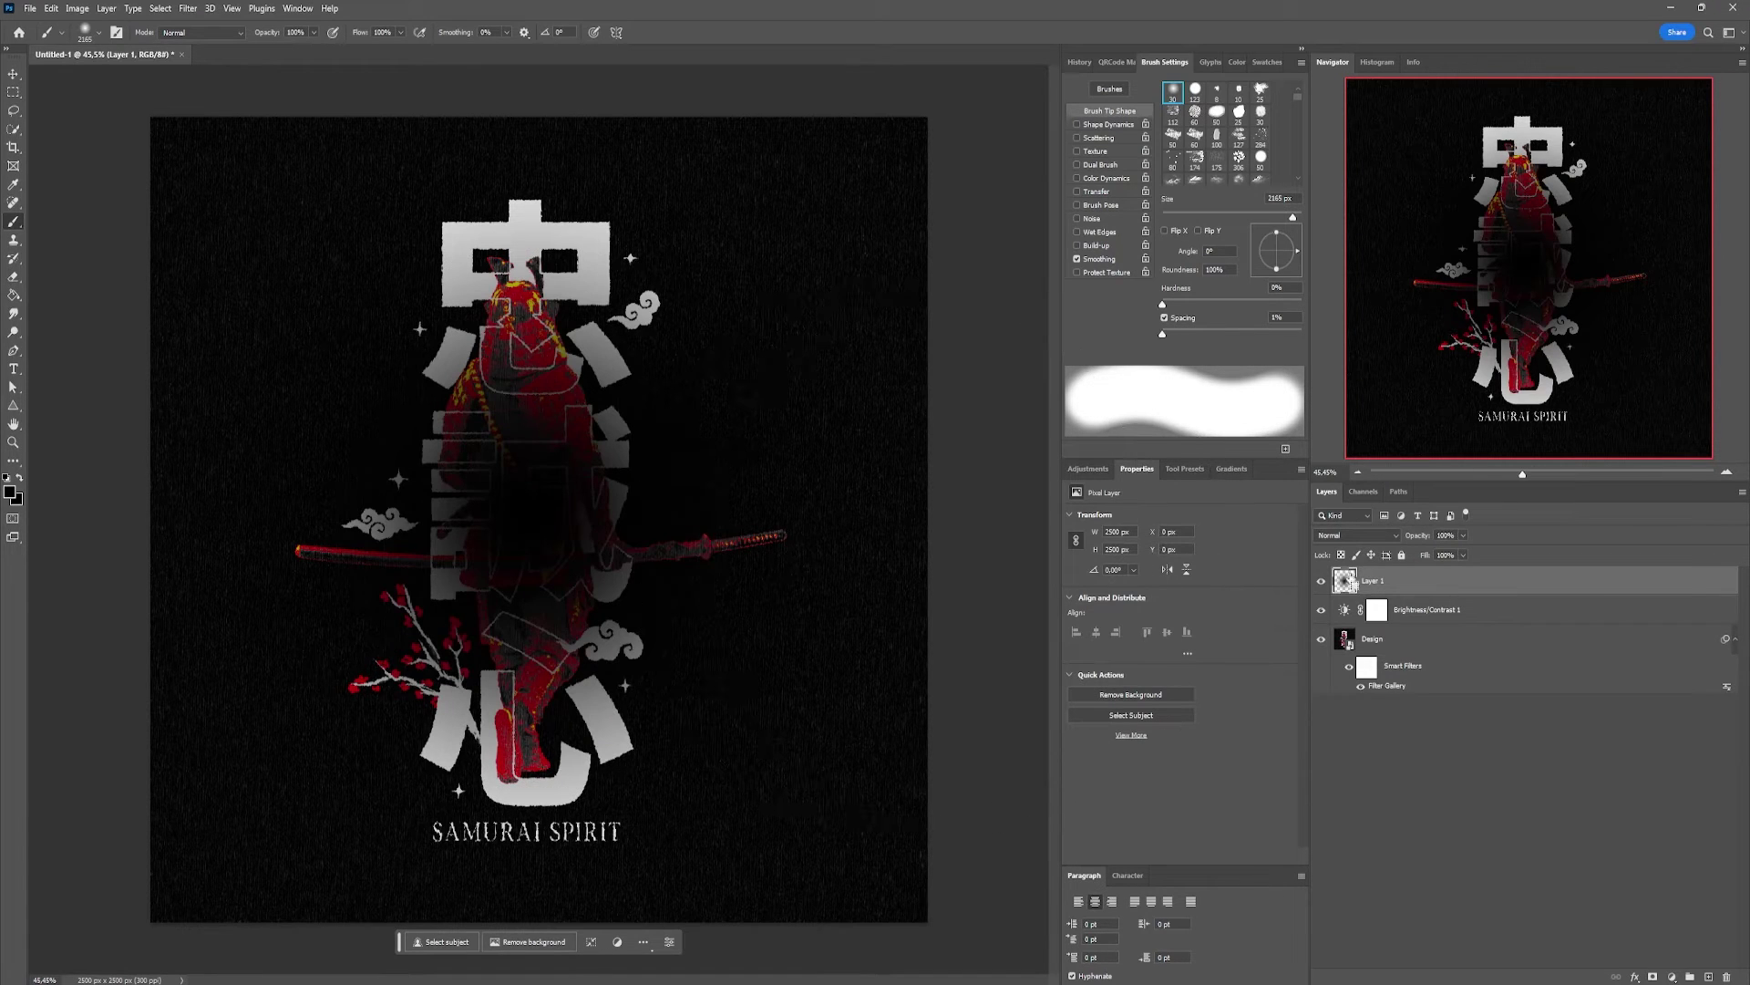
Step: Load the painted black spot as a selection and invert it
{"action": "left_click", "coordinate": [1350, 583], "text": "ctrl"}
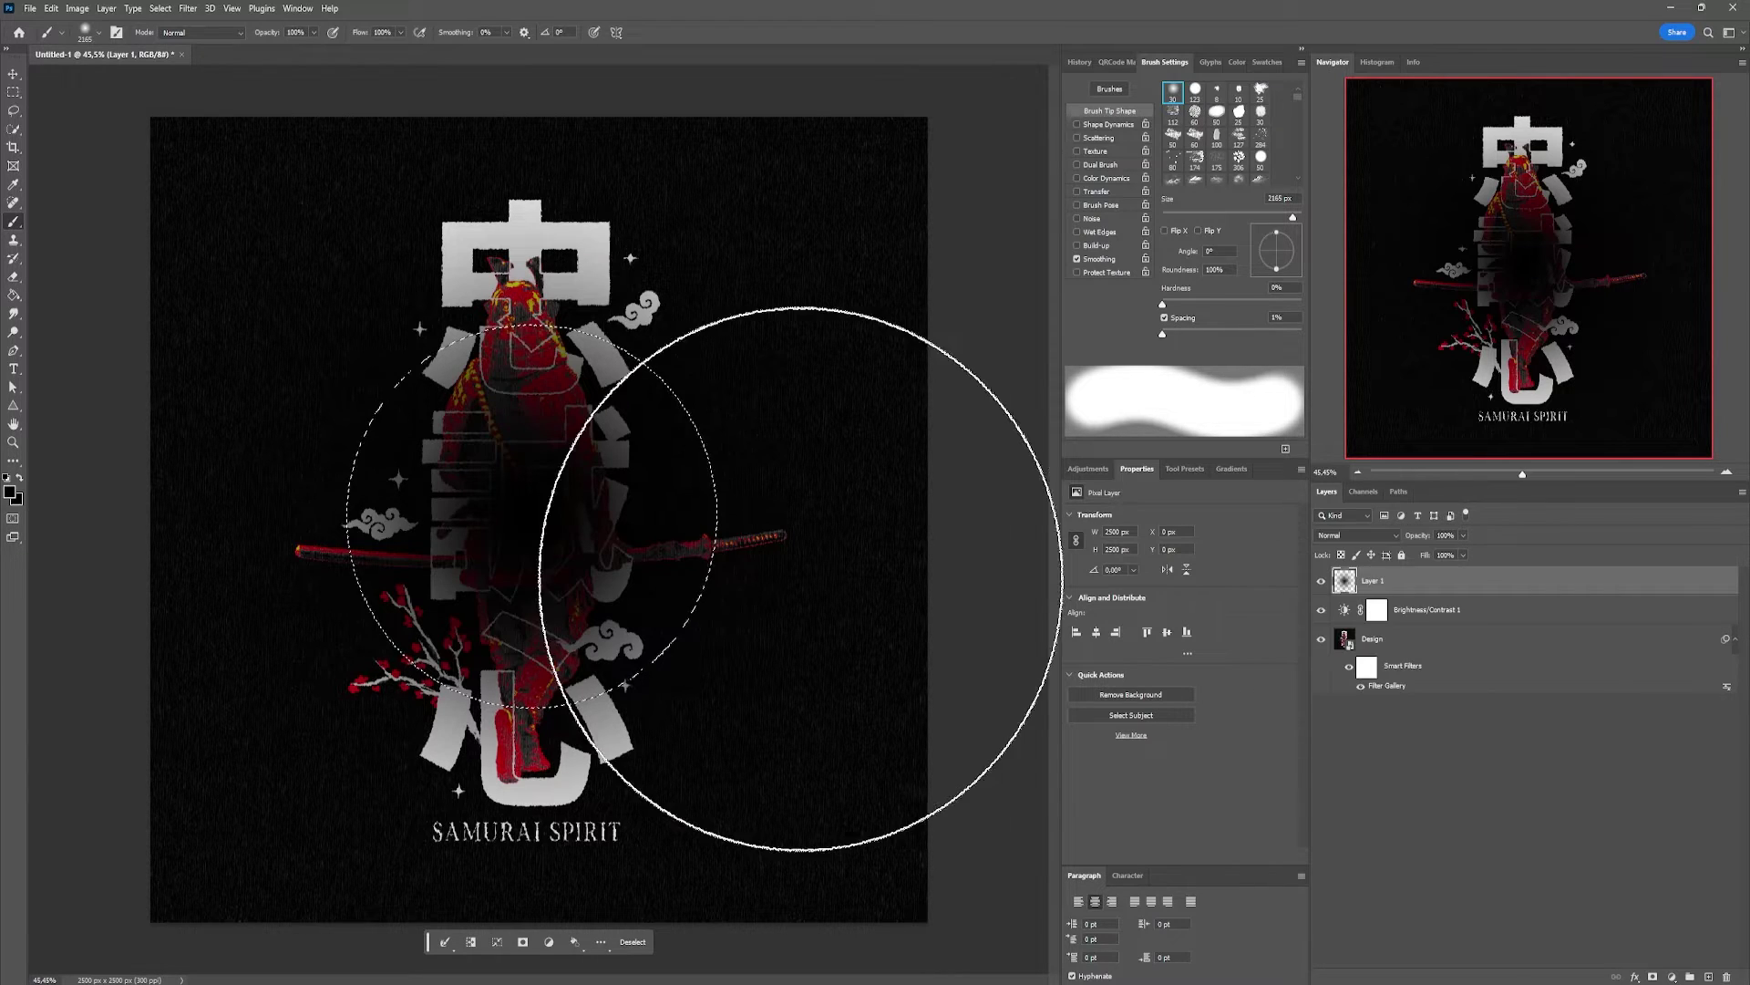
{"action": "key", "text": "m"}
{"action": "right_click", "coordinate": [699, 557]}
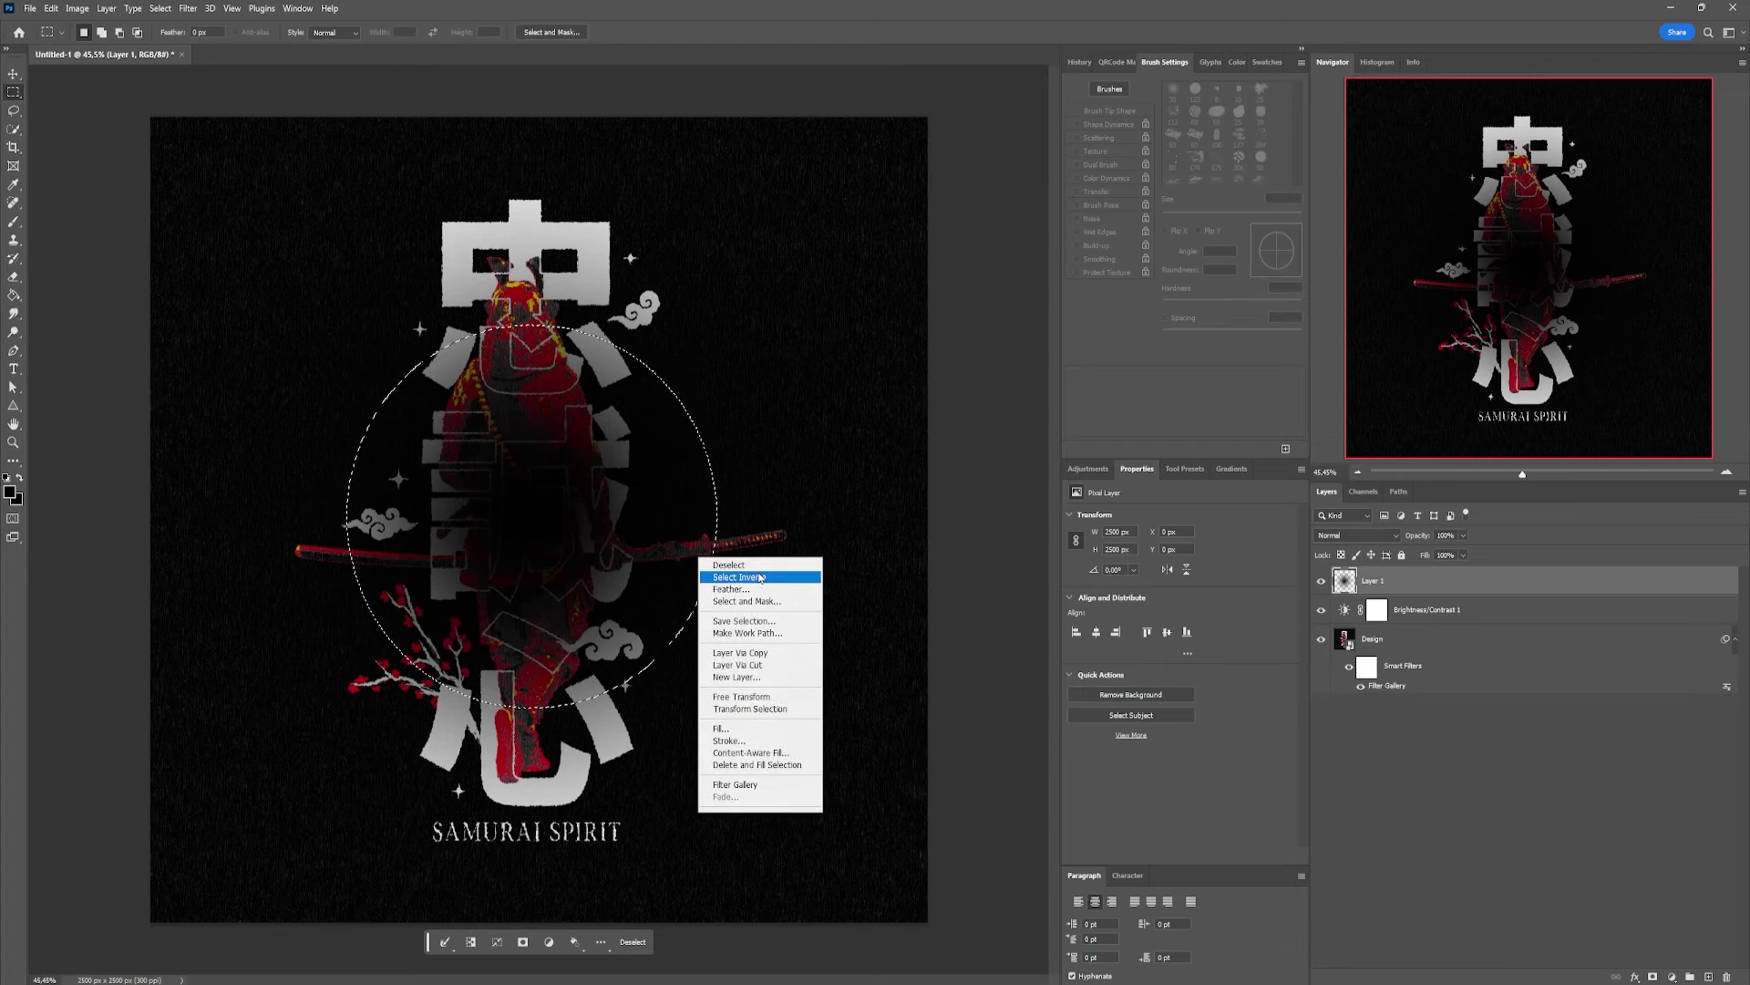
{"action": "left_click", "coordinate": [739, 577]}
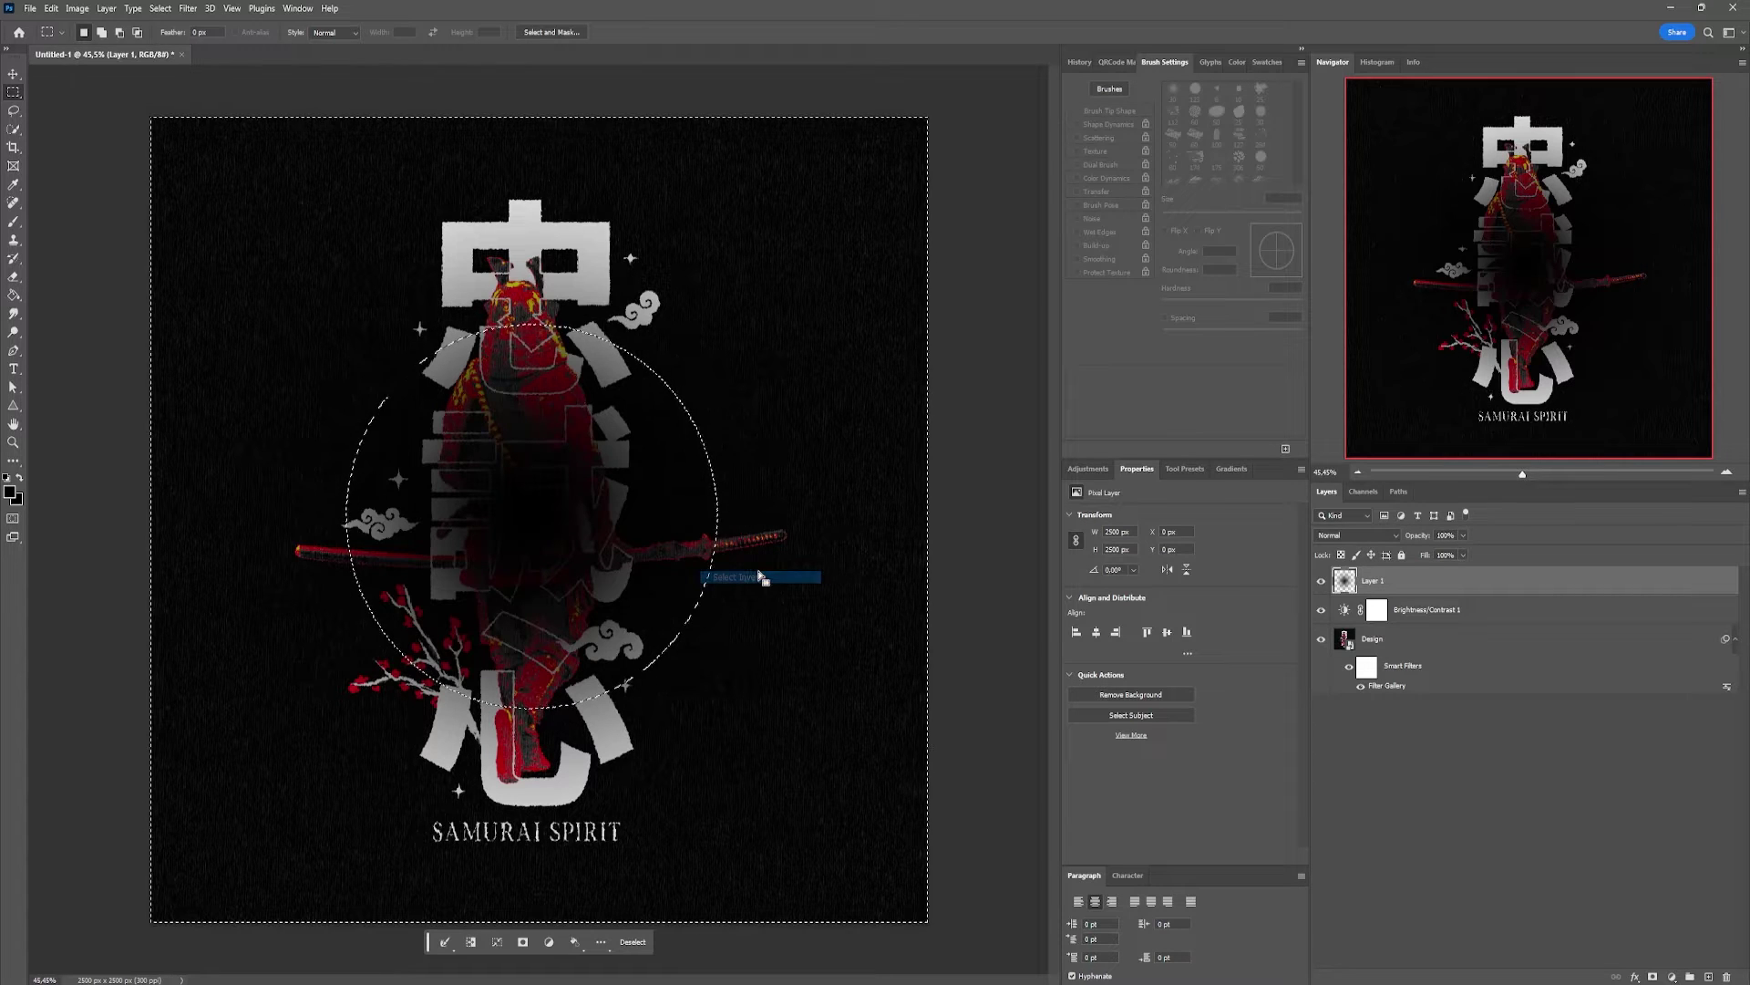
Step: Hide the painted spot layer, fill the inverted selection with black on a new layer, and deselect
{"action": "left_click", "coordinate": [1320, 580]}
{"action": "left_click", "coordinate": [1707, 976]}
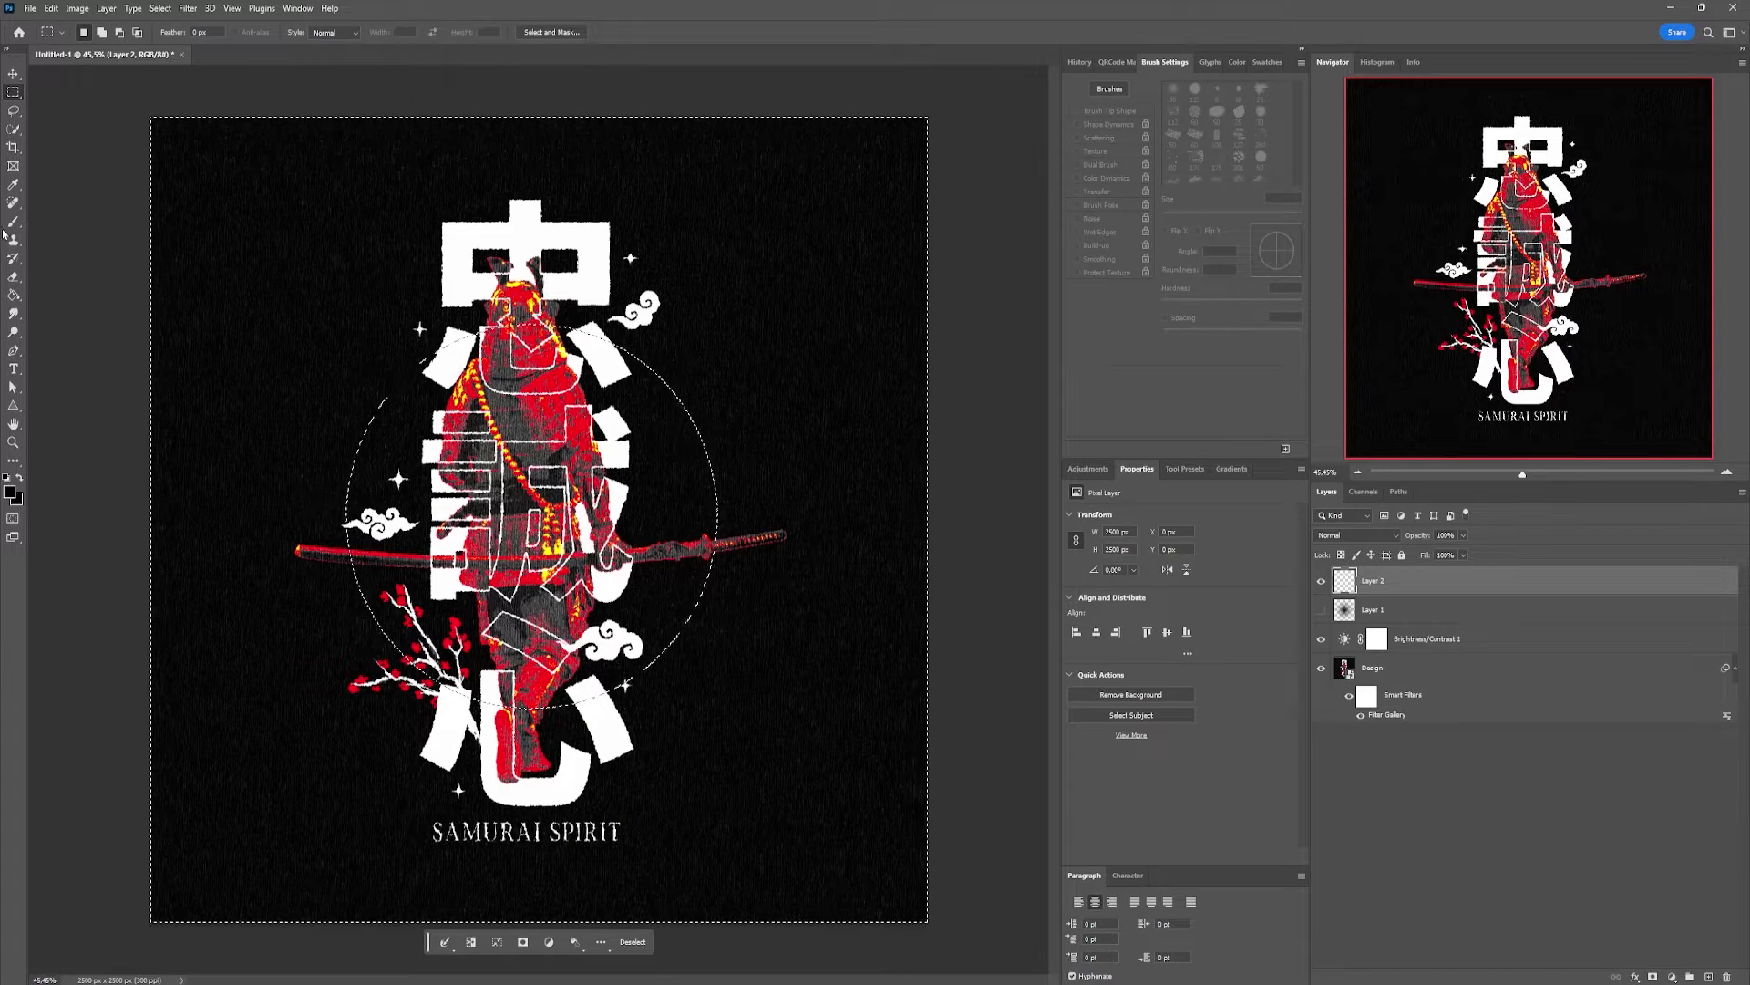
{"action": "key", "text": "g"}
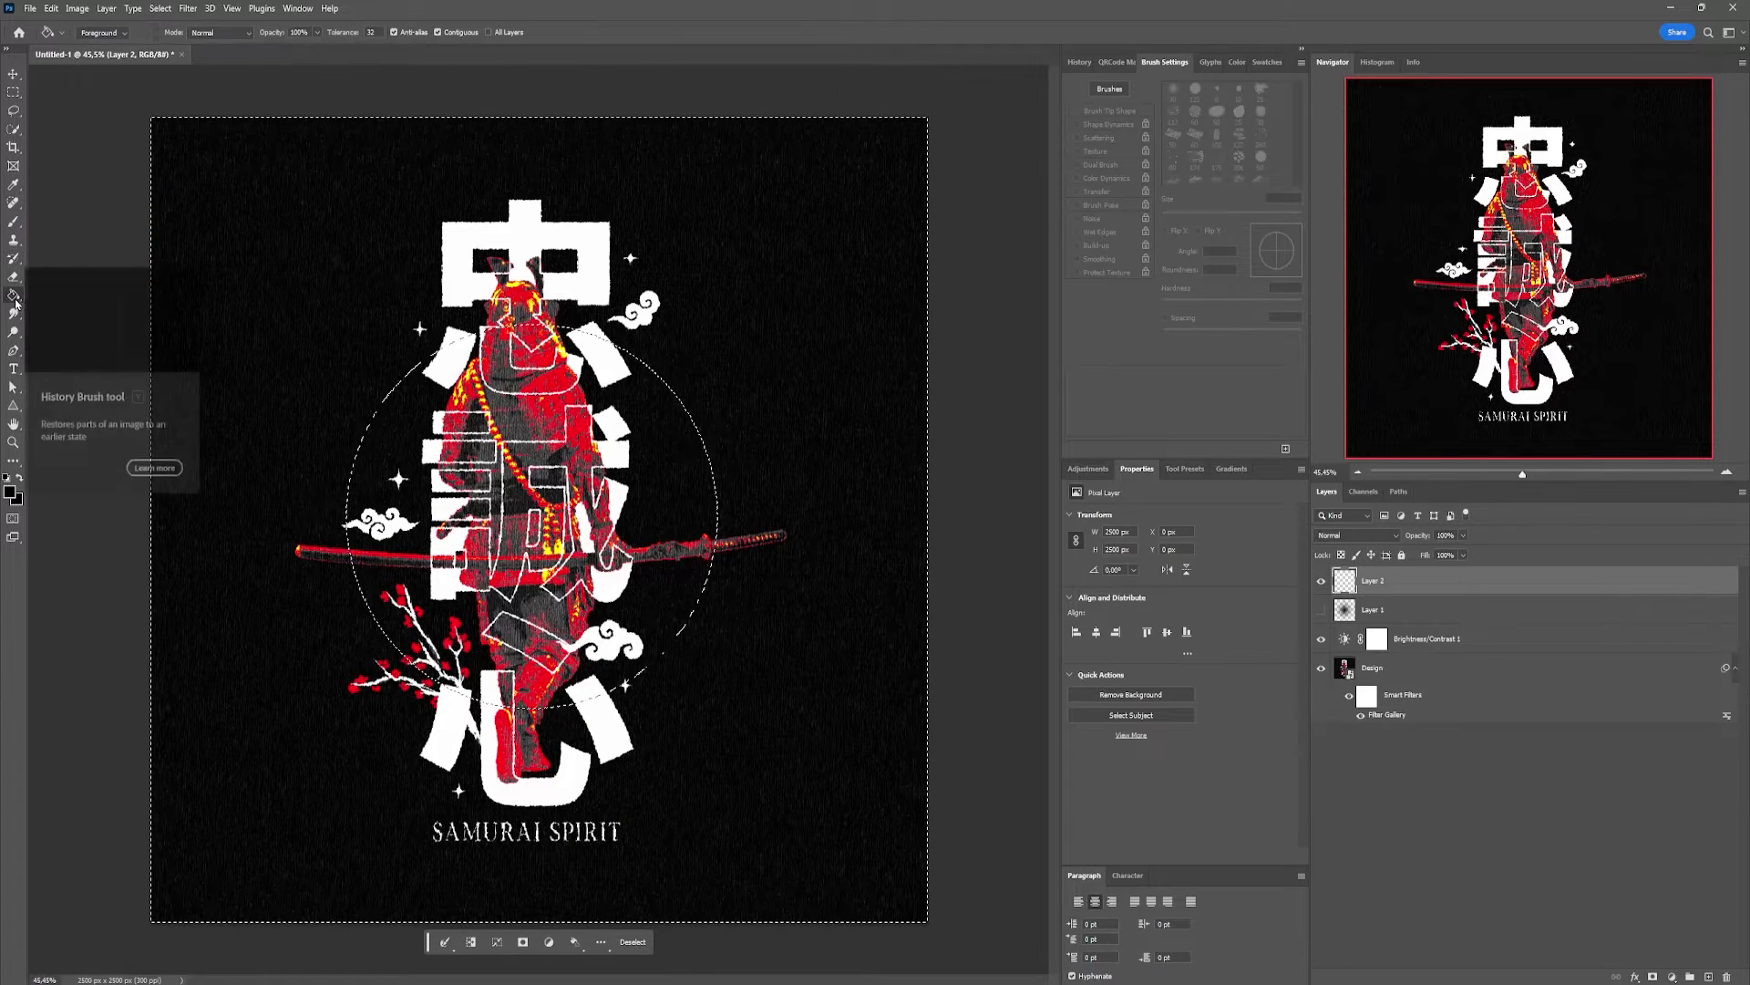
{"action": "left_click", "coordinate": [276, 280]}
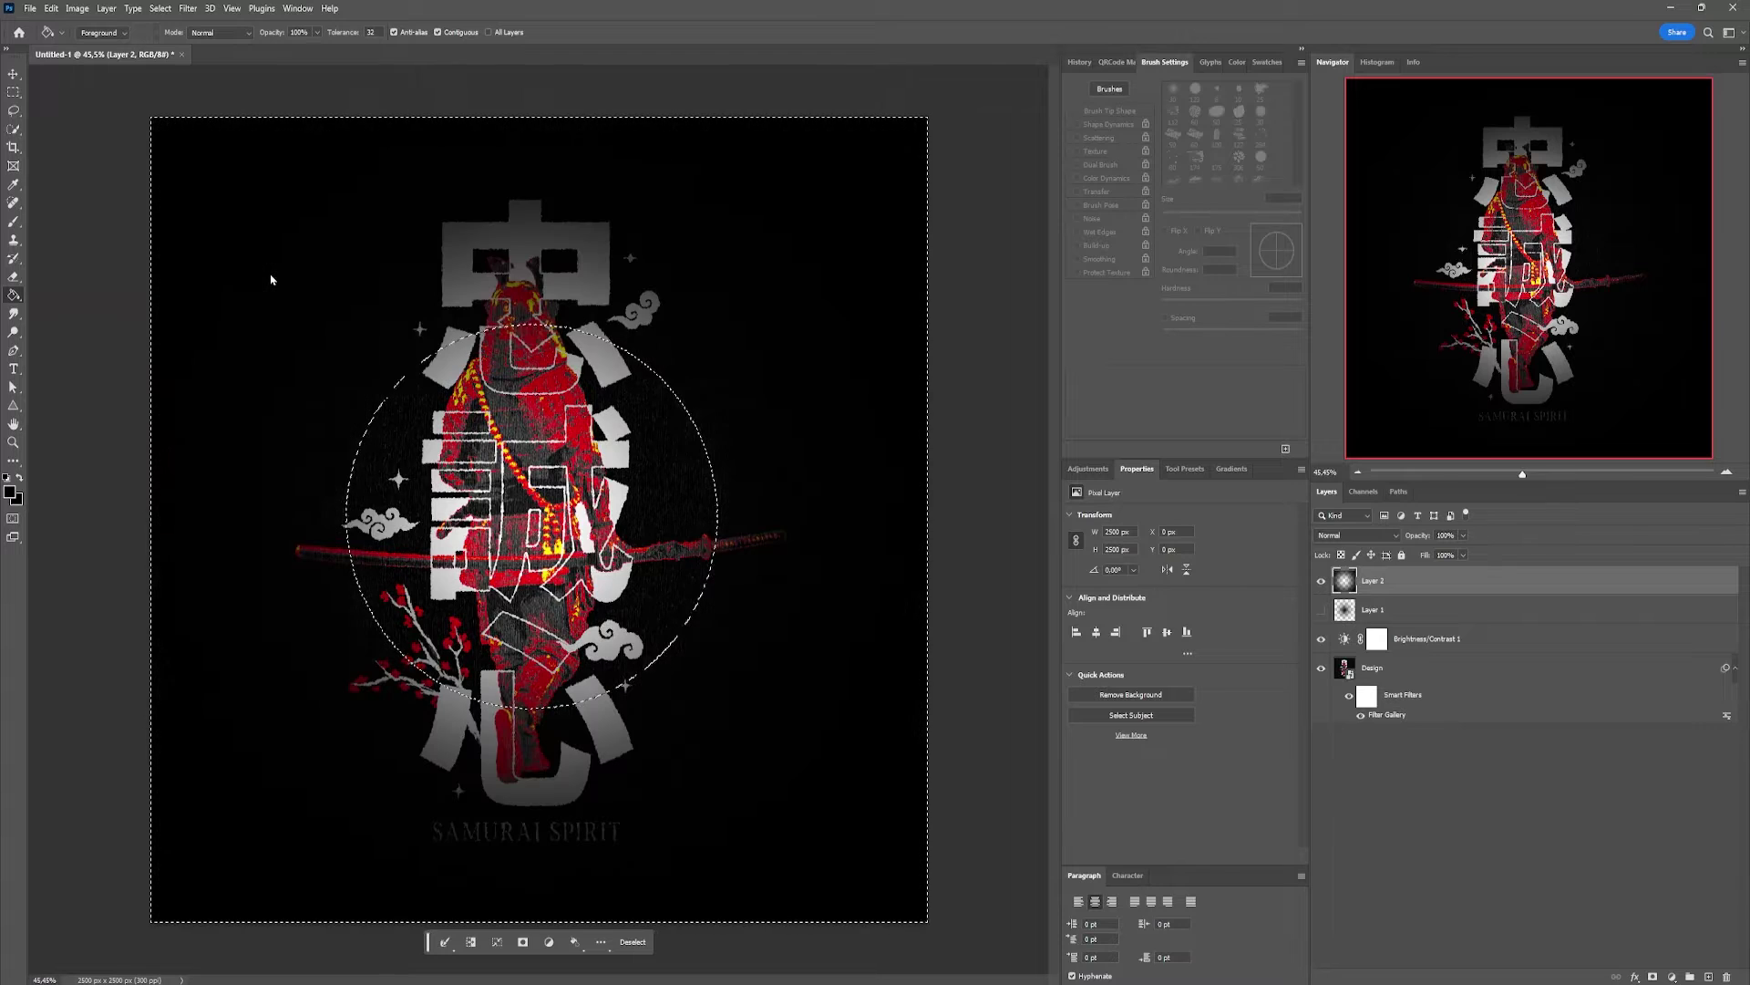
{"action": "key", "text": "m"}
{"action": "key", "text": "ctrl+d"}
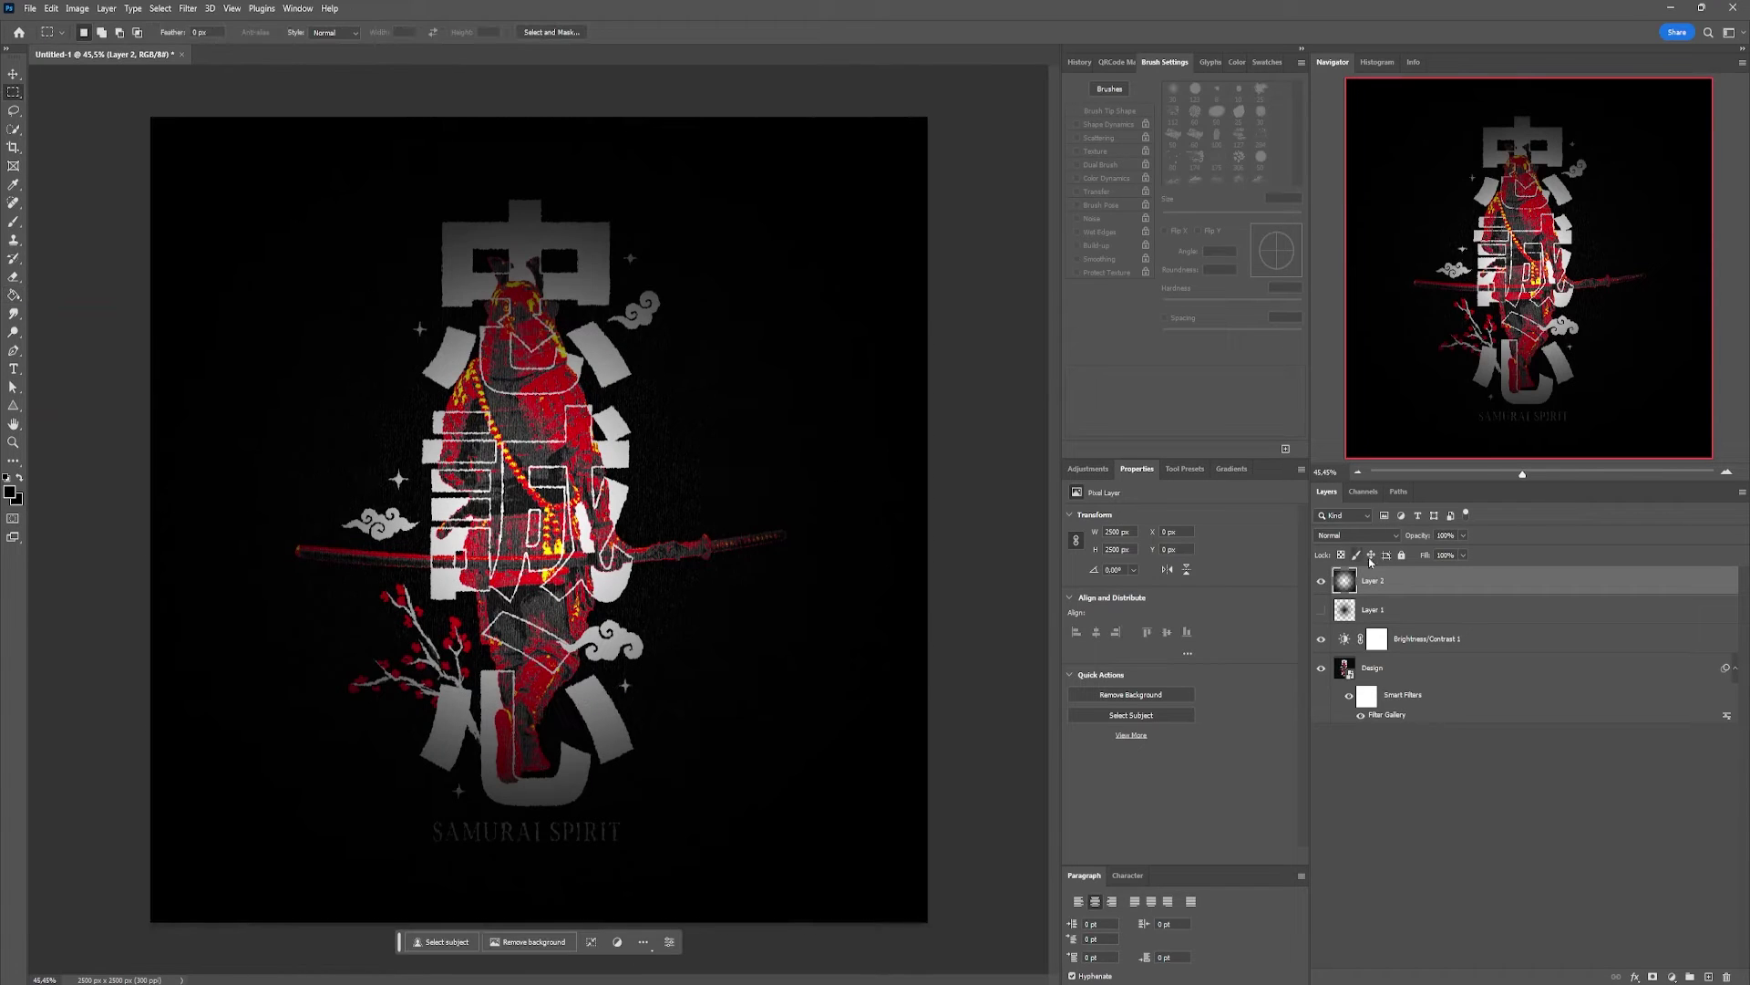
Step: Enlarge the black vignette layer around its centre to about 3250 px wide with Free Transform
{"action": "scroll", "coordinate": [703, 496], "scroll_direction": "down", "scroll_amount": 2}
{"action": "key", "text": "ctrl+t"}
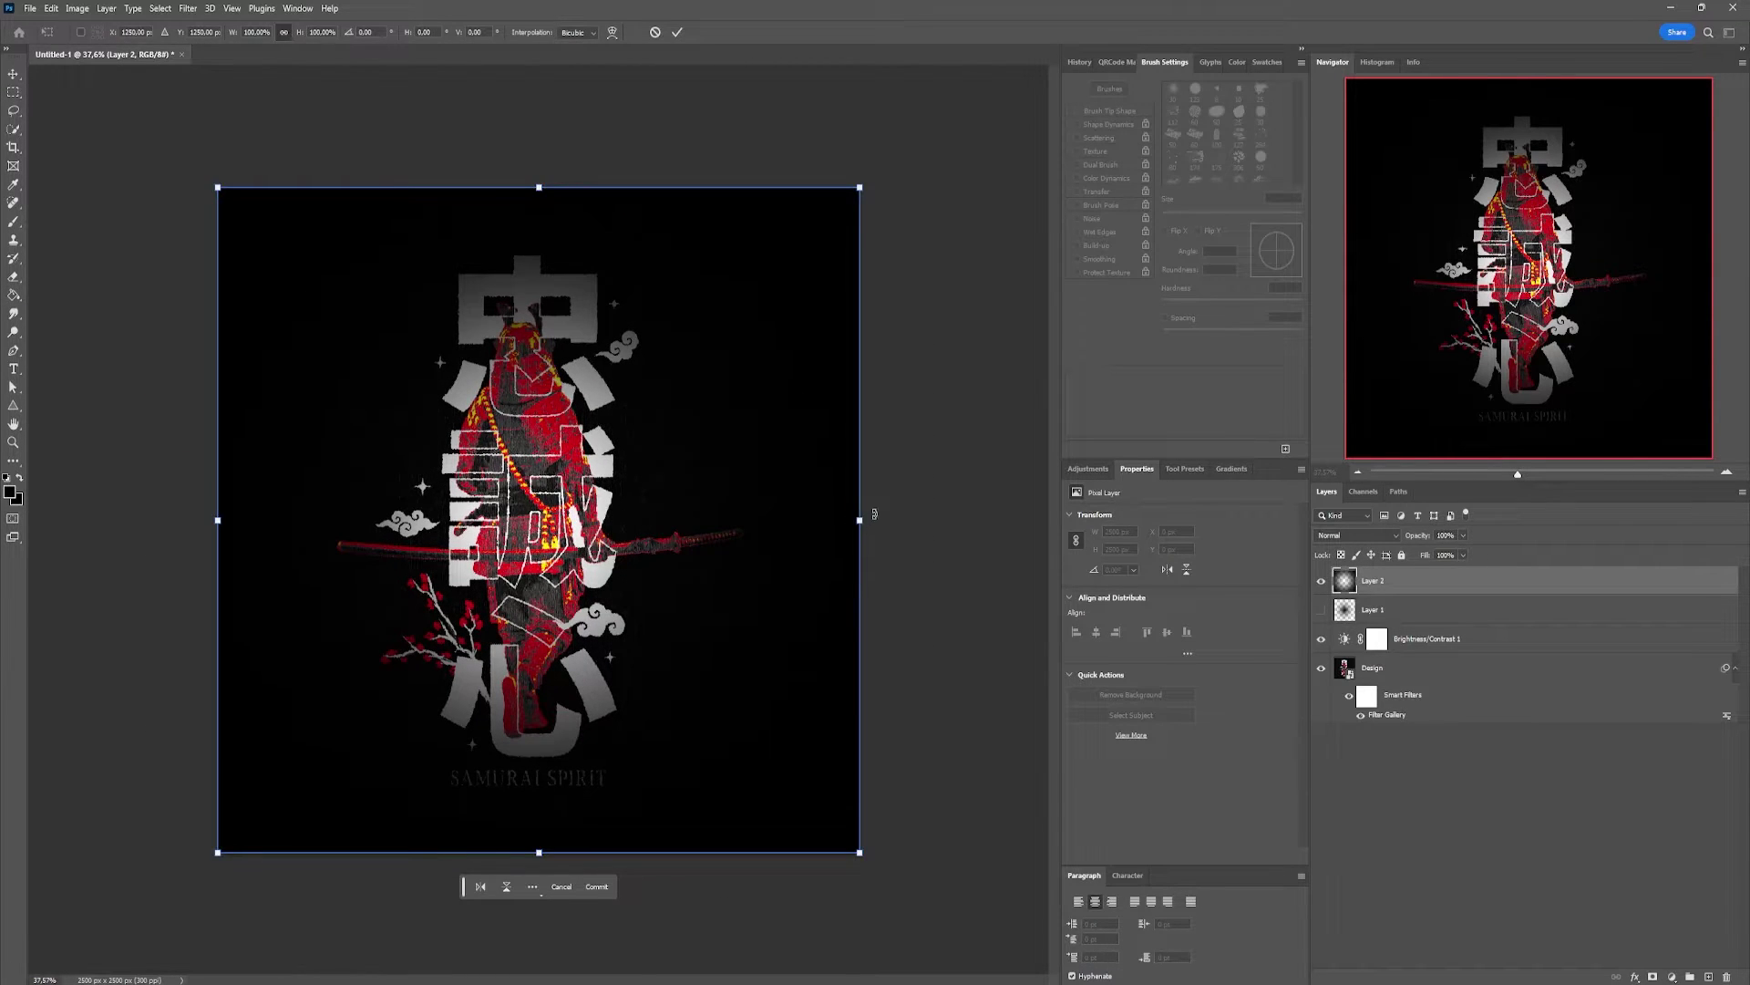
{"action": "left_click_drag", "start_coordinate": [874, 514], "coordinate": [780, 490]}
{"action": "key", "text": "Return"}
{"action": "key", "text": "m"}
{"action": "key", "text": "ctrl+0"}
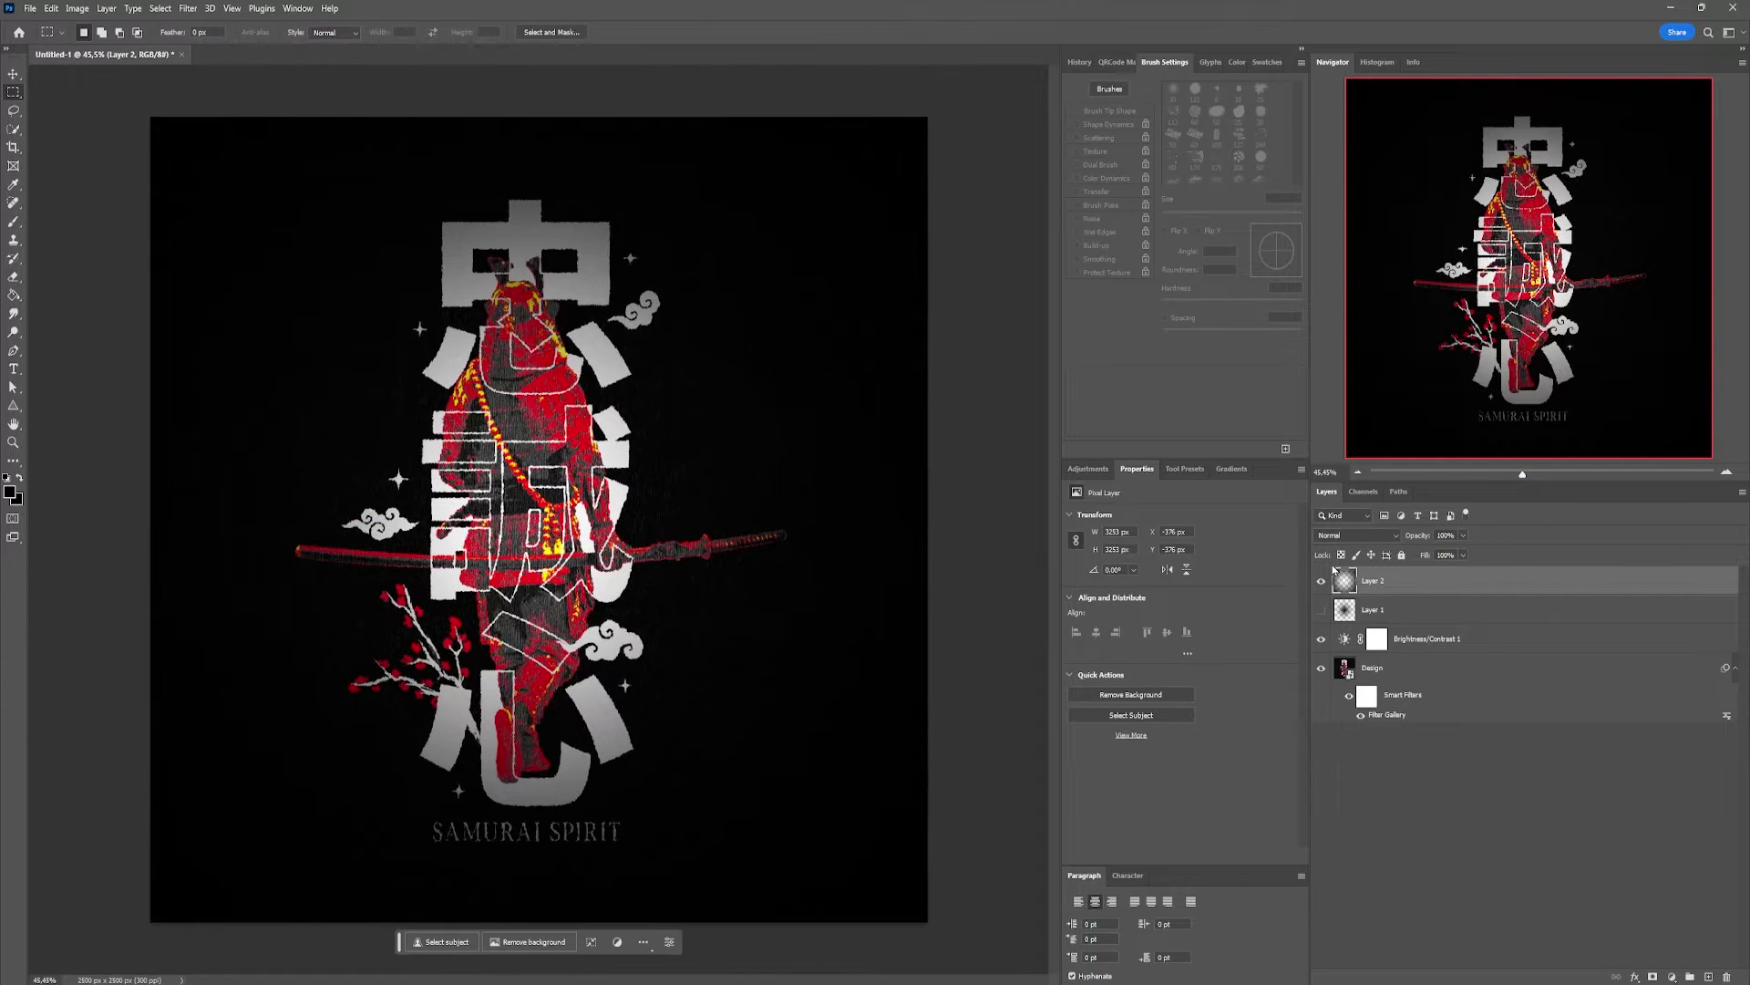
Step: Set the vignette layer's blend mode to Overlay and its fill to 48%
{"action": "left_click", "coordinate": [1388, 537]}
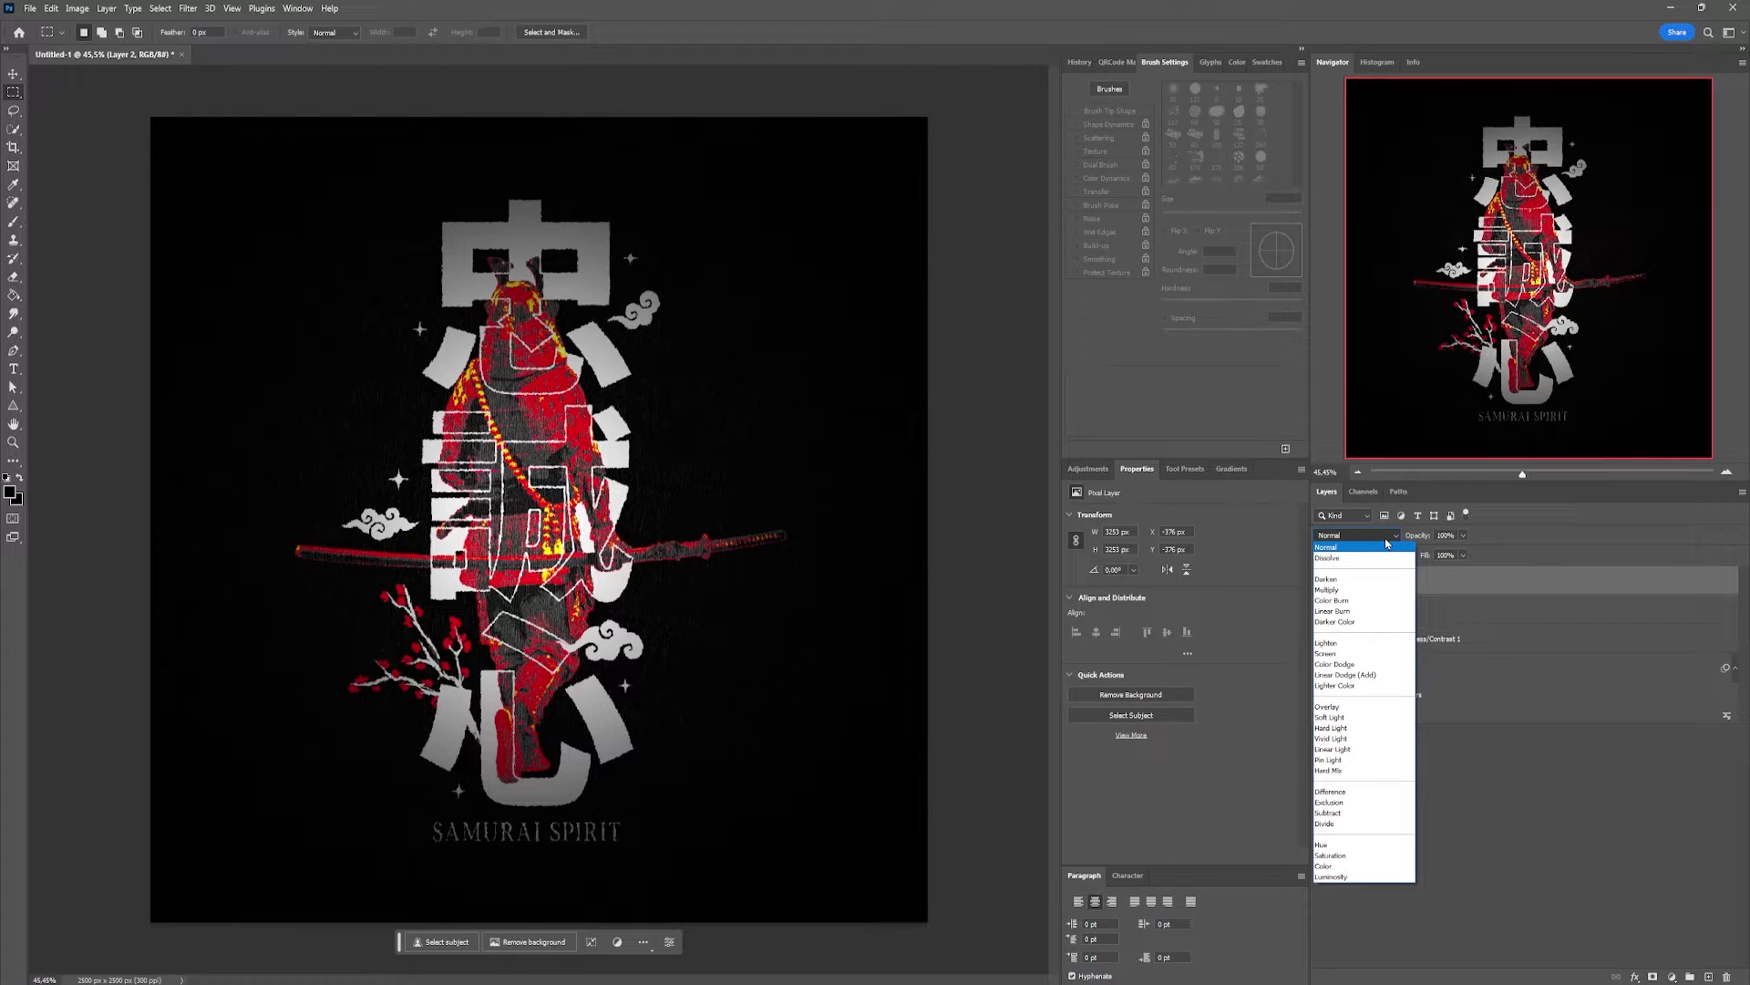
{"action": "left_click", "coordinate": [1362, 711]}
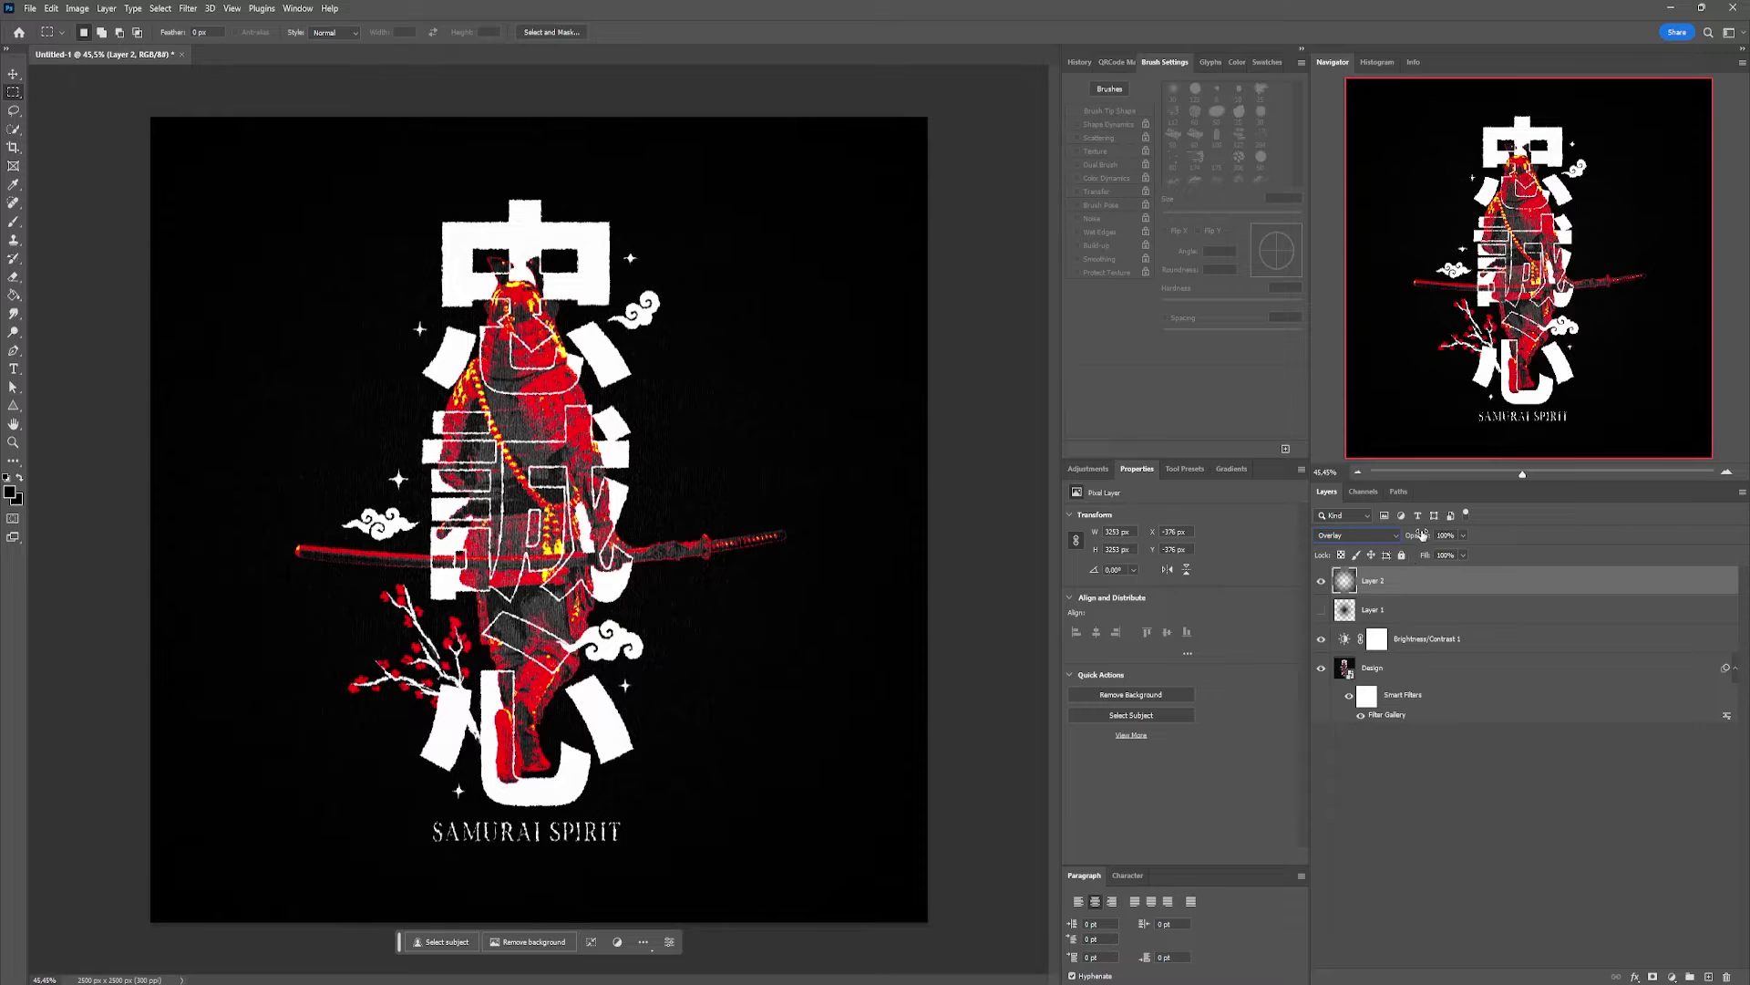
{"action": "left_click_drag", "start_coordinate": [1425, 555], "coordinate": [1387, 558]}
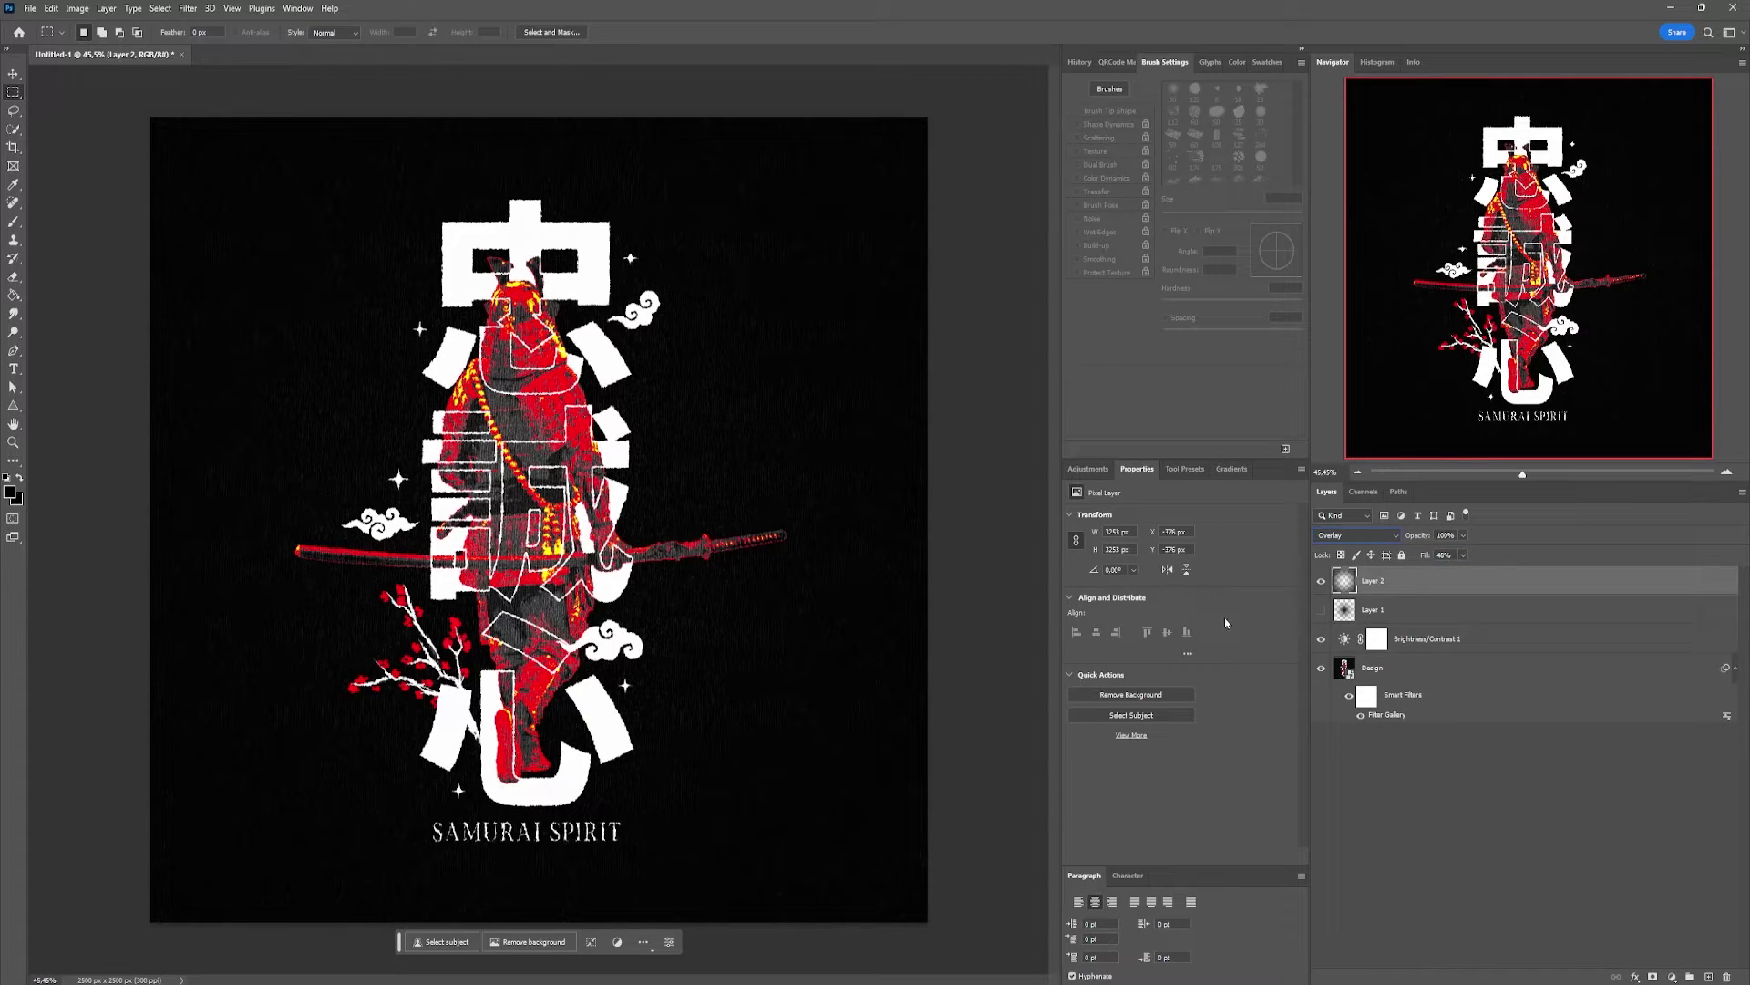
Step: Delete the hidden painted spot layer and set the Brightness/Contrast adjustment's brightness to 54
{"action": "key", "text": "ctrl+t"}
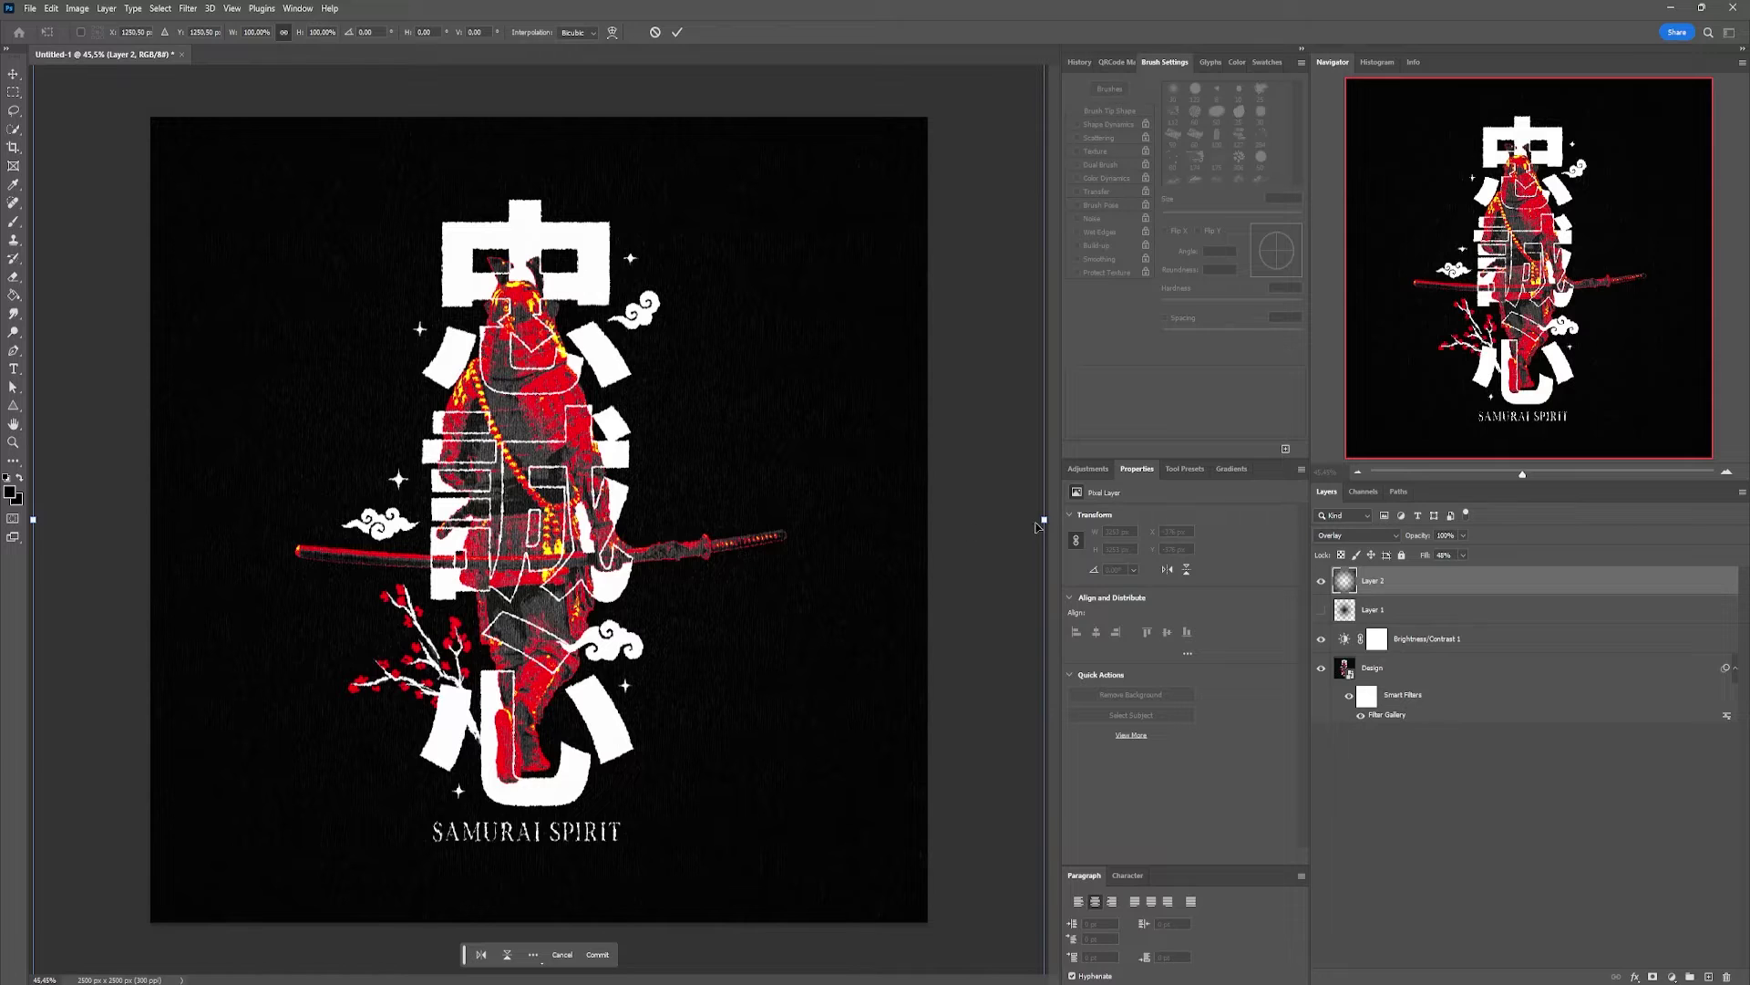
{"action": "key", "text": "Return"}
{"action": "left_click", "coordinate": [1405, 615]}
{"action": "key", "text": "Delete"}
{"action": "left_click_drag", "start_coordinate": [1203, 556], "coordinate": [1221, 555]}
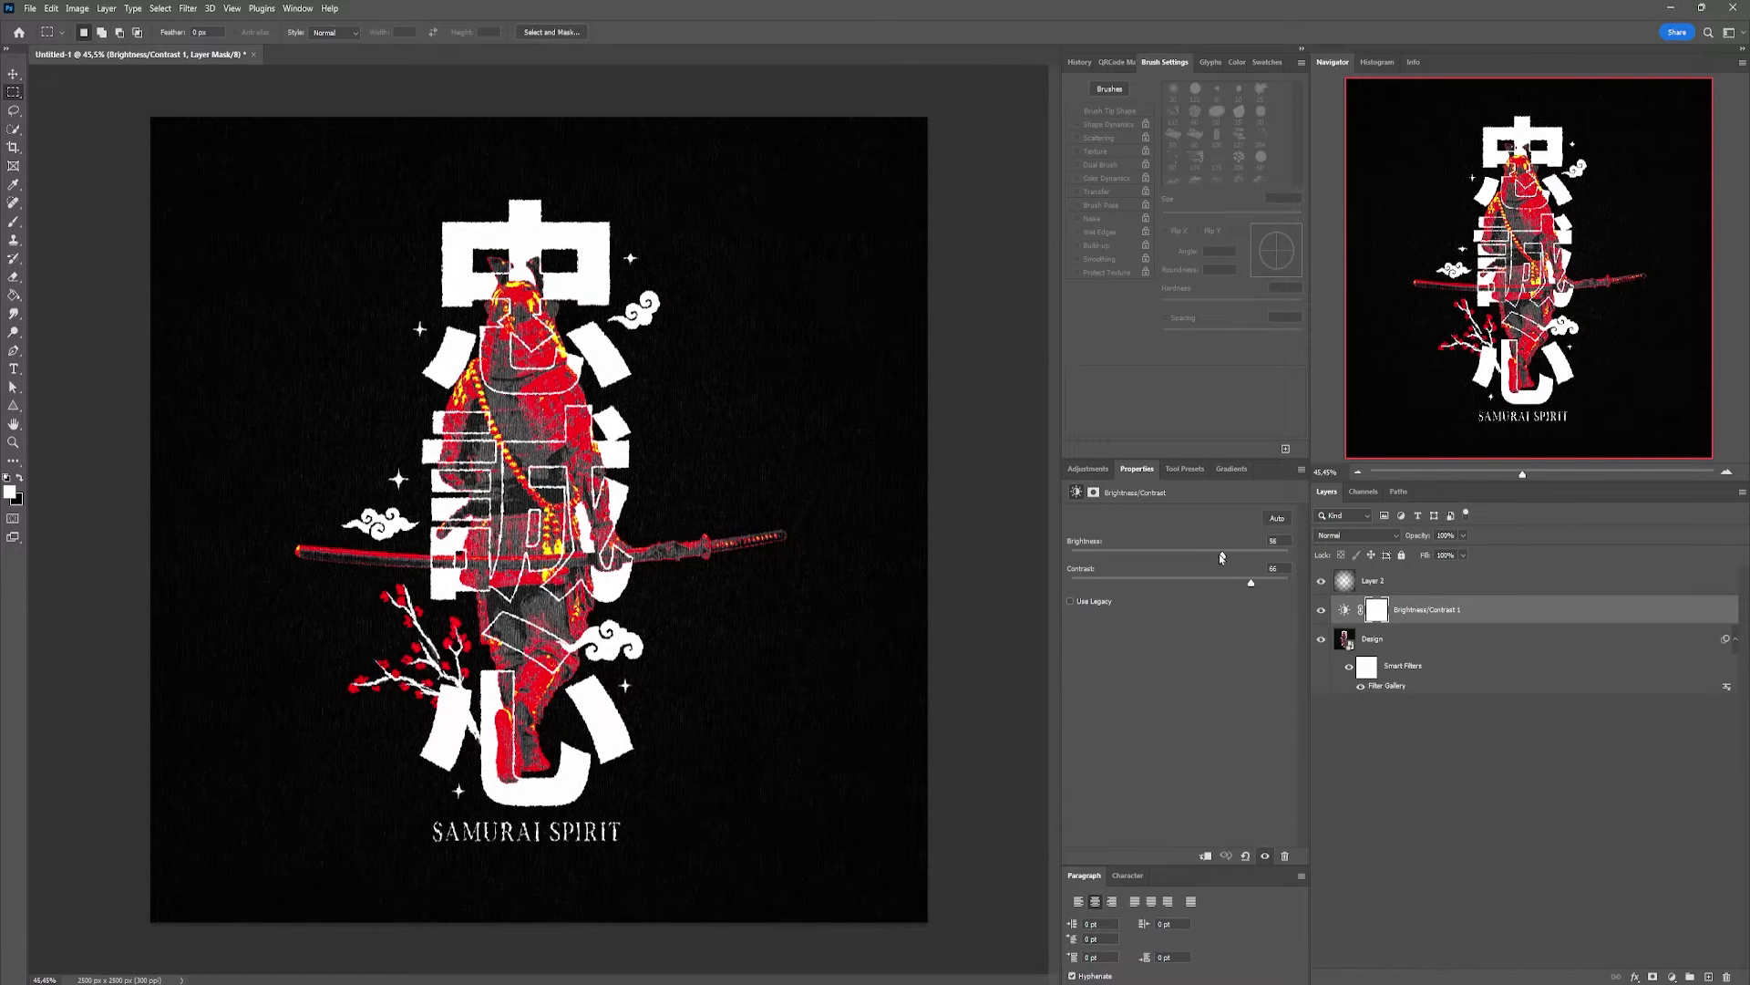
Step: Turn on CMYK proof colors and scale the vignette layer up to about 119%
{"action": "left_click", "coordinate": [1378, 581]}
{"action": "scroll", "coordinate": [827, 524], "scroll_direction": "down", "scroll_amount": 6}
{"action": "key", "text": "ctrl+y"}
{"action": "key", "text": "ctrl+t"}
{"action": "key", "text": "Return"}
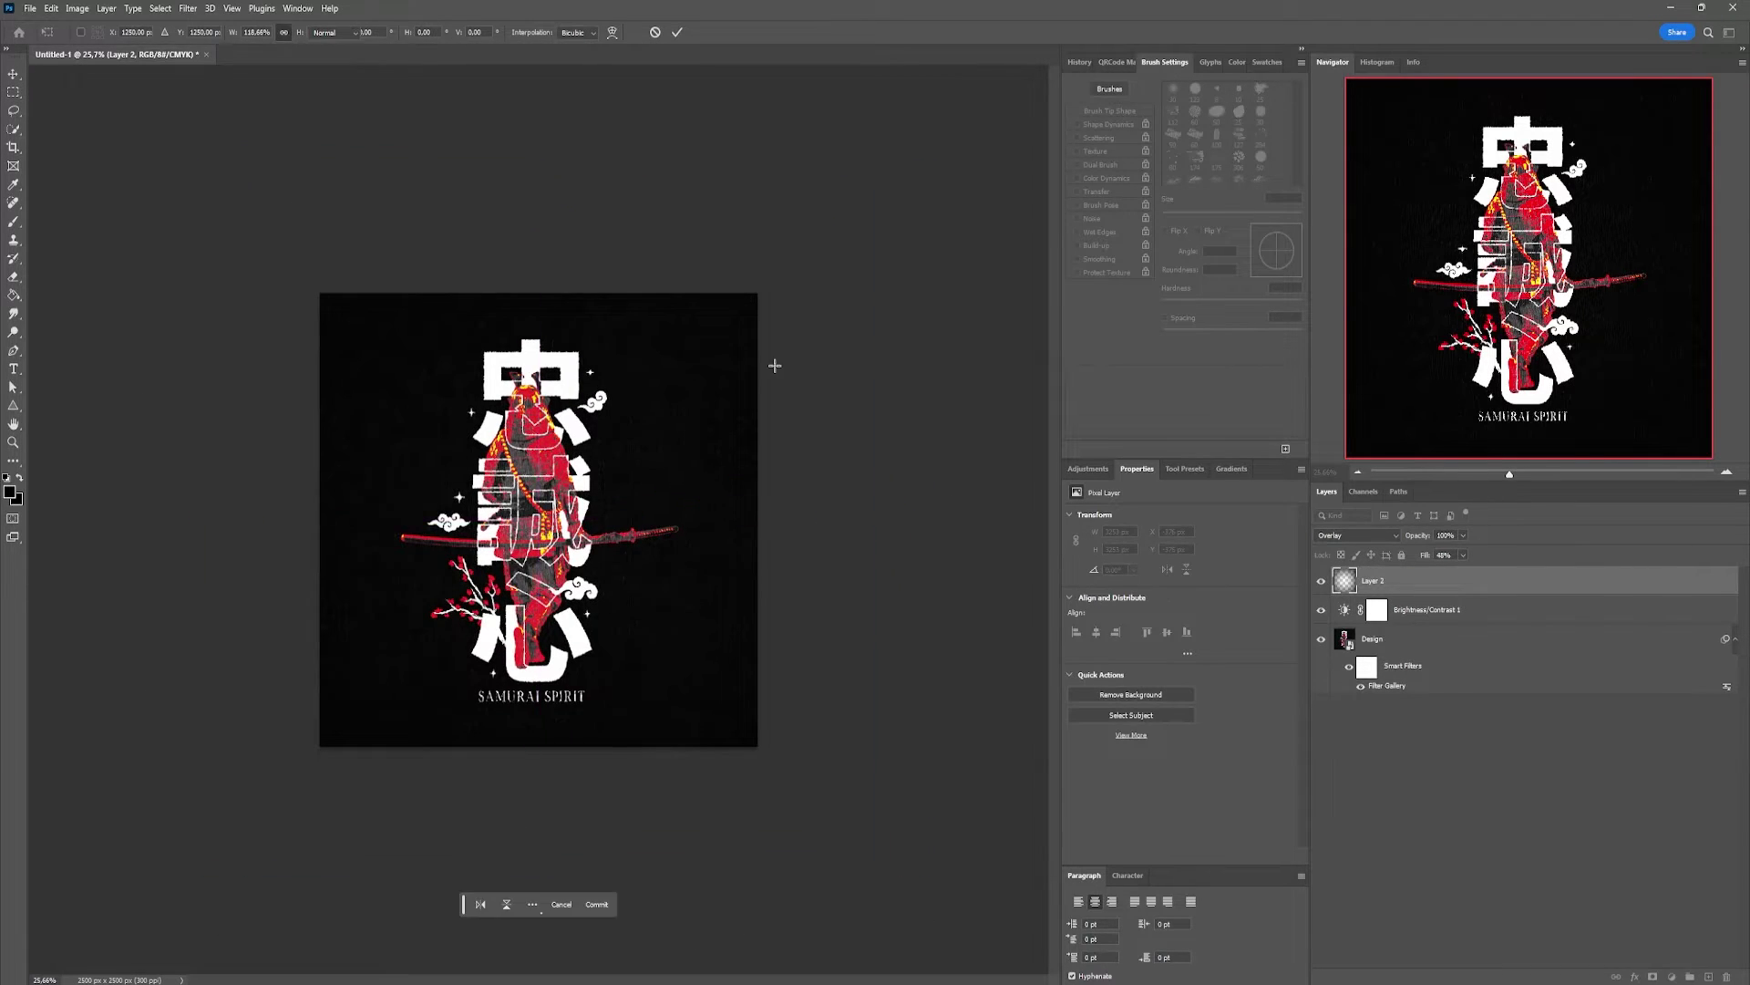
{"action": "scroll", "coordinate": [774, 364], "scroll_direction": "up", "scroll_amount": 3}
Step: Set the Brightness/Contrast adjustment's contrast to 96 and check the design at different zoom levels
{"action": "left_click", "coordinate": [1411, 612]}
{"action": "left_click_drag", "start_coordinate": [1252, 581], "coordinate": [1283, 582]}
{"action": "scroll", "coordinate": [561, 460], "scroll_direction": "up", "scroll_amount": 6}
{"action": "scroll", "coordinate": [395, 449], "scroll_direction": "down", "scroll_amount": 6}
{"action": "scroll", "coordinate": [339, 440], "scroll_direction": "up", "scroll_amount": 1}
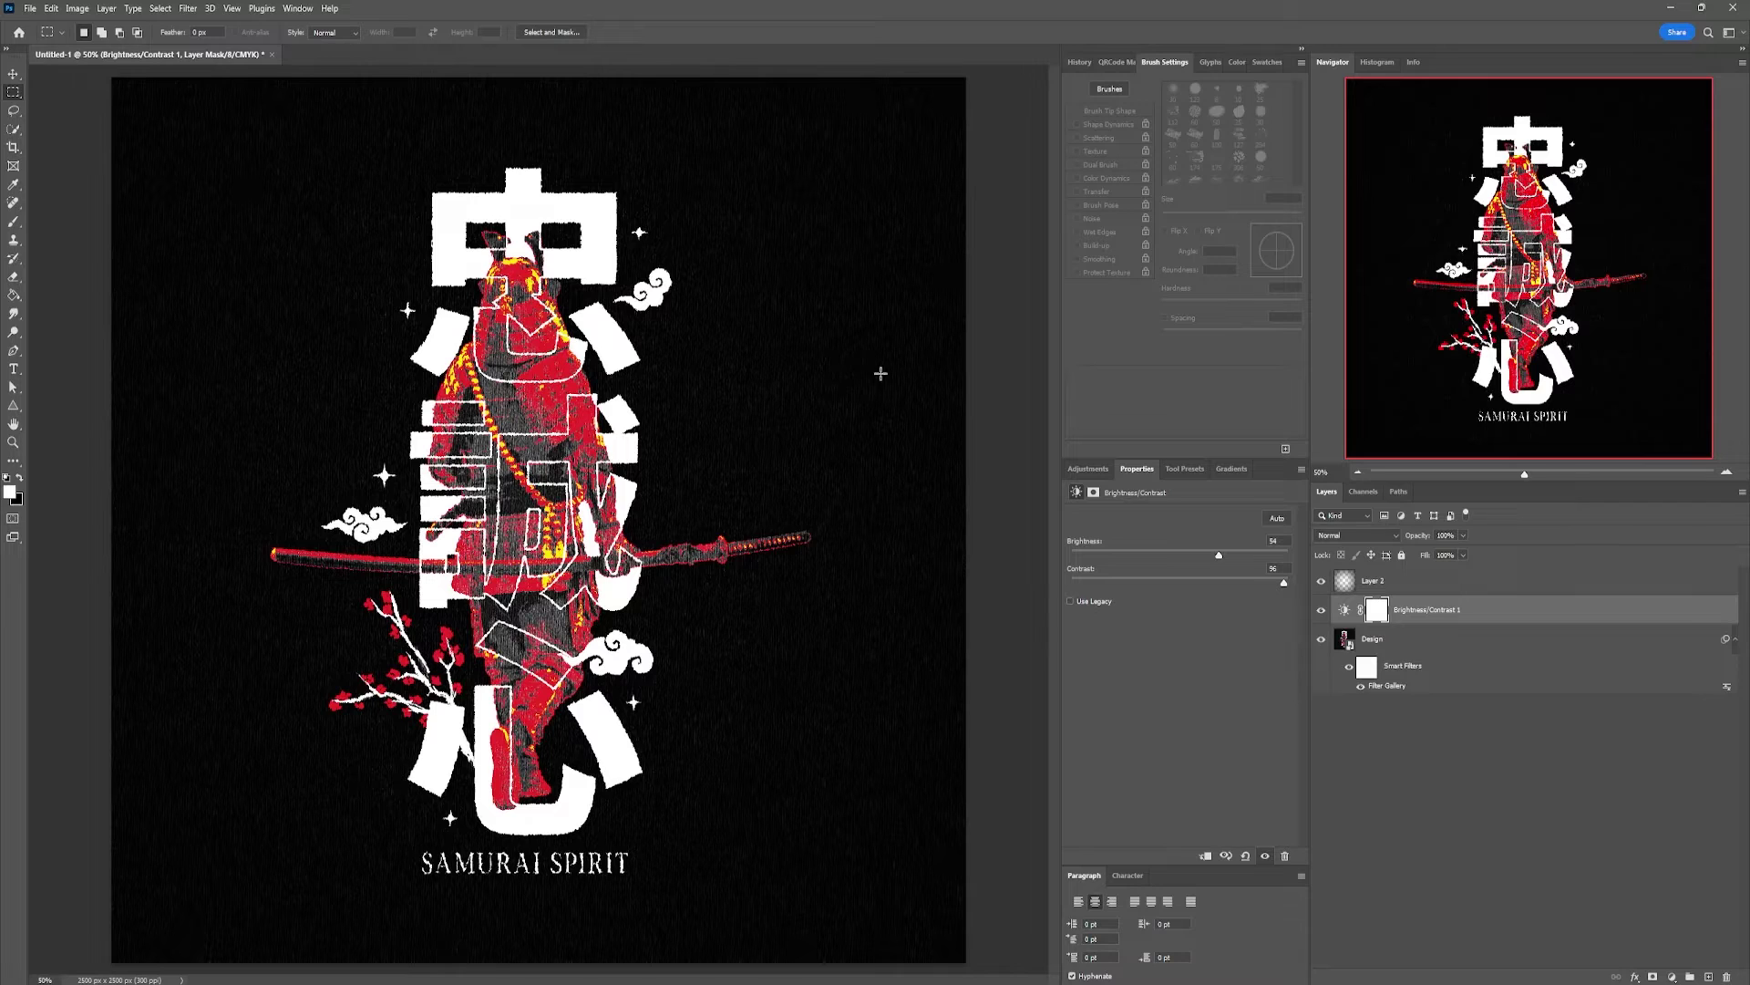
Step: Open the contents of the Design smart object and hide the samurai artwork layer
{"action": "left_click", "coordinate": [1340, 638]}
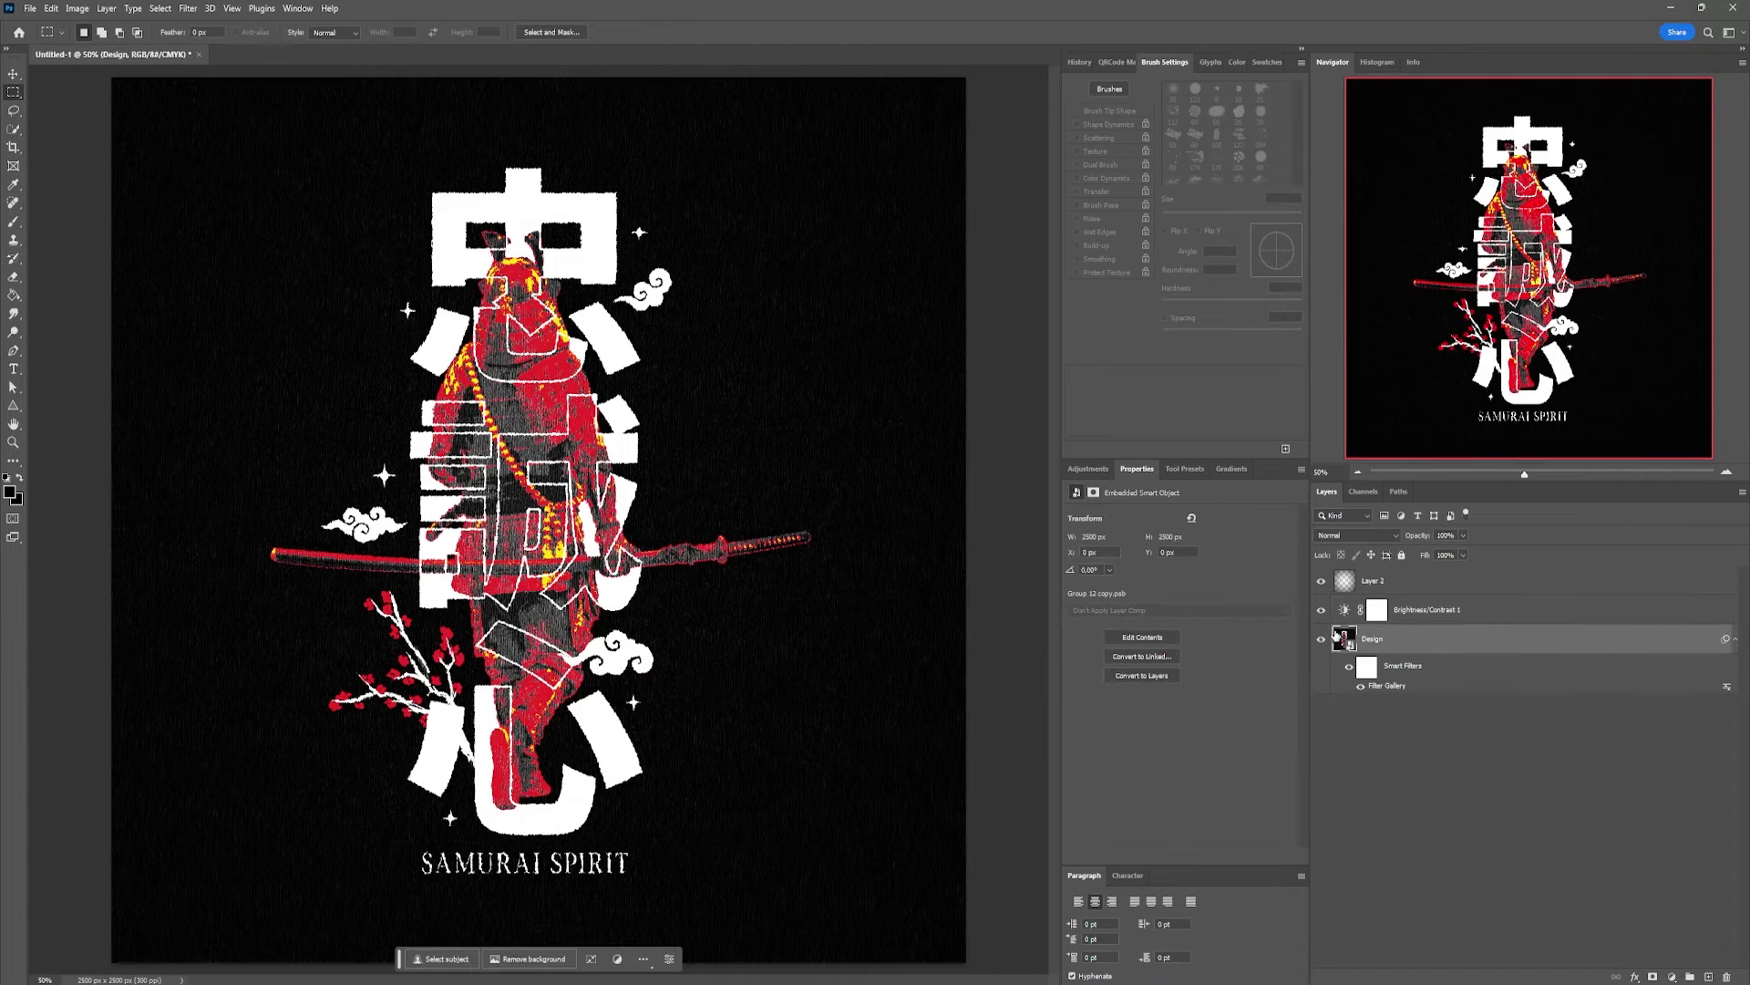
{"action": "double_click", "coordinate": [1337, 635]}
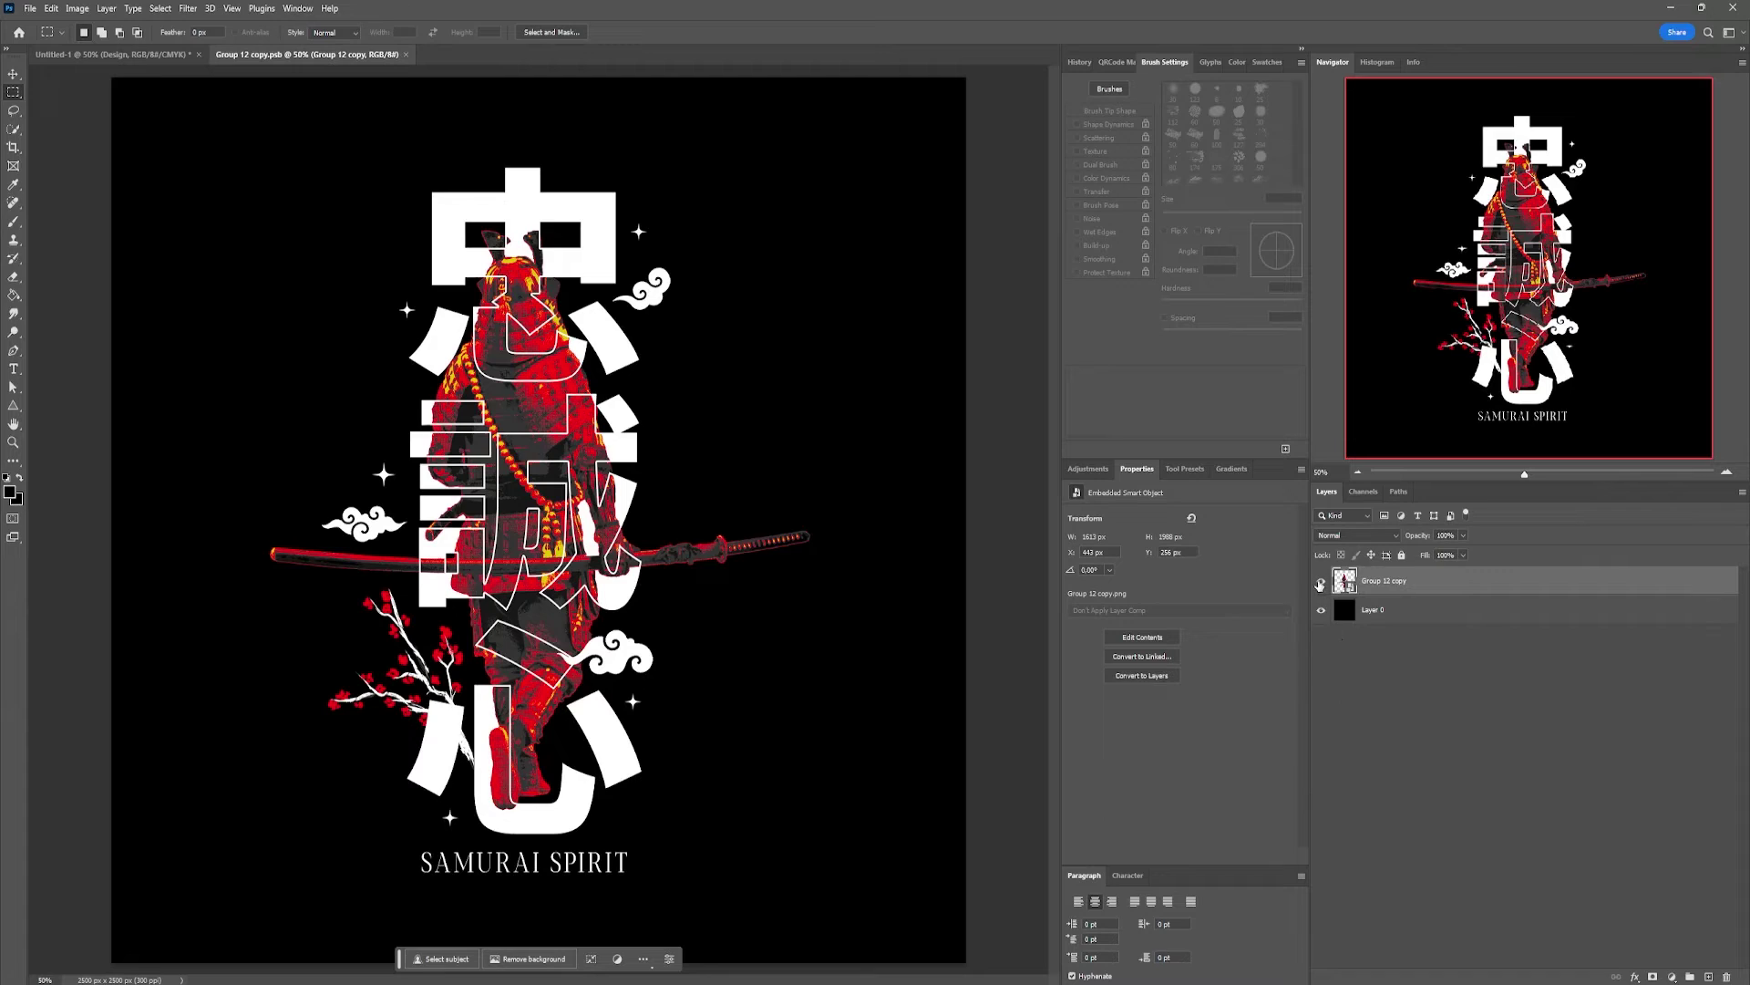
{"action": "left_click", "coordinate": [1320, 583]}
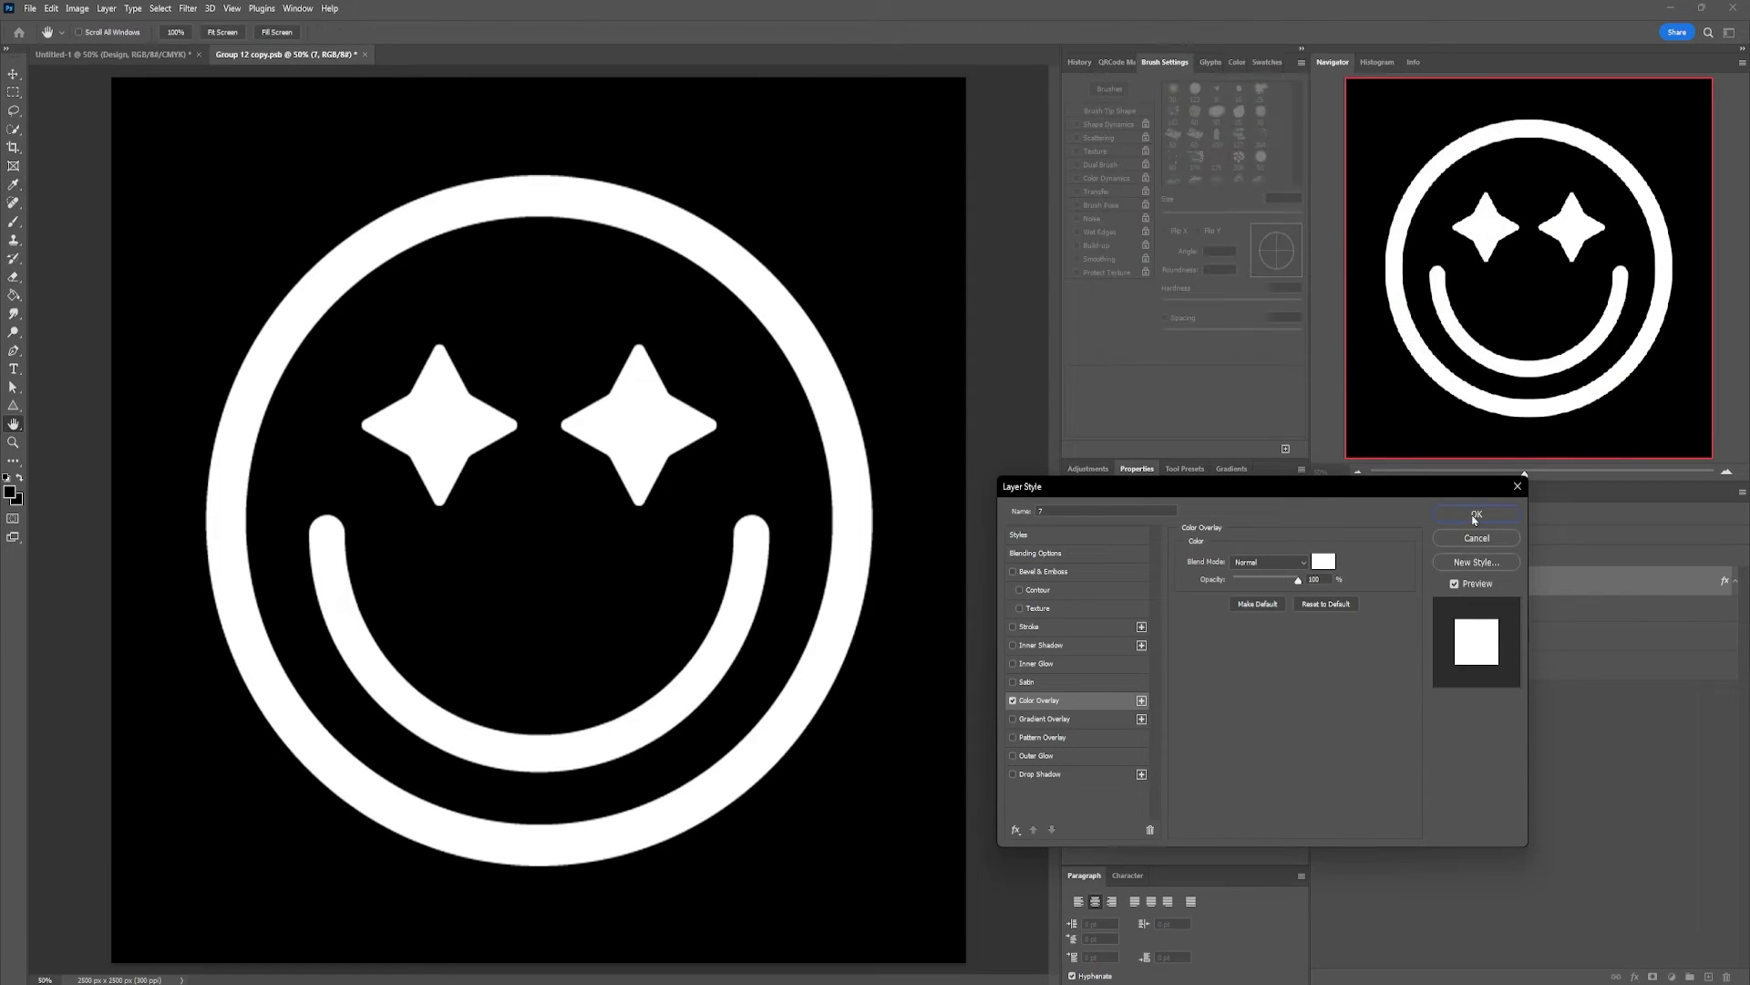
Step: Apply a white Color Overlay at 100% opacity to the smiley artwork and save the smart object
{"action": "left_click", "coordinate": [1476, 514]}
{"action": "key", "text": "ctrl+0"}
{"action": "key", "text": "m"}
{"action": "key", "text": "ctrl+s"}
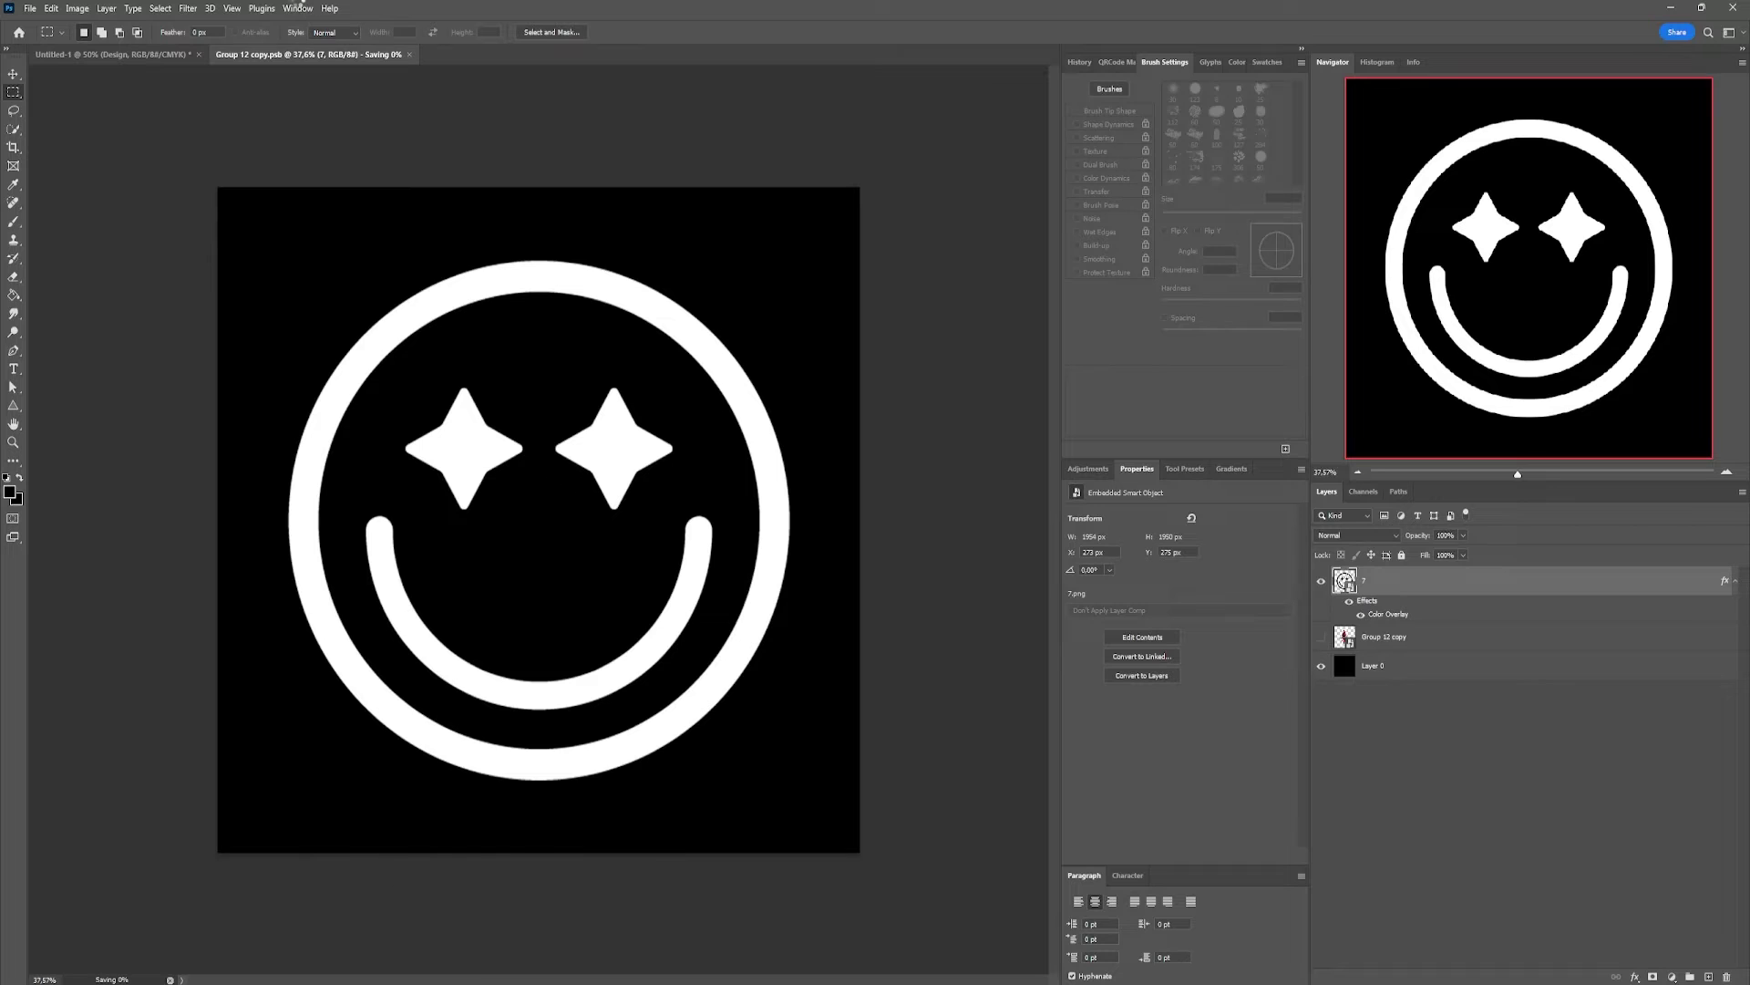
Step: Return to the main document and examine the fabric texture on the smiley's edges up close
{"action": "left_click", "coordinate": [157, 55]}
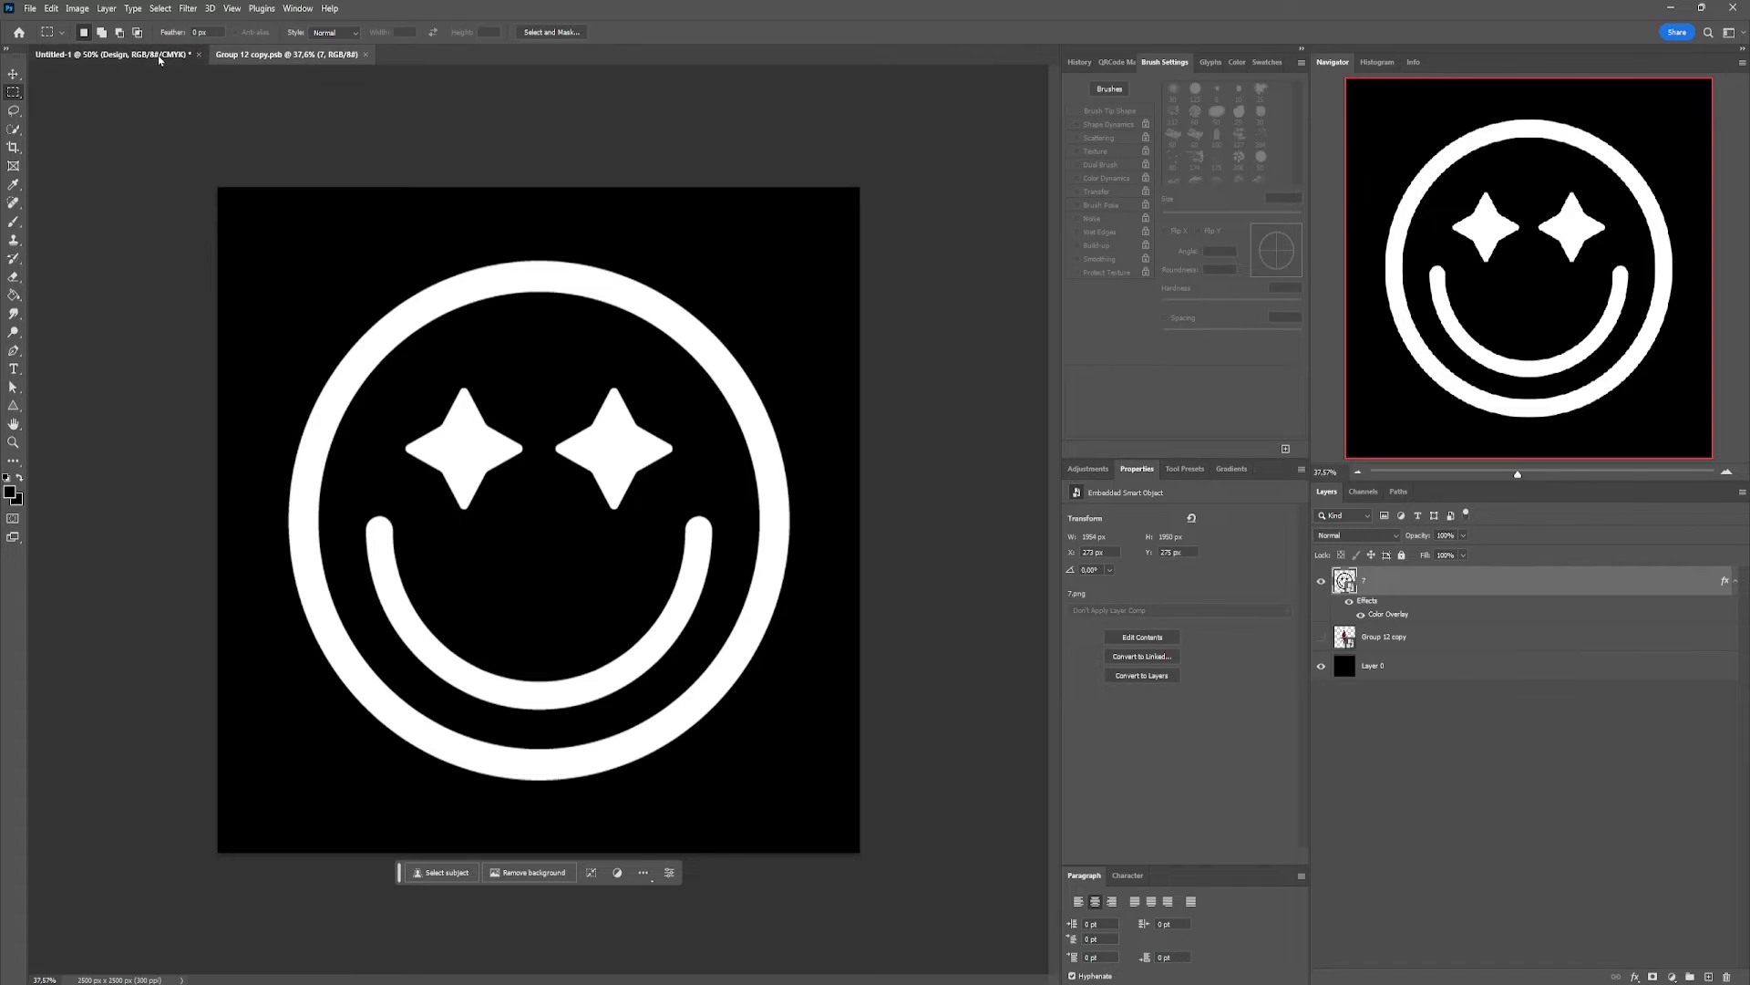
{"action": "scroll", "coordinate": [747, 547], "scroll_direction": "up", "scroll_amount": 8}
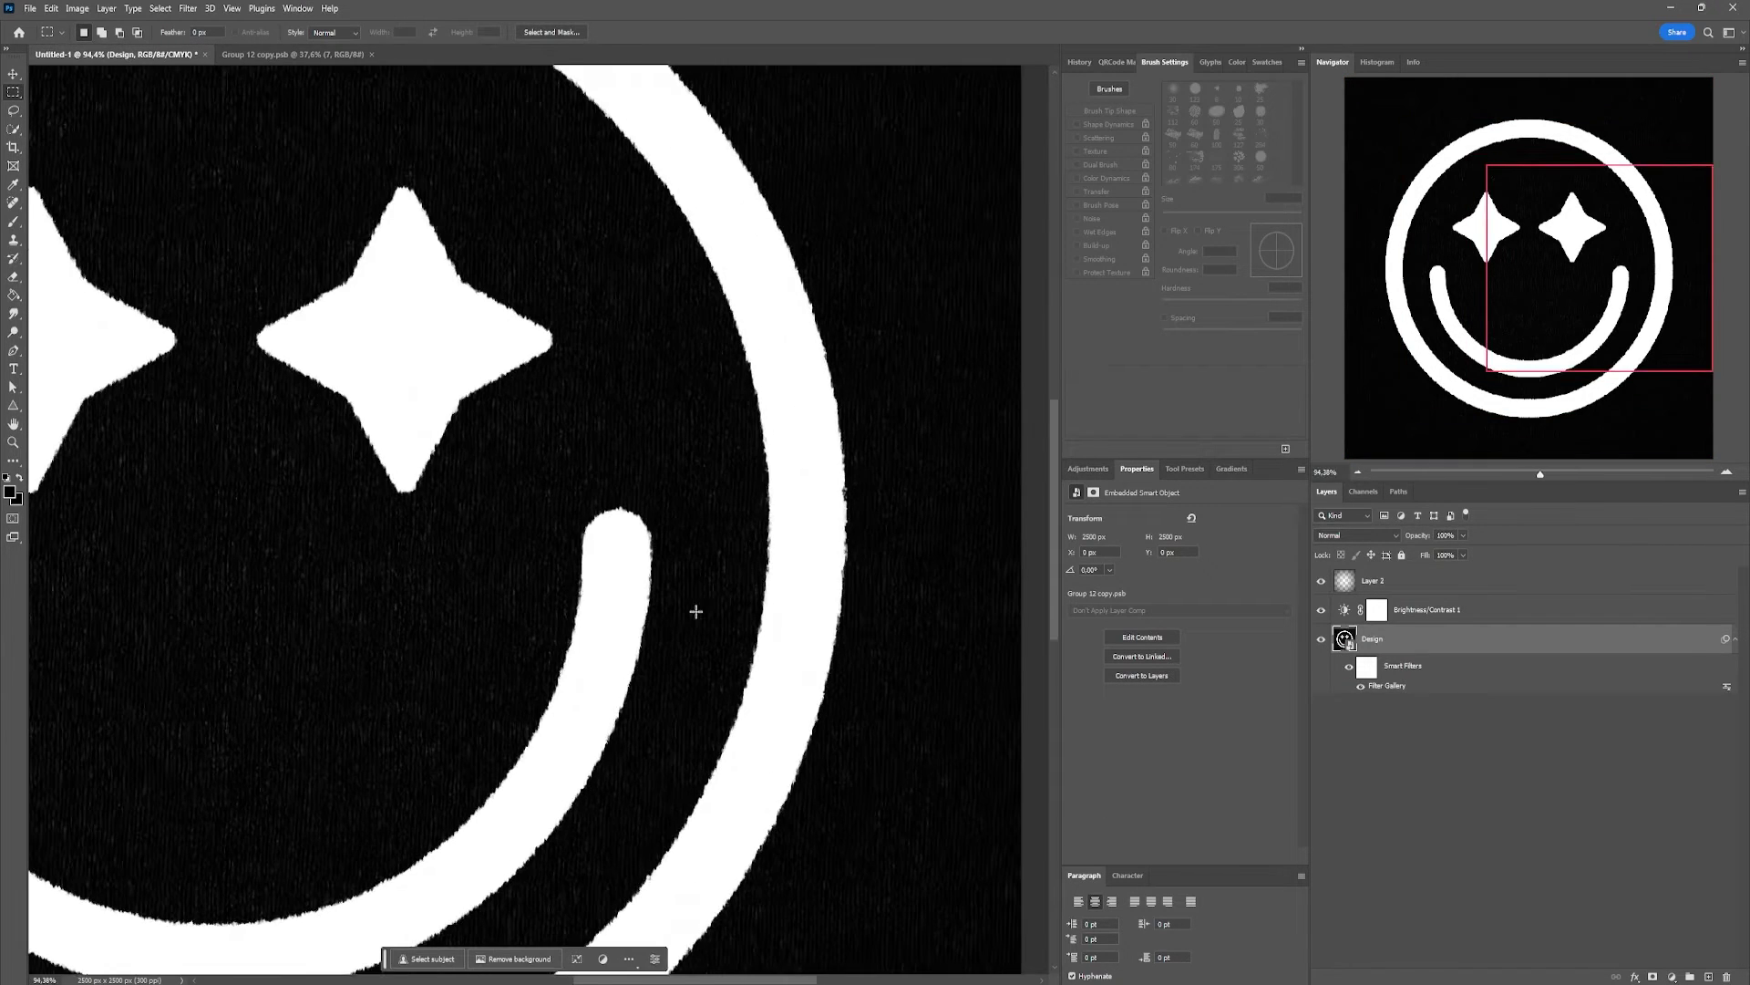
{"action": "scroll", "coordinate": [688, 616], "scroll_direction": "down", "scroll_amount": 8}
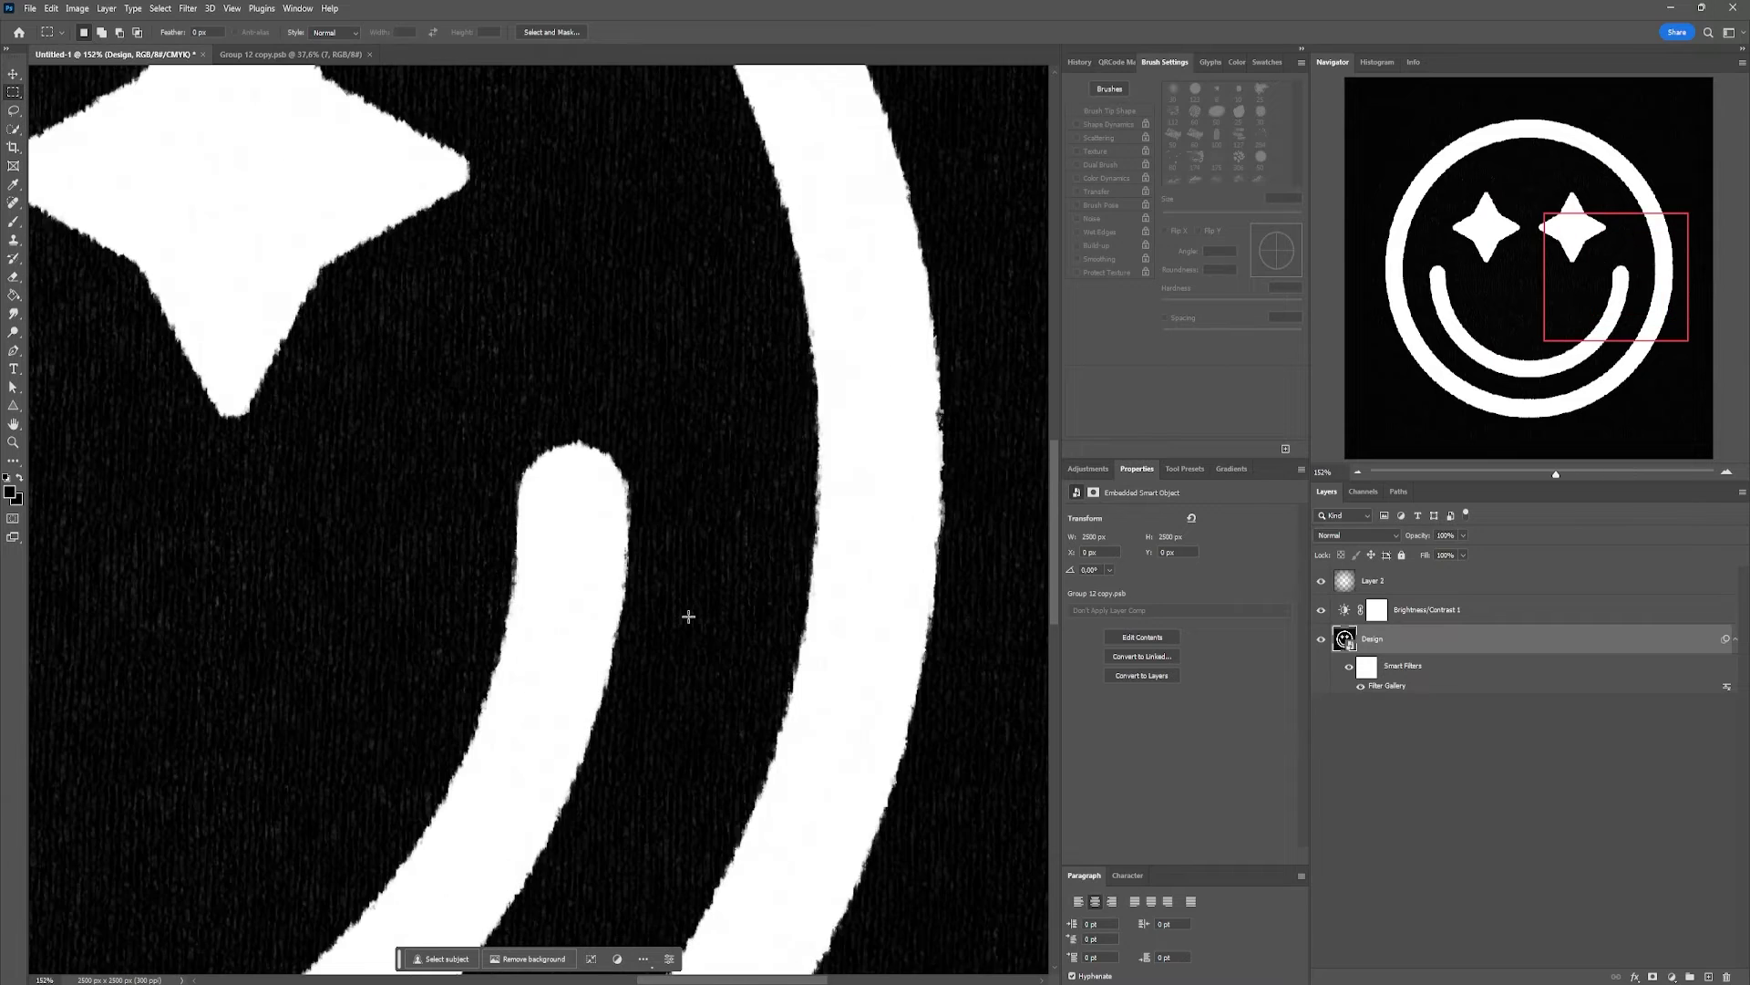
{"action": "scroll", "coordinate": [447, 584], "scroll_direction": "down", "scroll_amount": 1}
{"action": "scroll", "coordinate": [415, 584], "scroll_direction": "up", "scroll_amount": 2}
{"action": "scroll", "coordinate": [395, 586], "scroll_direction": "down", "scroll_amount": 2}
Step: Reopen the smart object's contents, select the black background layer, and set the foreground color to bright green 60f85c
{"action": "double_click", "coordinate": [1351, 643]}
{"action": "left_click", "coordinate": [1351, 666]}
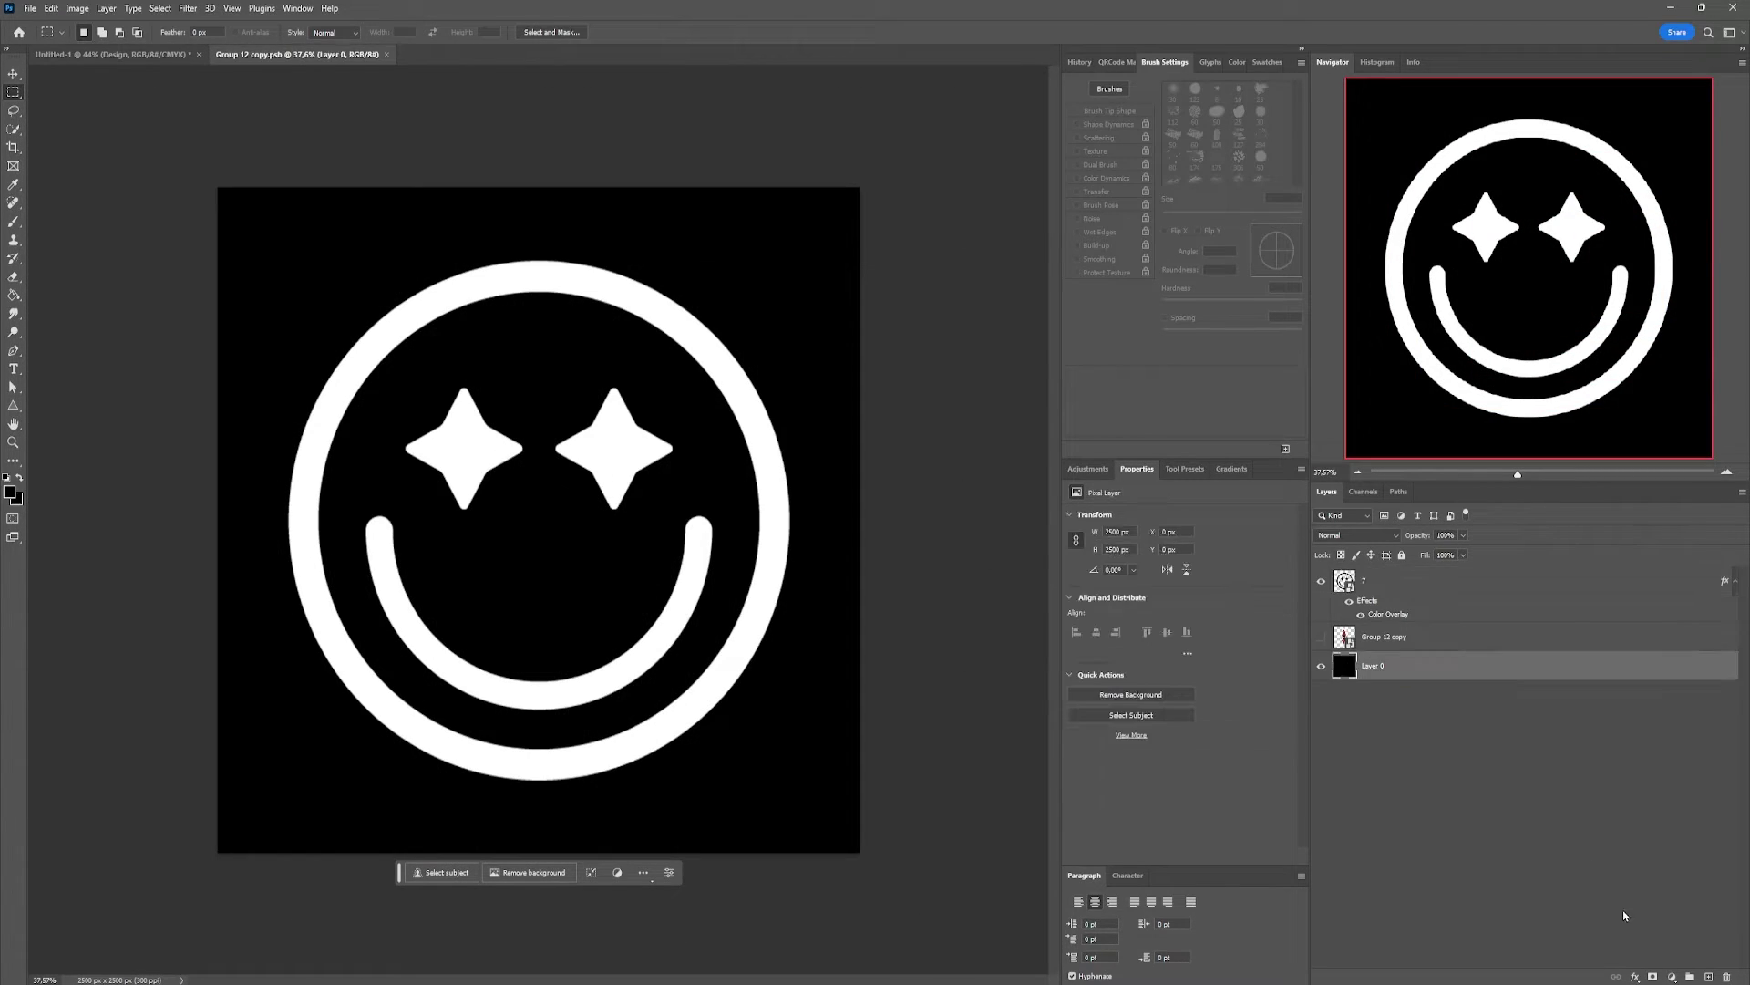
{"action": "left_click", "coordinate": [6, 479]}
{"action": "left_click", "coordinate": [9, 491]}
{"action": "left_click", "coordinate": [1223, 86]}
{"action": "left_click", "coordinate": [1305, 202]}
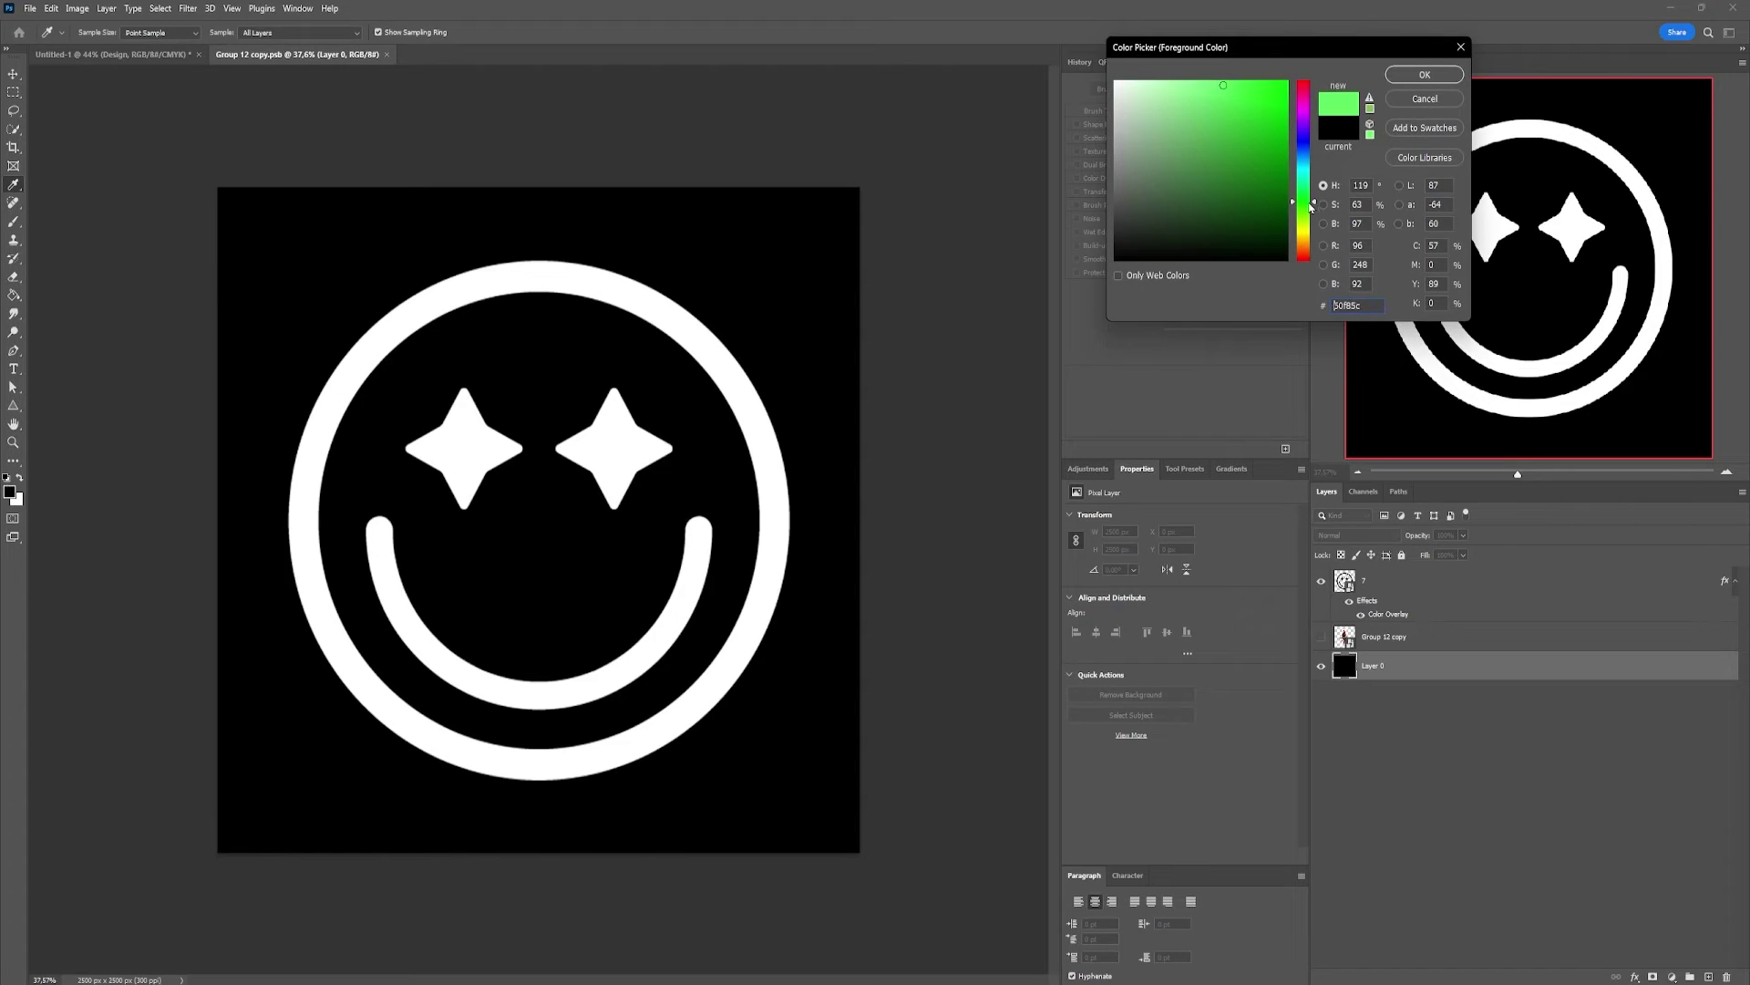
{"action": "left_click", "coordinate": [1425, 74]}
Step: Fill the background layer with the green foreground color and save the smart object
{"action": "key", "text": "g"}
{"action": "left_click", "coordinate": [764, 367]}
{"action": "key", "text": "ctrl+s"}
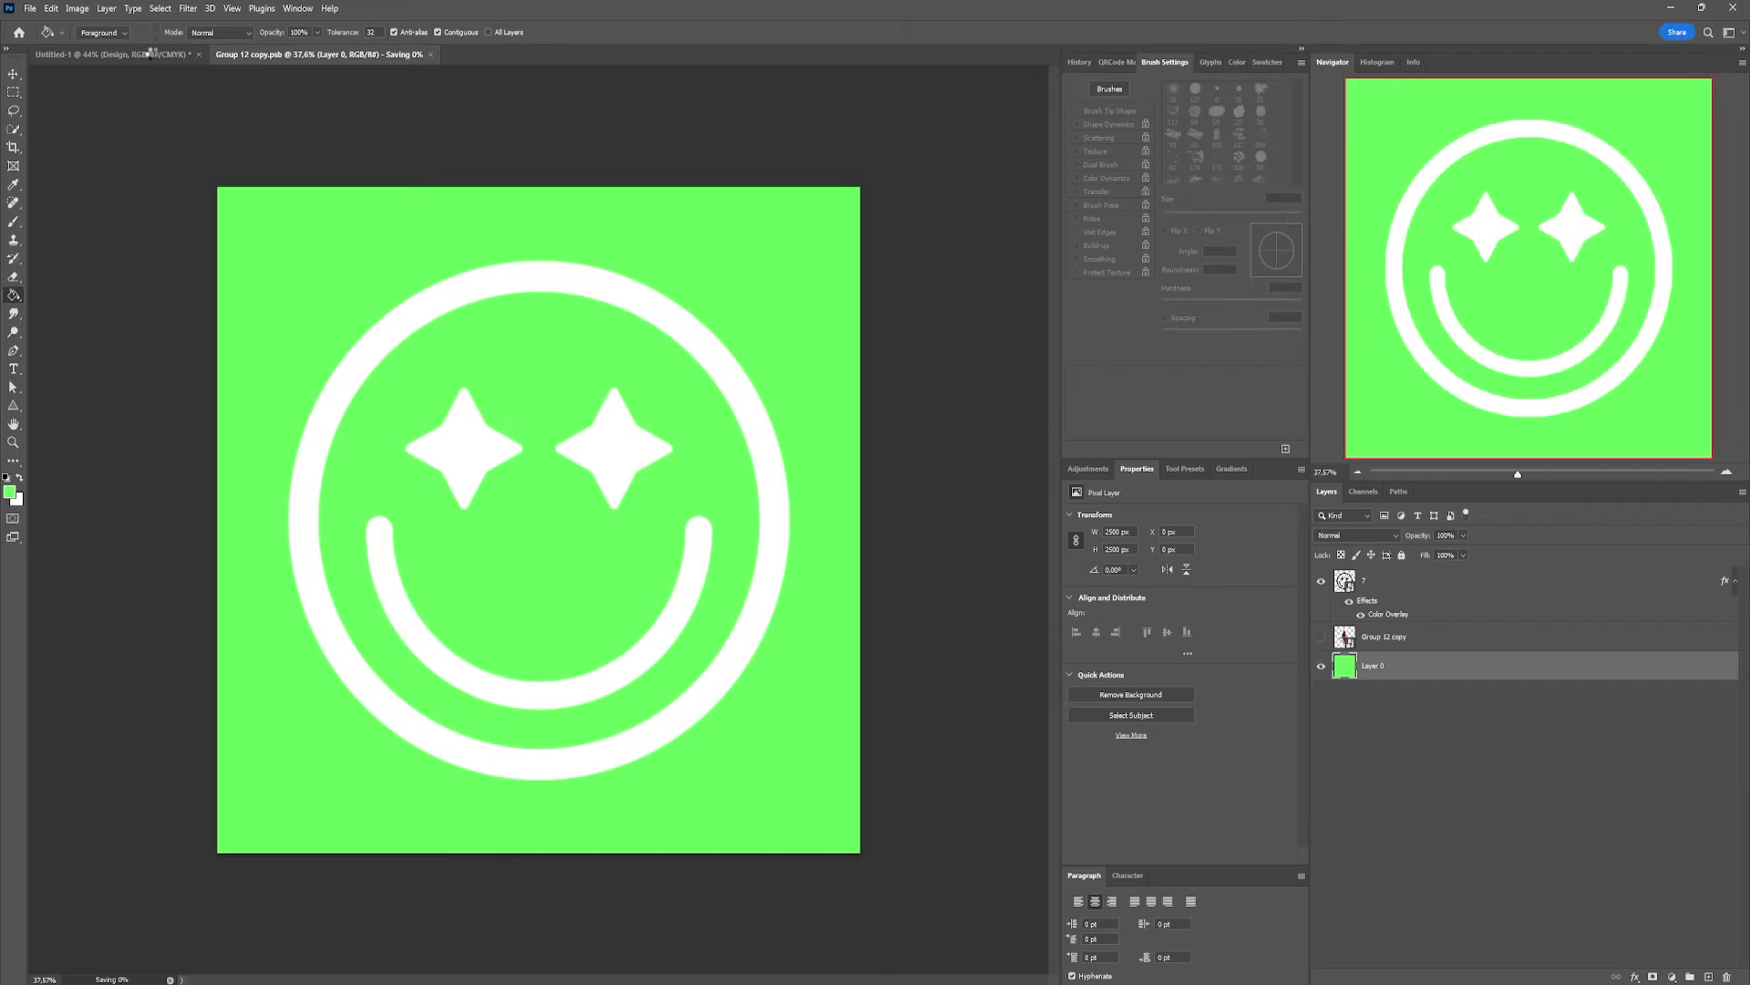
Step: Return to the main document, hide the vignette layer, and compare the texture with and without the Brightness/Contrast adjustment
{"action": "left_click", "coordinate": [151, 54]}
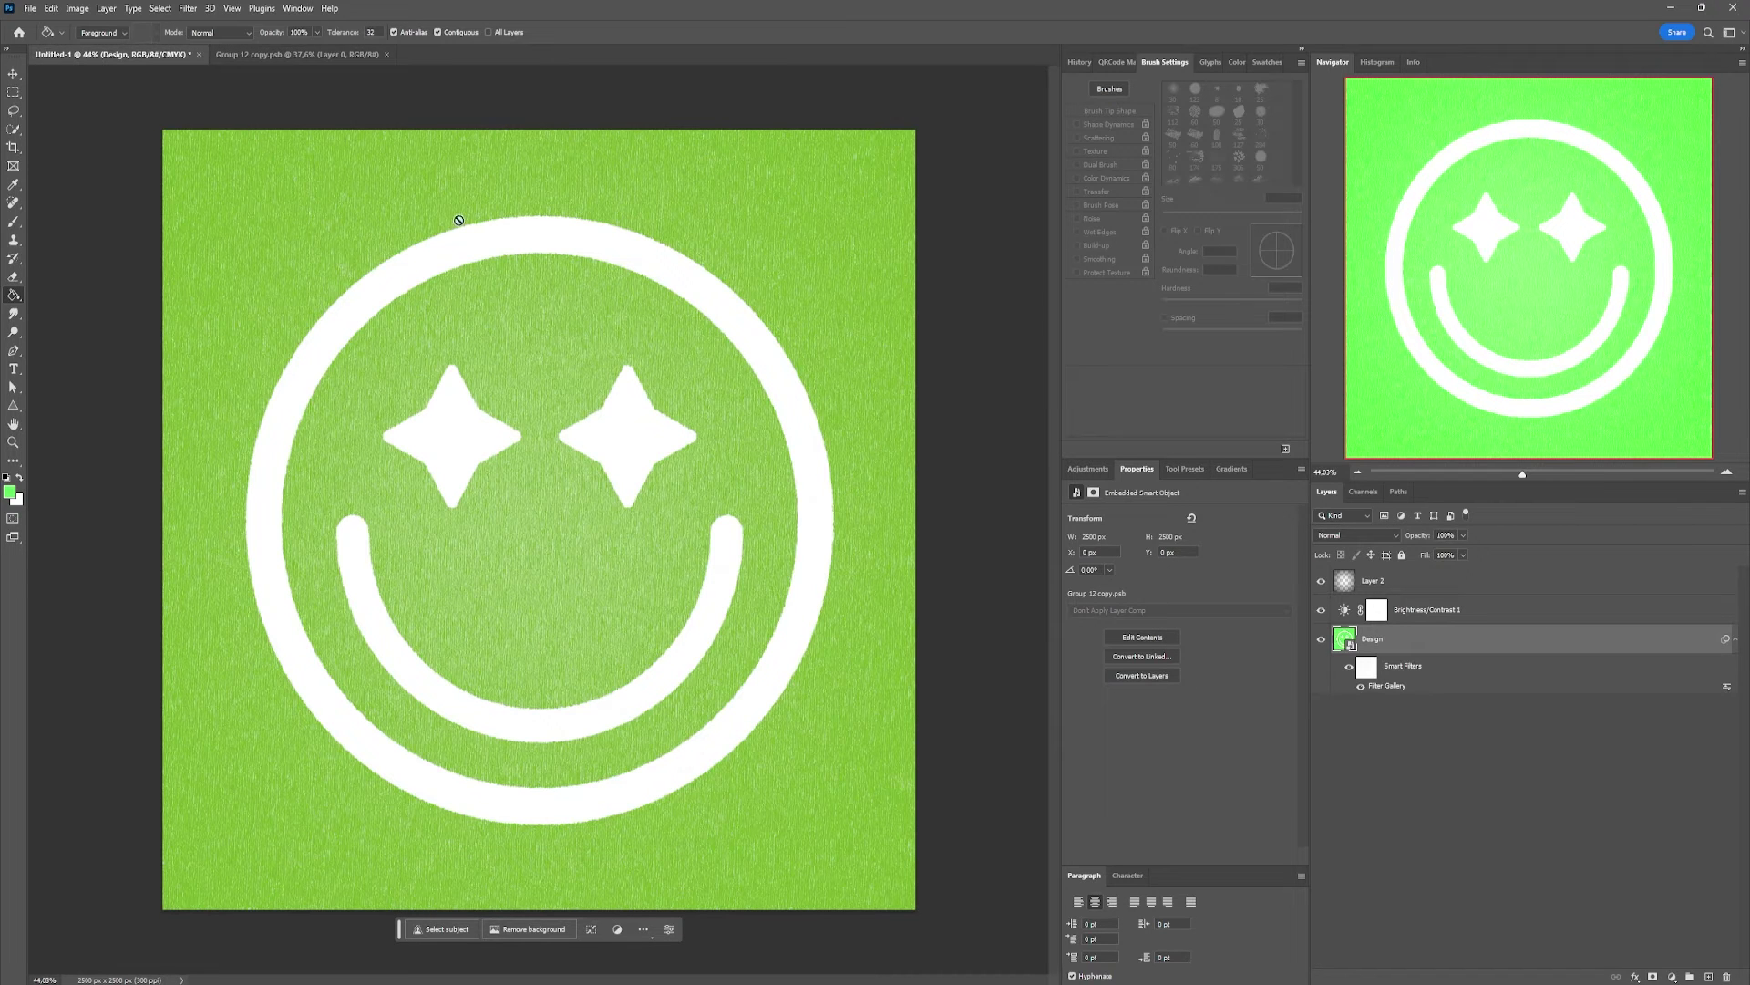
{"action": "left_click", "coordinate": [1319, 580]}
{"action": "left_click", "coordinate": [1326, 611]}
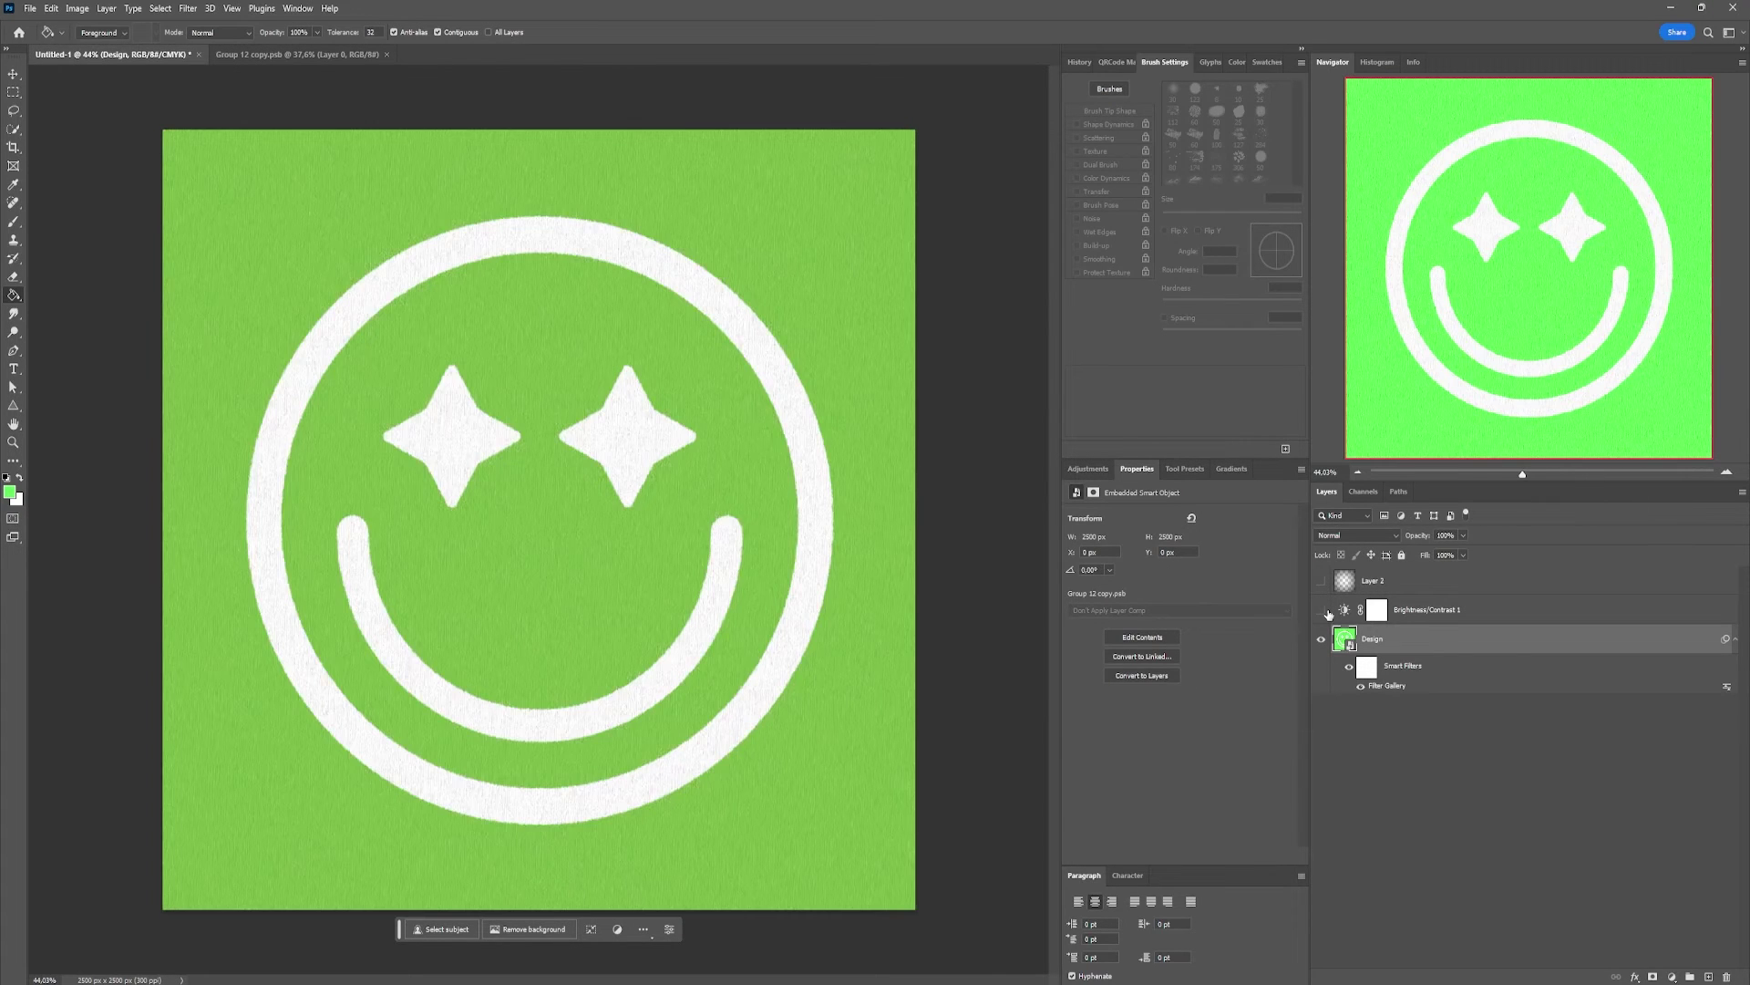
{"action": "left_click", "coordinate": [1323, 611]}
Step: Set the Brightness/Contrast adjustment's contrast to 100 and inspect the green fabric texture
{"action": "left_click", "coordinate": [1459, 620]}
{"action": "mouse_move", "coordinate": [1220, 558]}
{"action": "left_mouse_down"}
{"action": "mouse_move", "coordinate": [1182, 550]}
{"action": "mouse_move", "coordinate": [1217, 558]}
{"action": "left_mouse_up"}
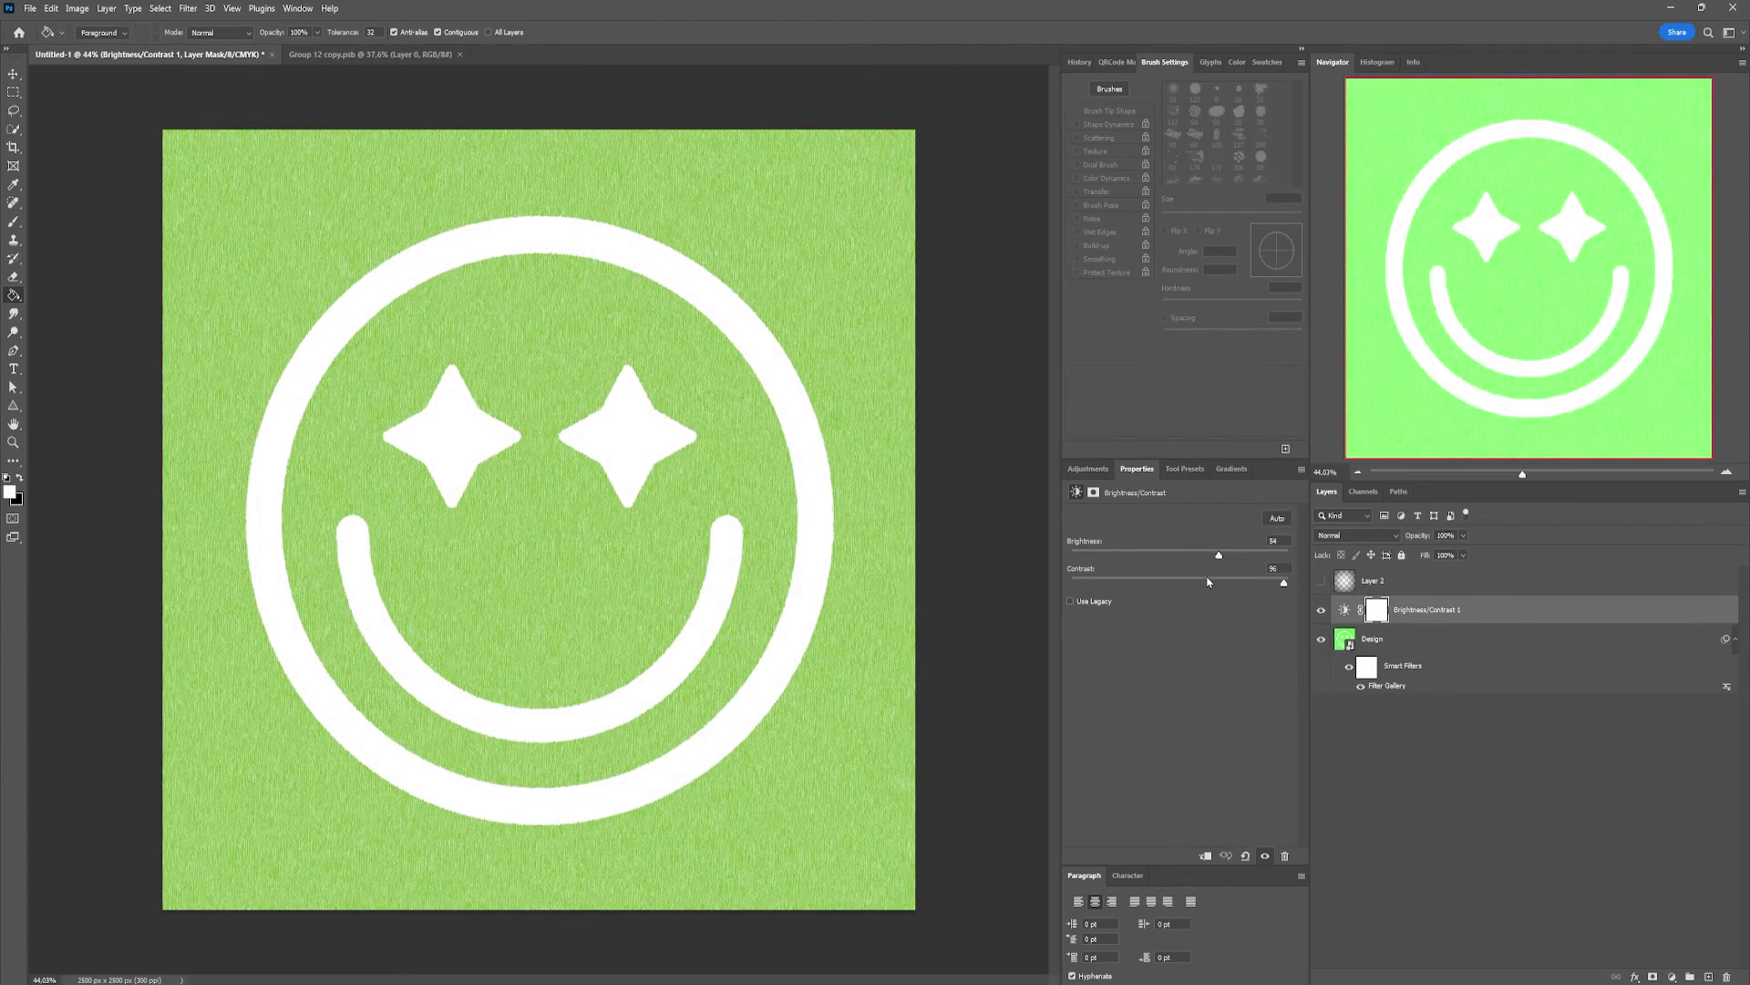
{"action": "scroll", "coordinate": [577, 519], "scroll_direction": "up", "scroll_amount": 5}
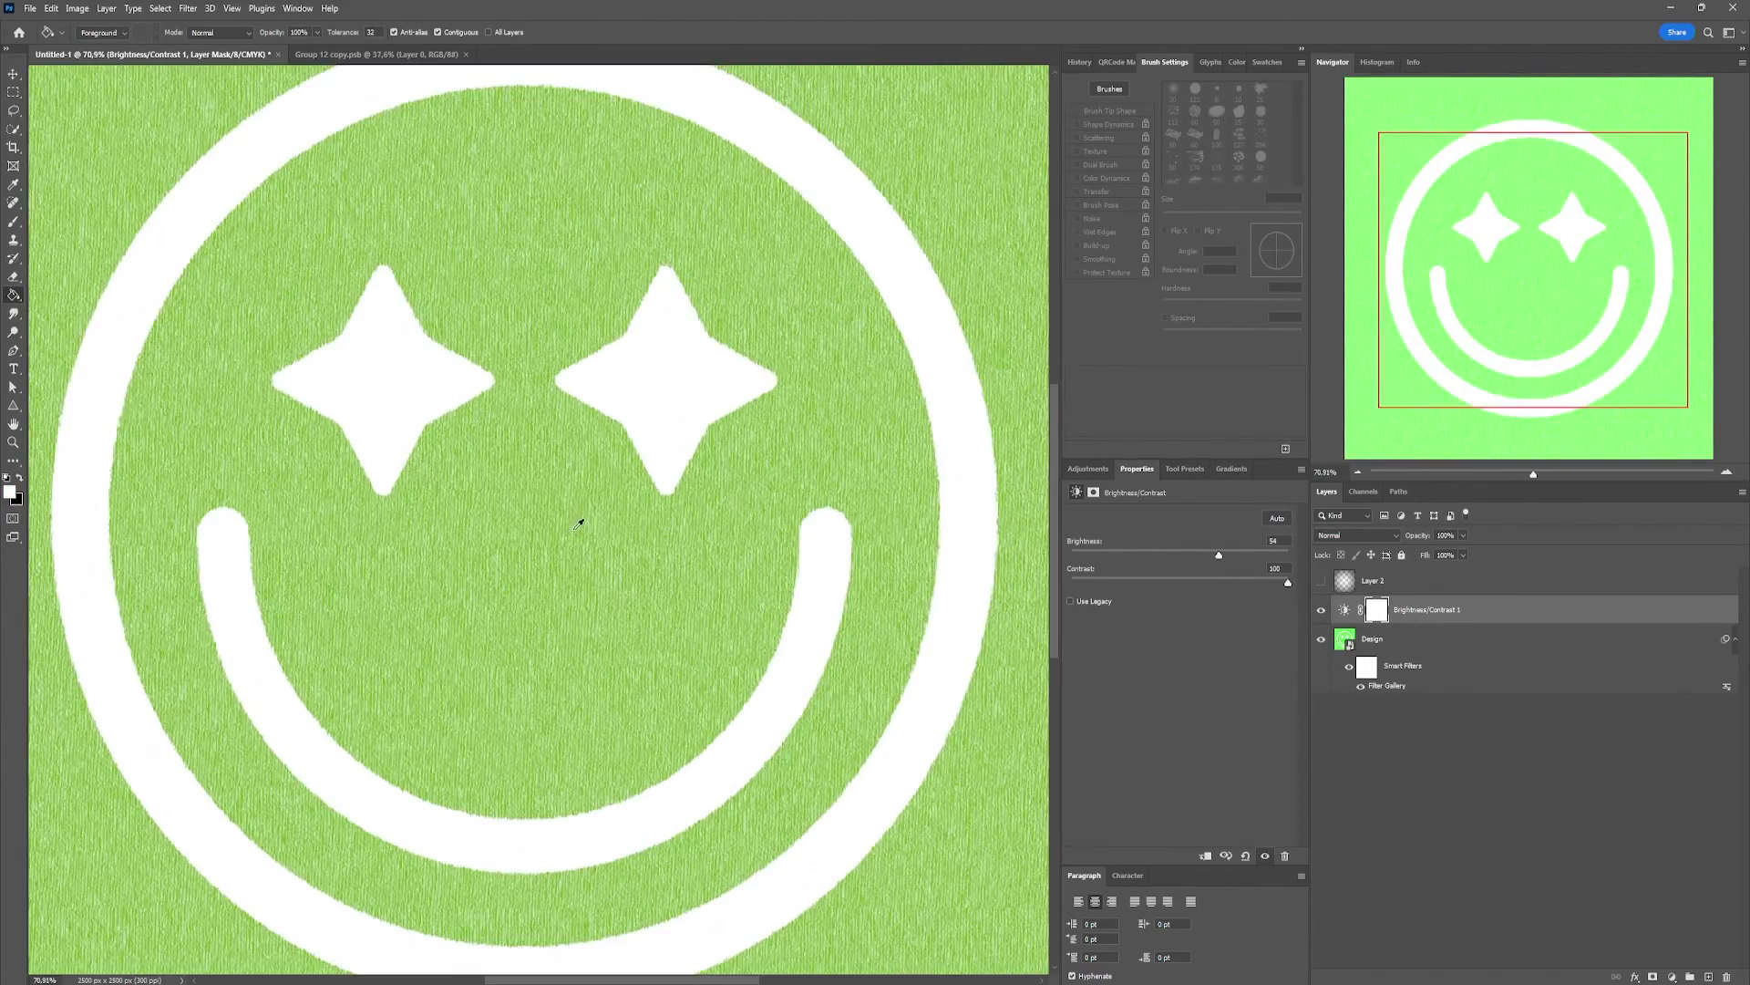